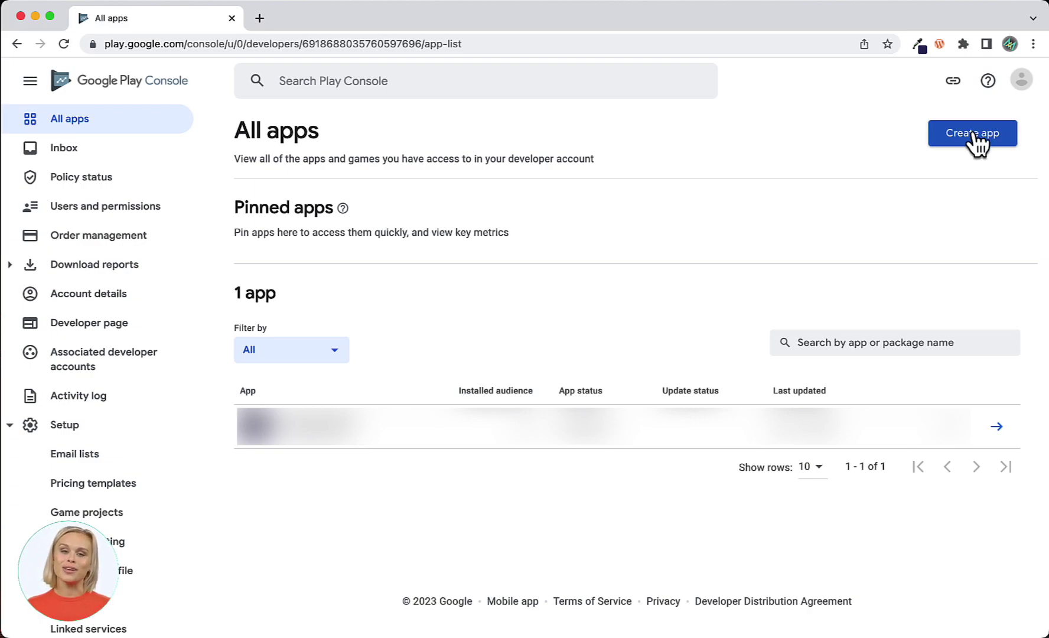
Start a new app named Barnie's Bakery, set as a free App rather than a game.
click(975, 134)
click(468, 218)
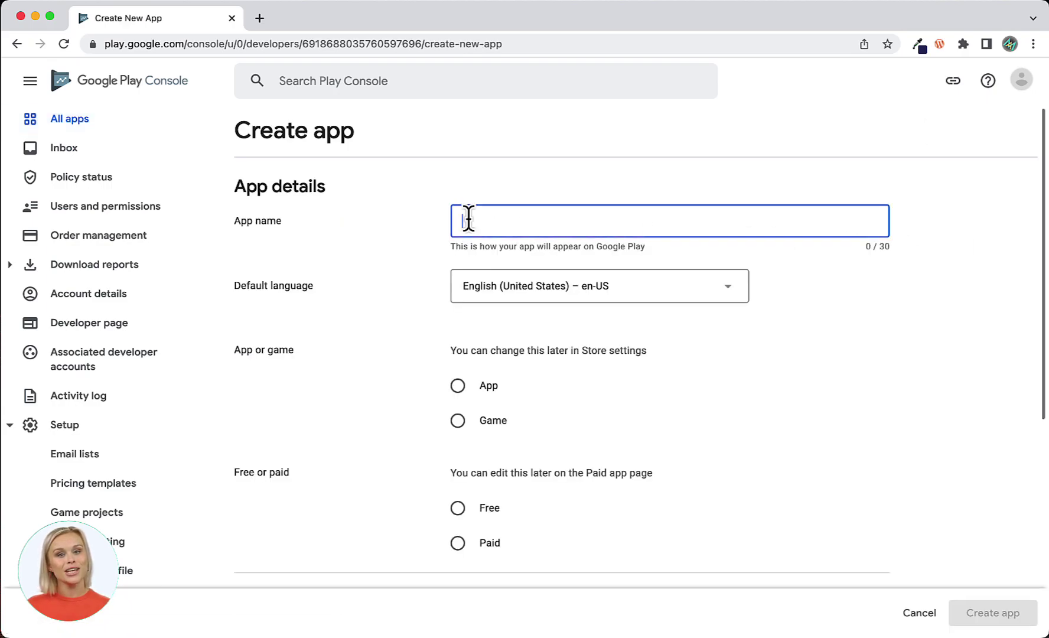
text(Bar)
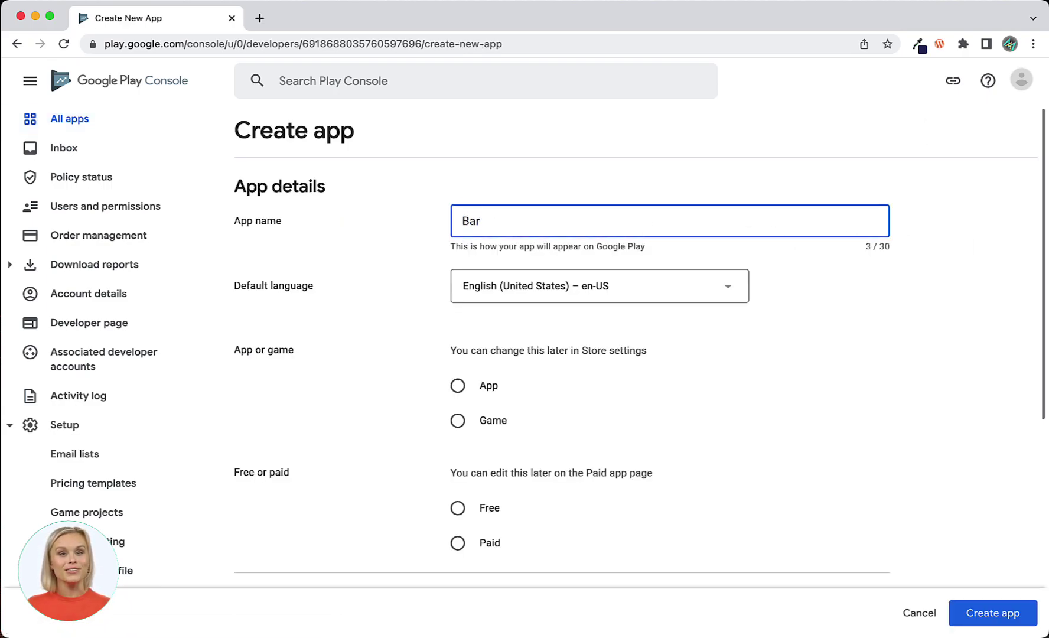
text(nie's Ba)
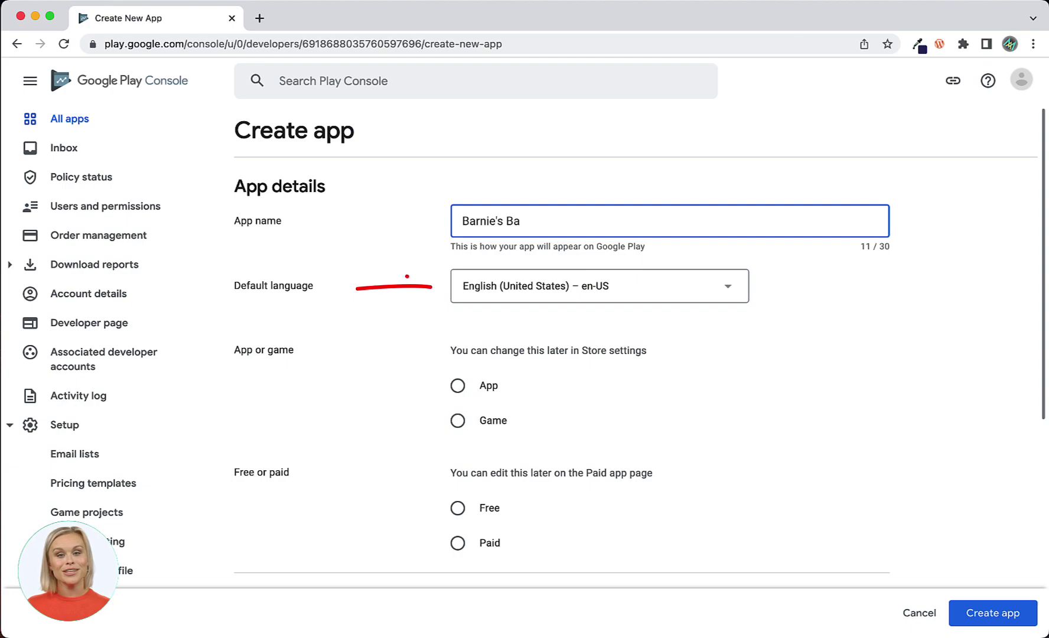
text(kery)
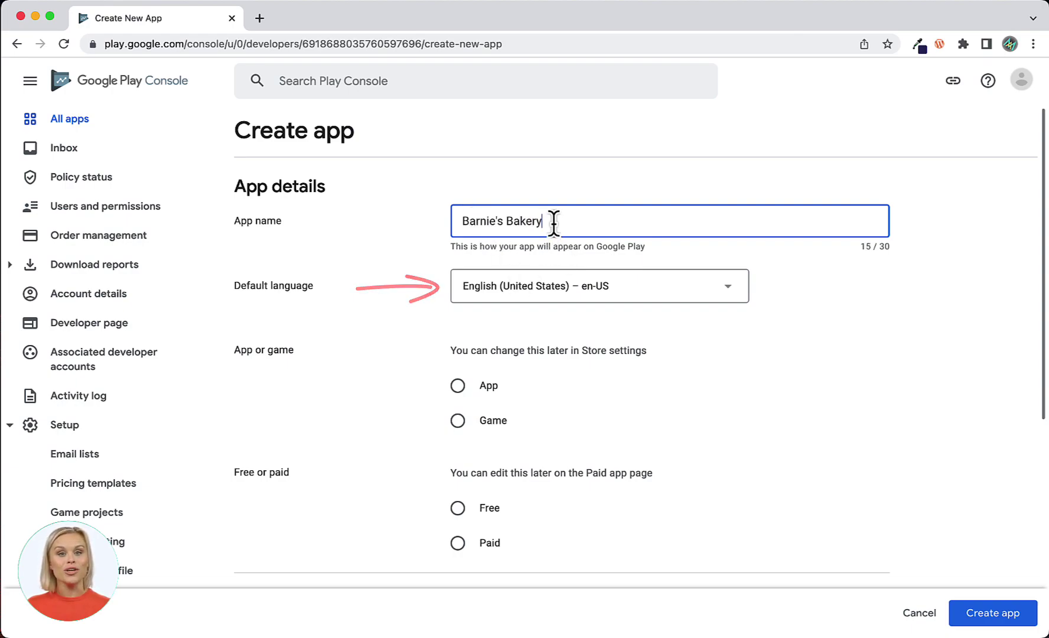
click(460, 387)
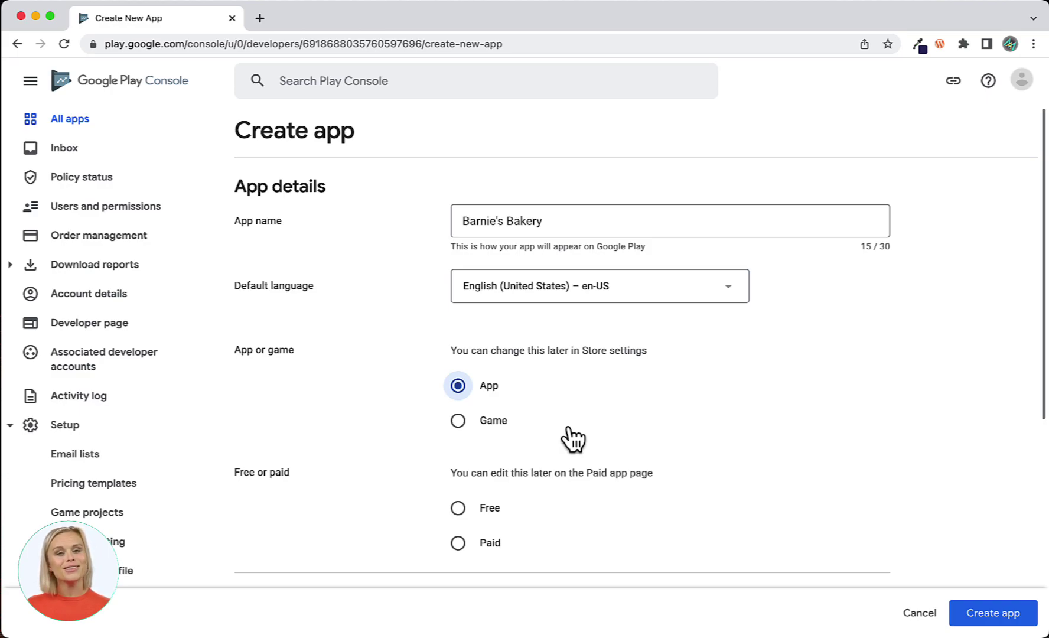
scroll(569, 437, down, 4)
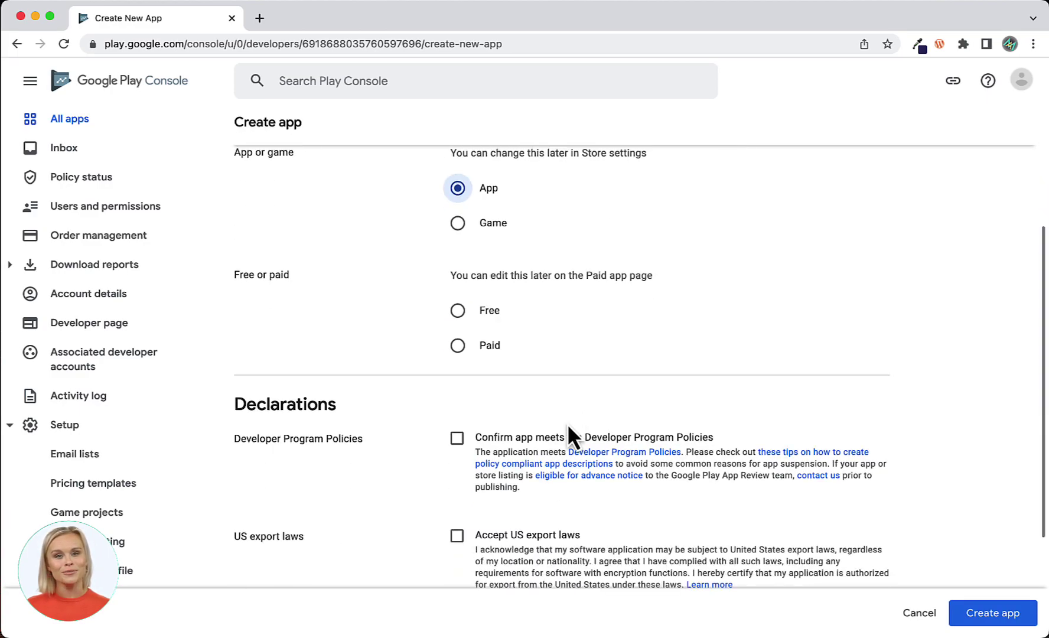
click(458, 312)
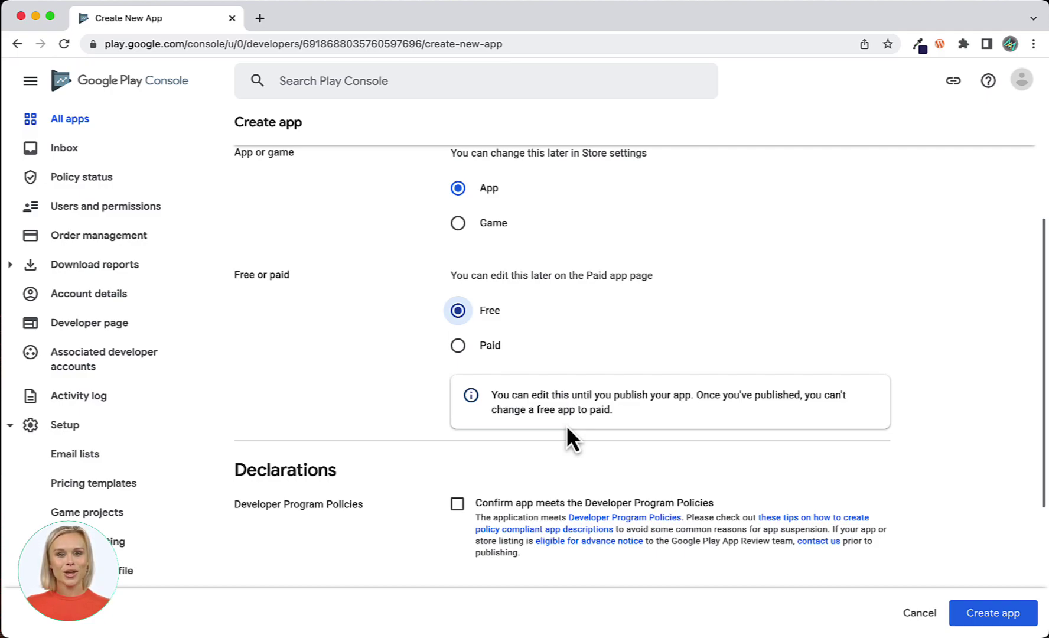
Accept the Developer Program Policies and US export laws declarations and create the app.
scroll(567, 428, down, 5)
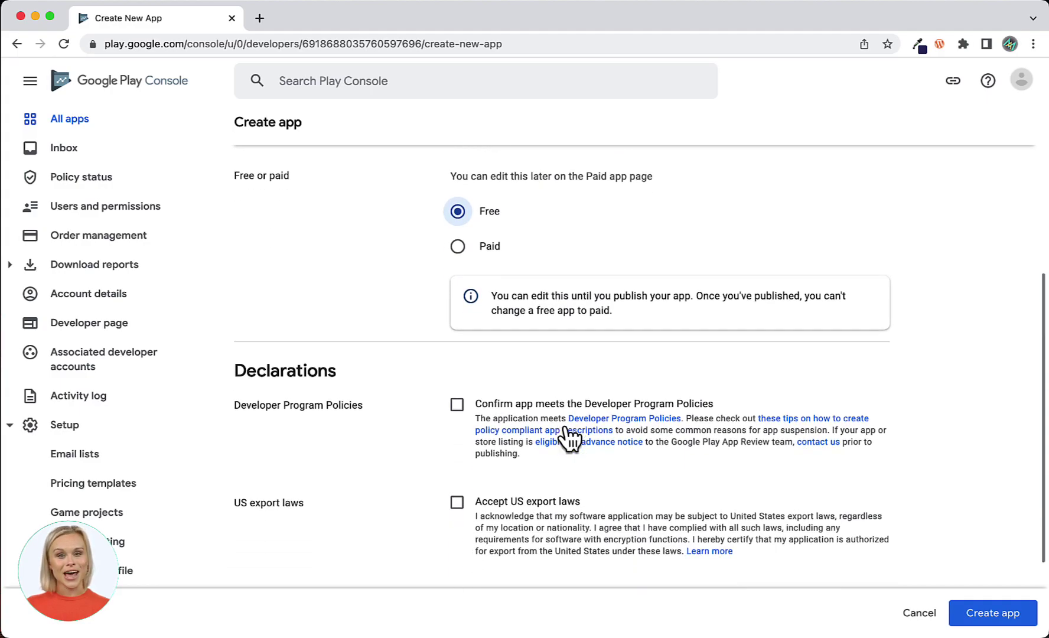
click(456, 277)
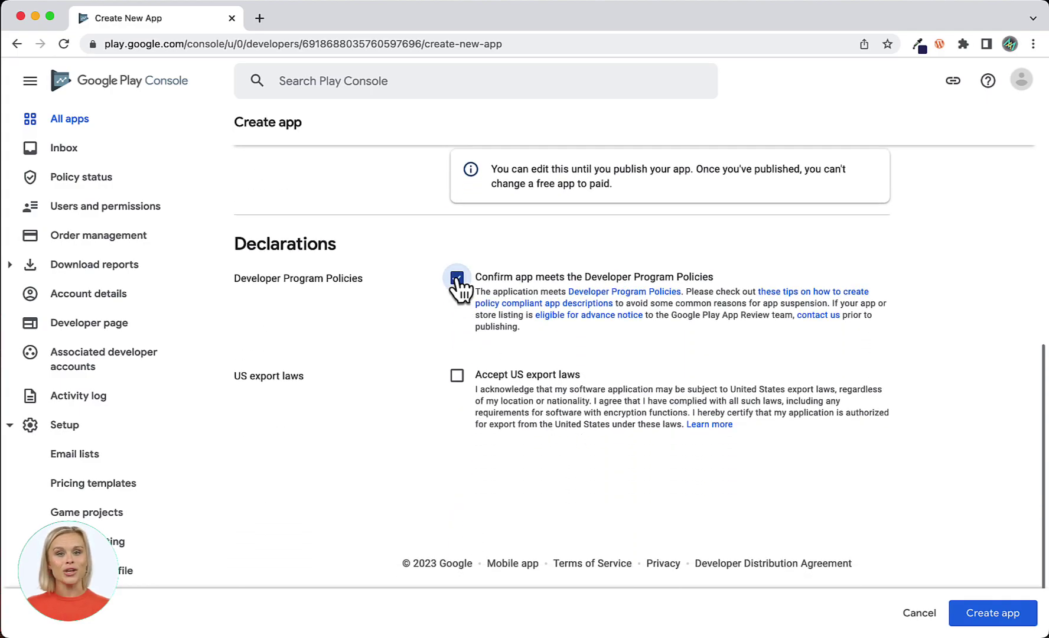
click(456, 378)
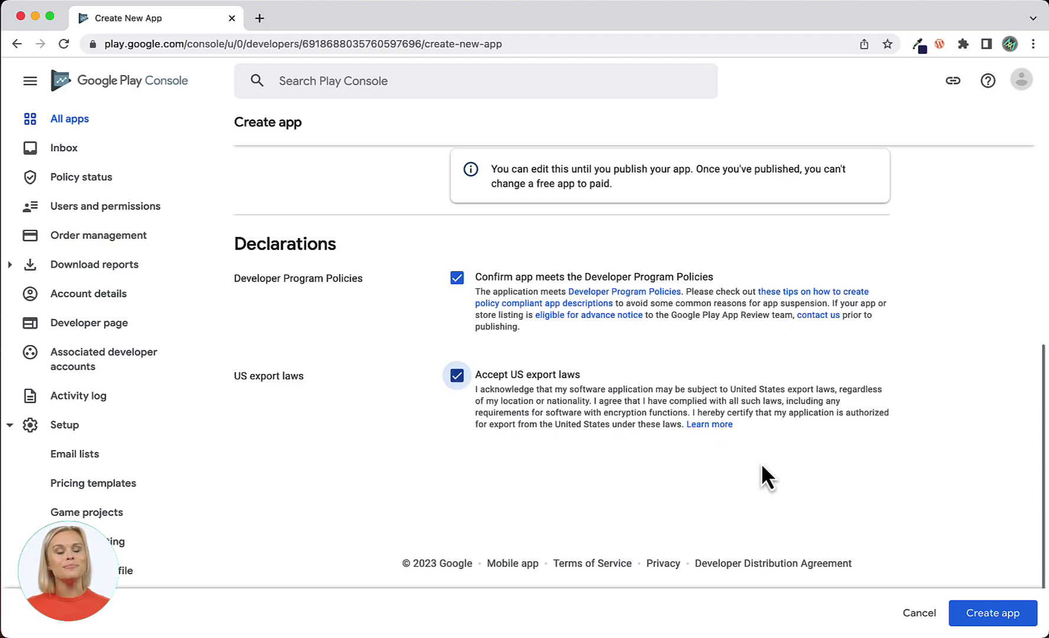
click(985, 616)
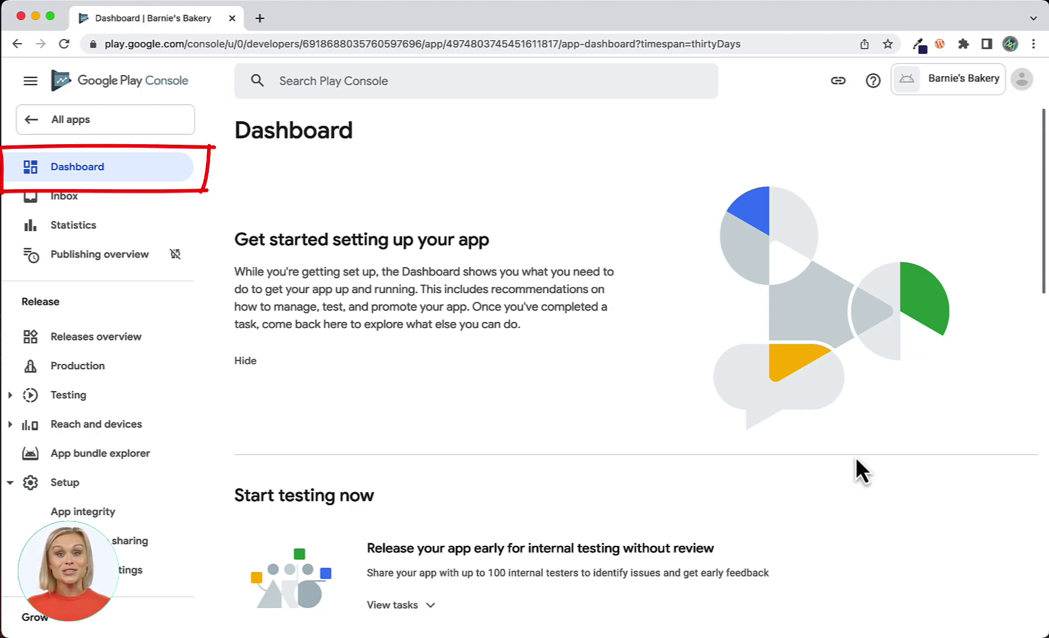
Paste the privacy policy URL into the Set privacy policy task, save it, and return to Dashboard.
scroll(855, 458, down, 5)
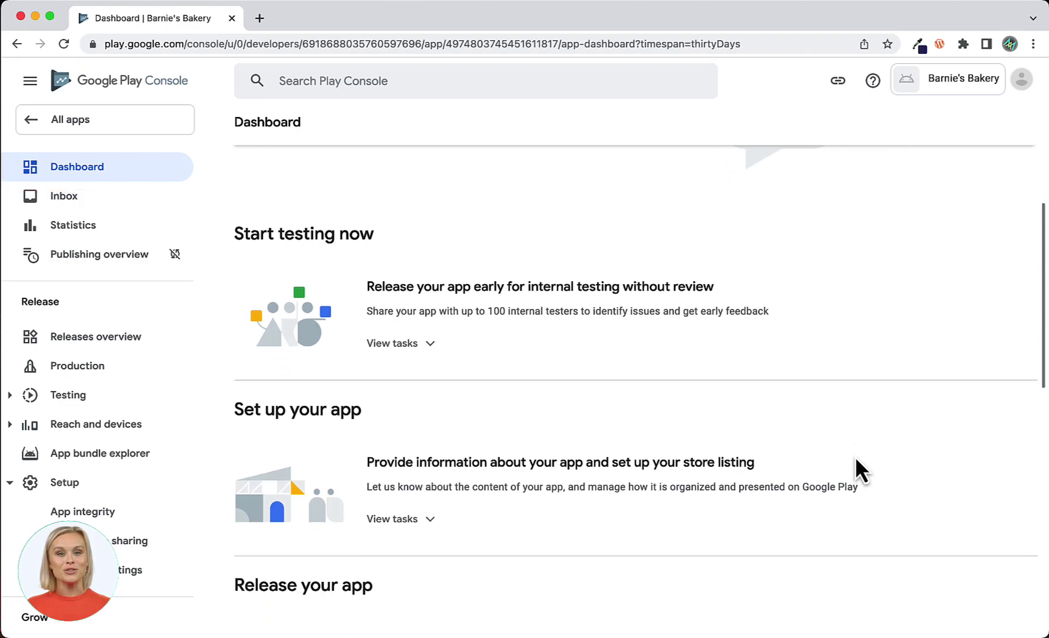
scroll(855, 458, down, 1)
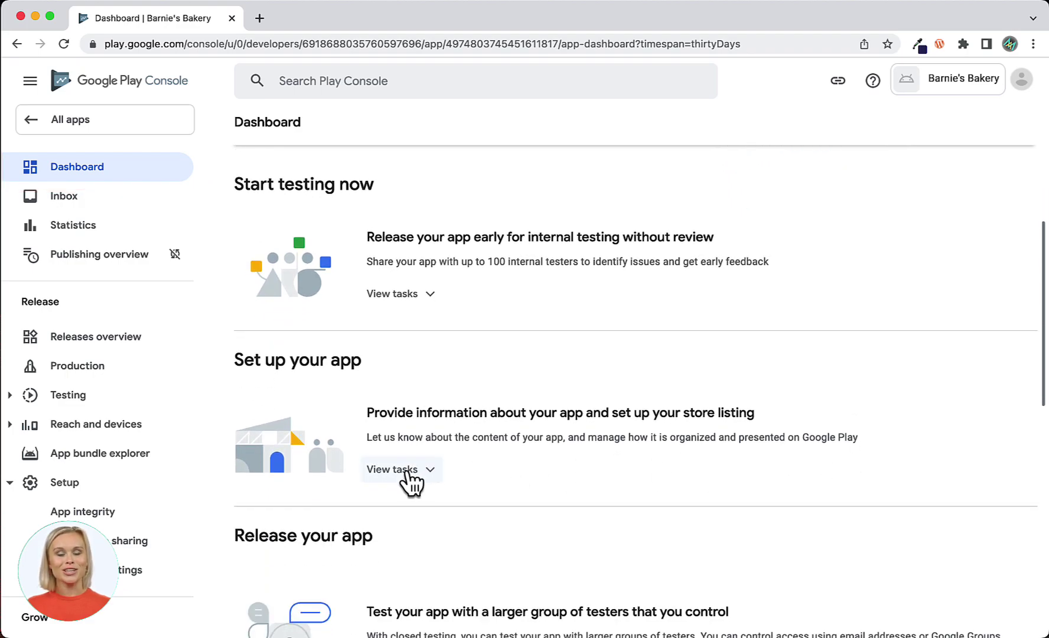
click(410, 479)
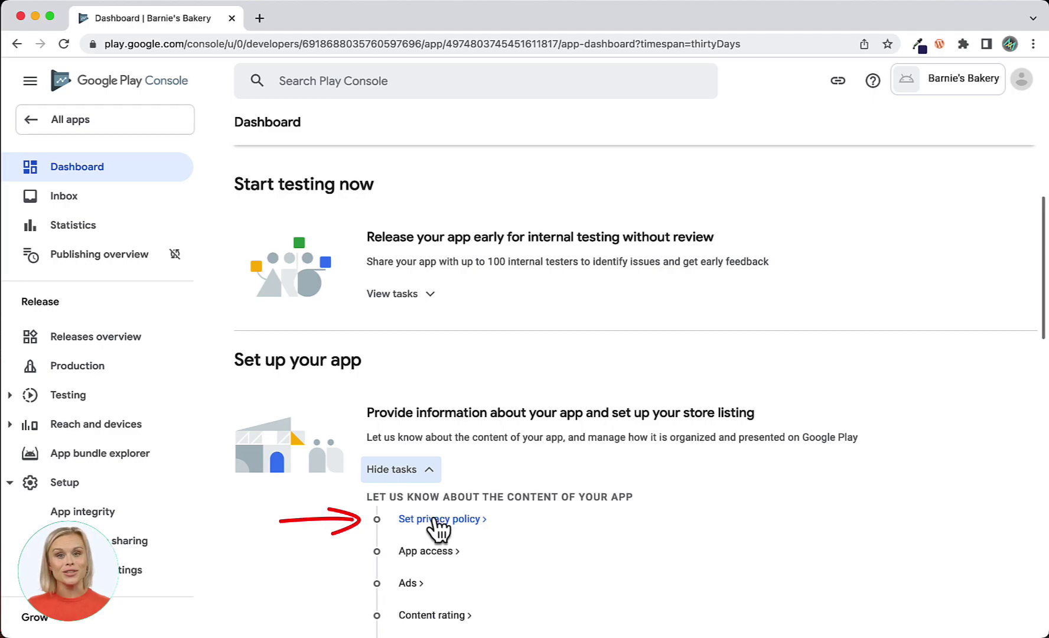
click(437, 520)
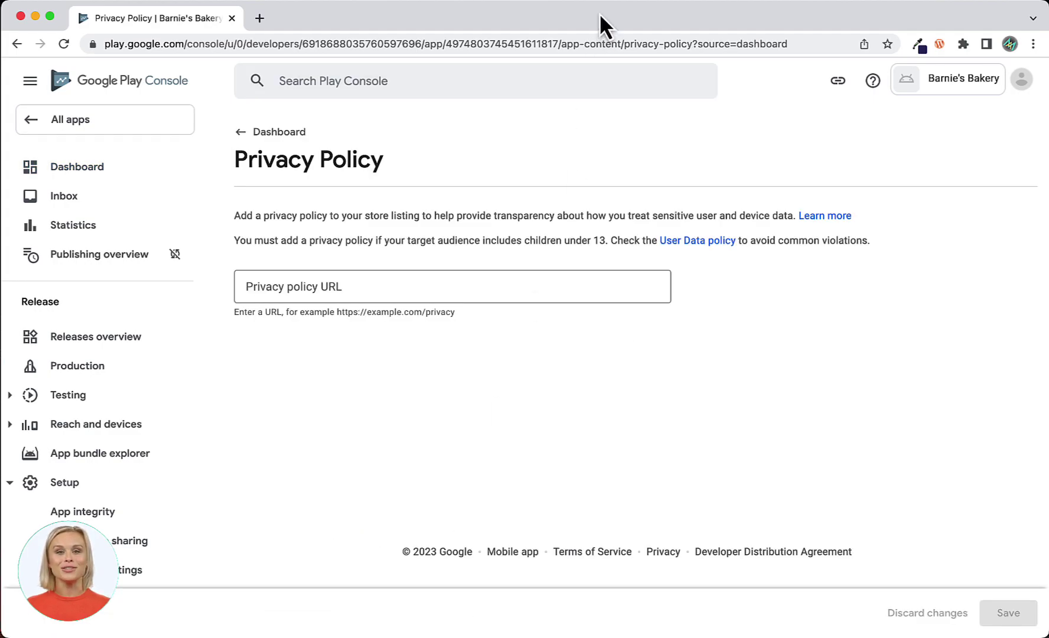
click(261, 290)
key(super+v)
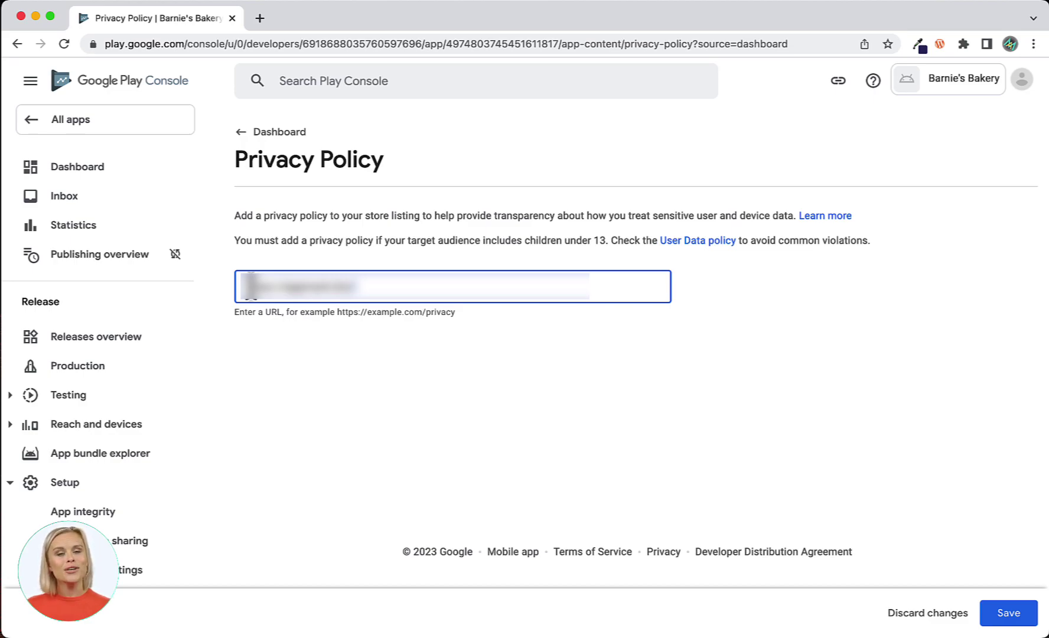
click(1010, 614)
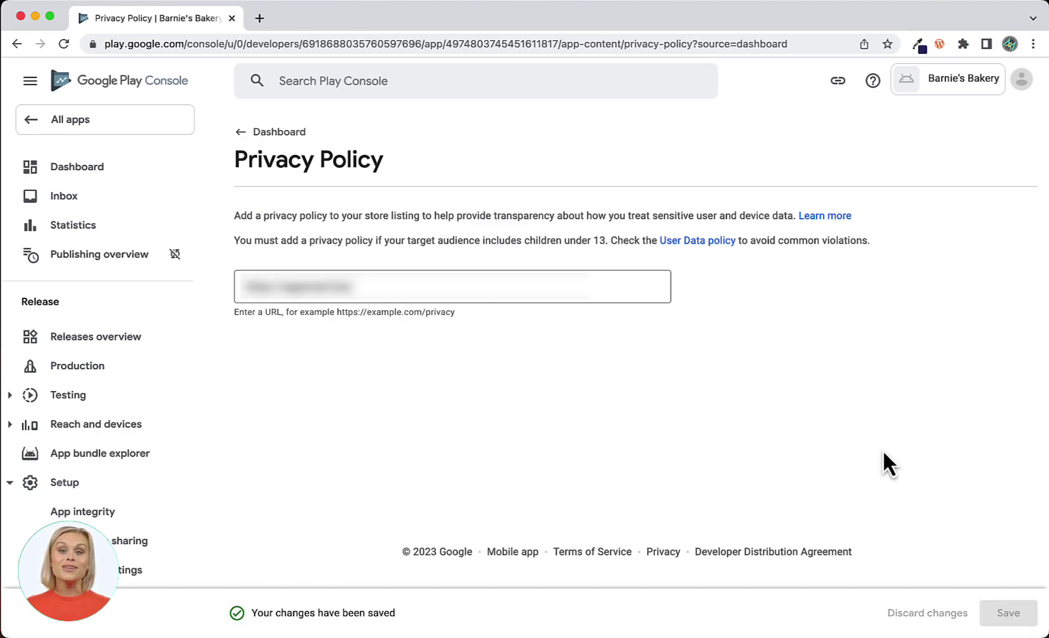
click(76, 172)
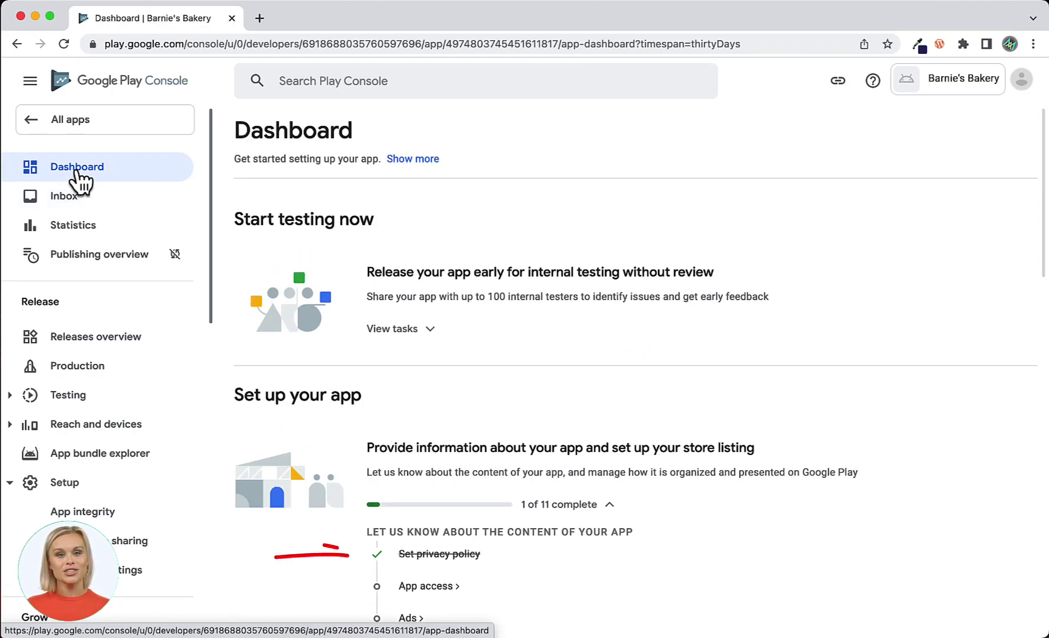
Save App access as all functionality available without any access restrictions, then return to Dashboard.
click(440, 590)
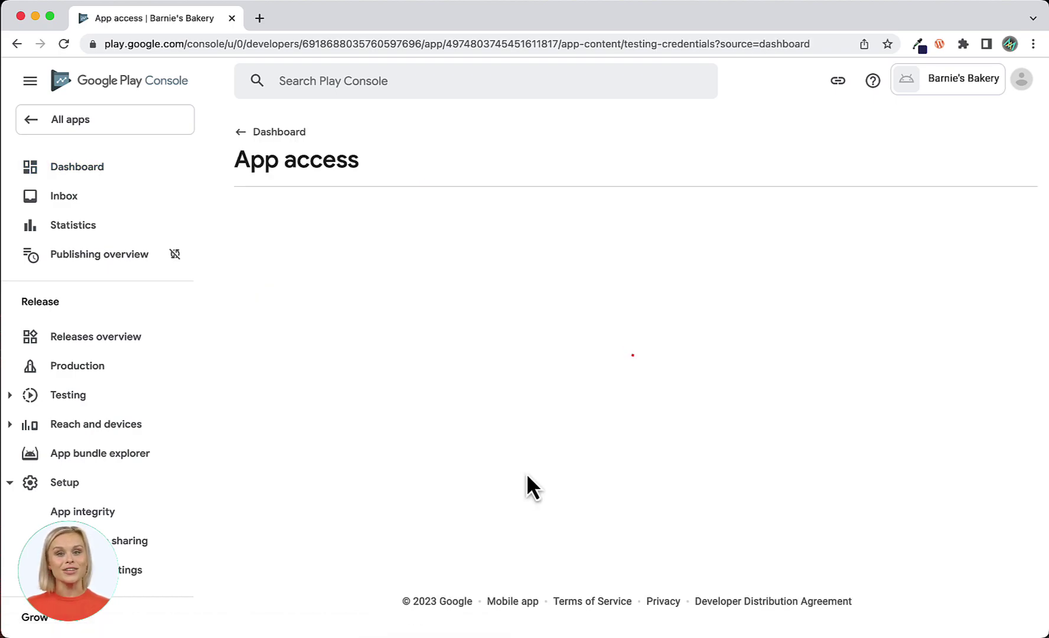
scroll(526, 473, down, 4)
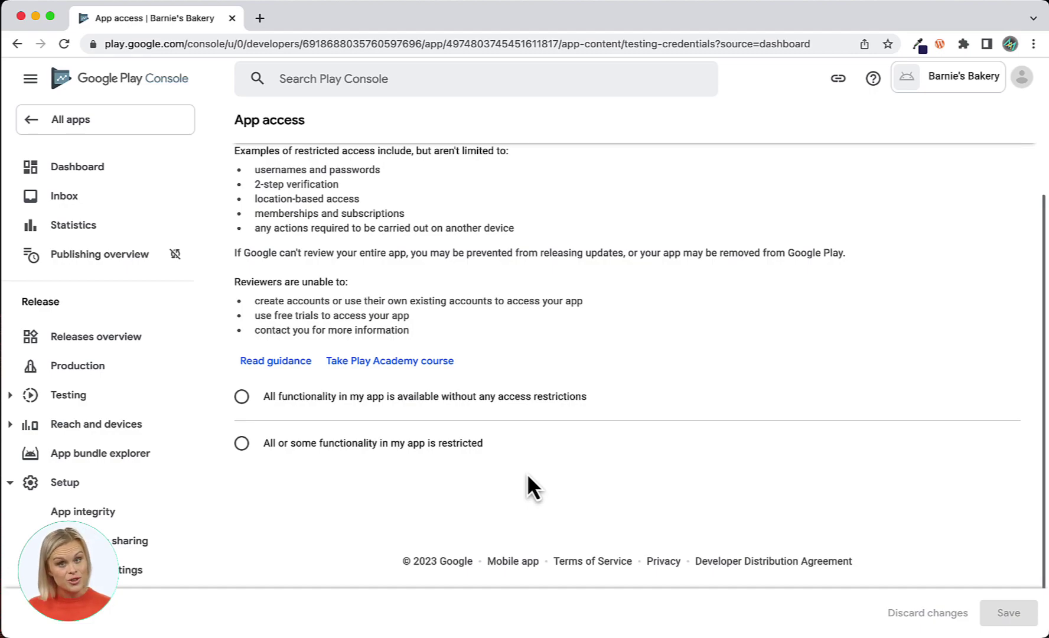
scroll(526, 472, up, 1)
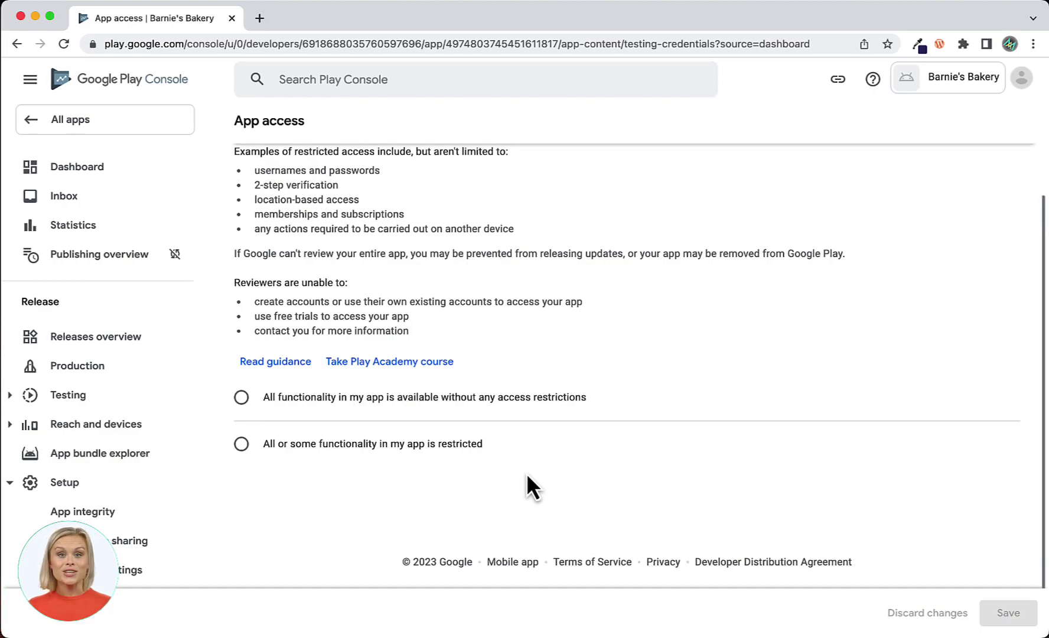
click(240, 398)
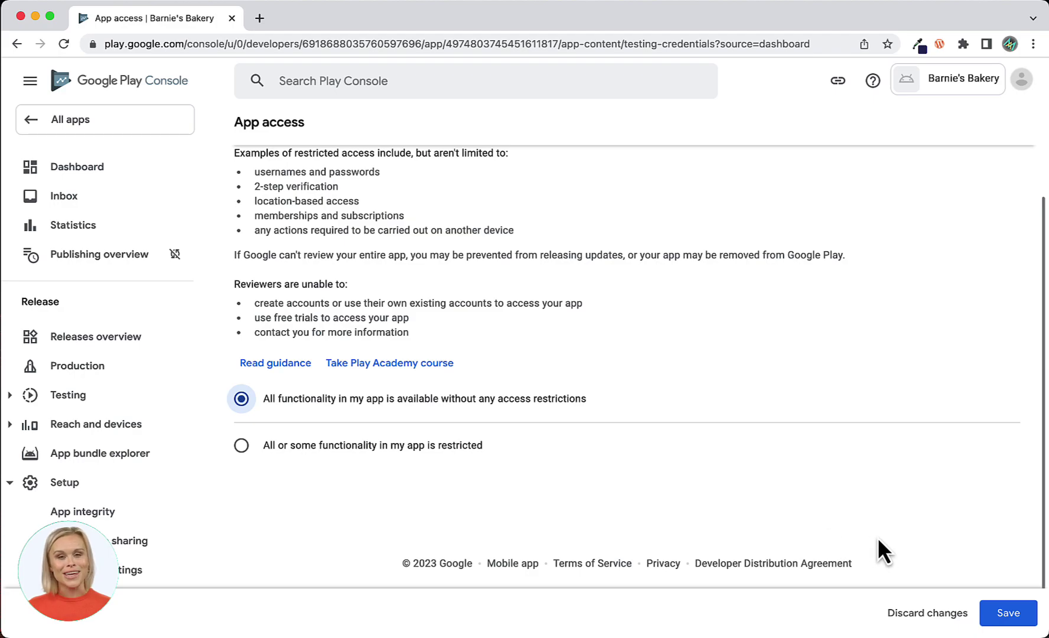
click(1012, 616)
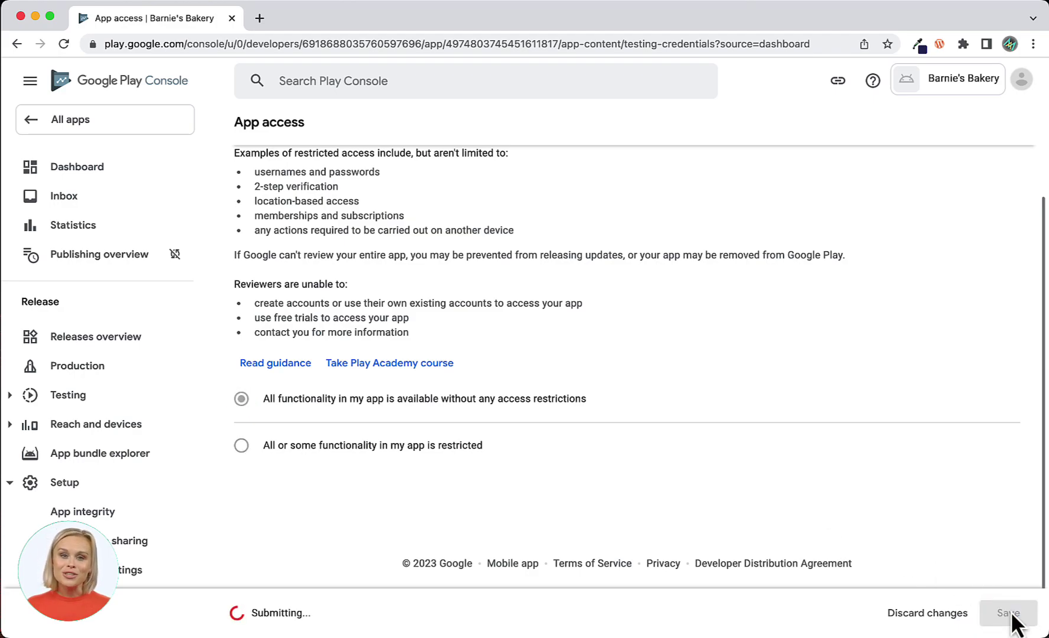
click(82, 170)
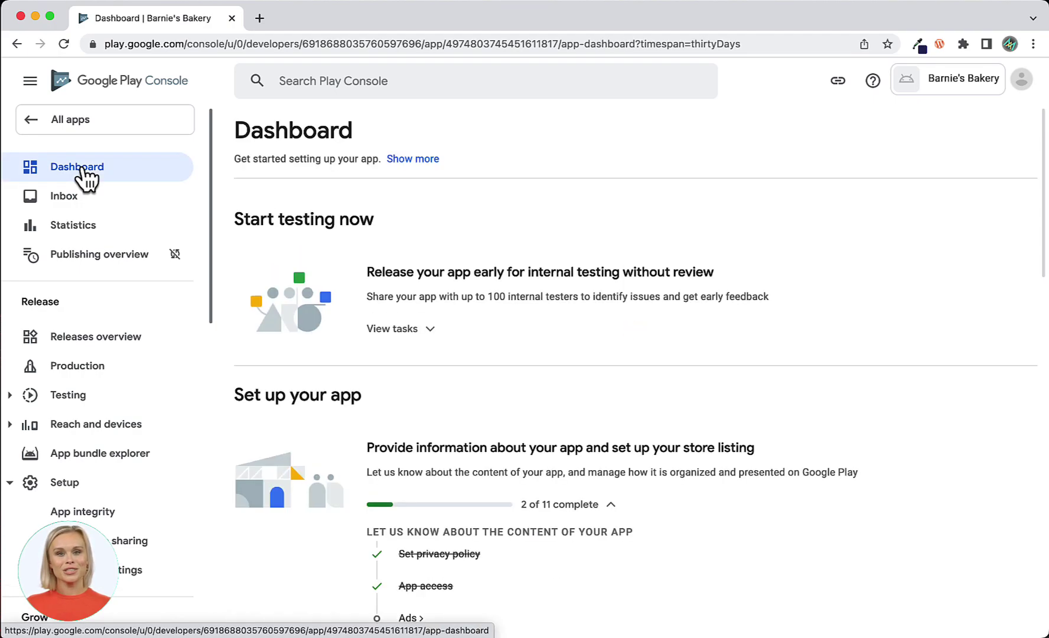
Save the Ads declaration as 'No, my app does not contain ads' and return to Dashboard.
scroll(282, 356, down, 5)
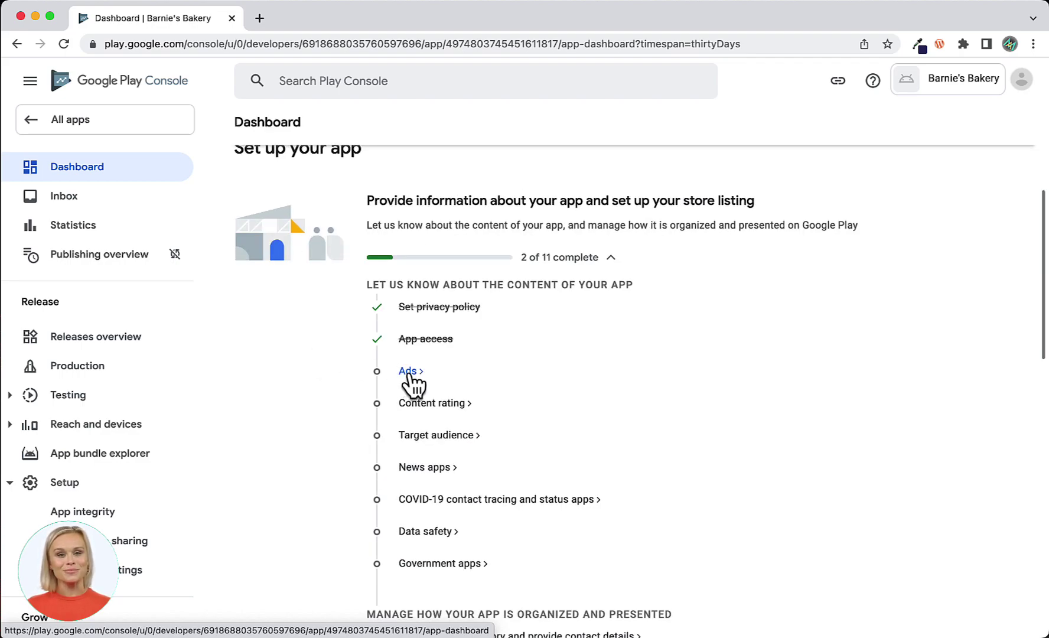
click(409, 370)
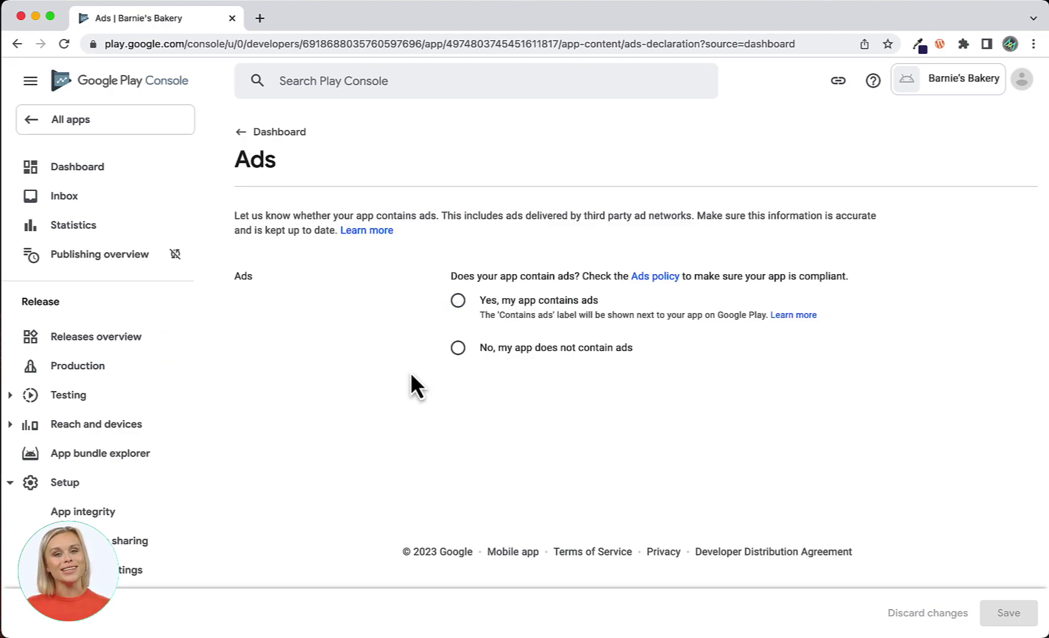
click(457, 349)
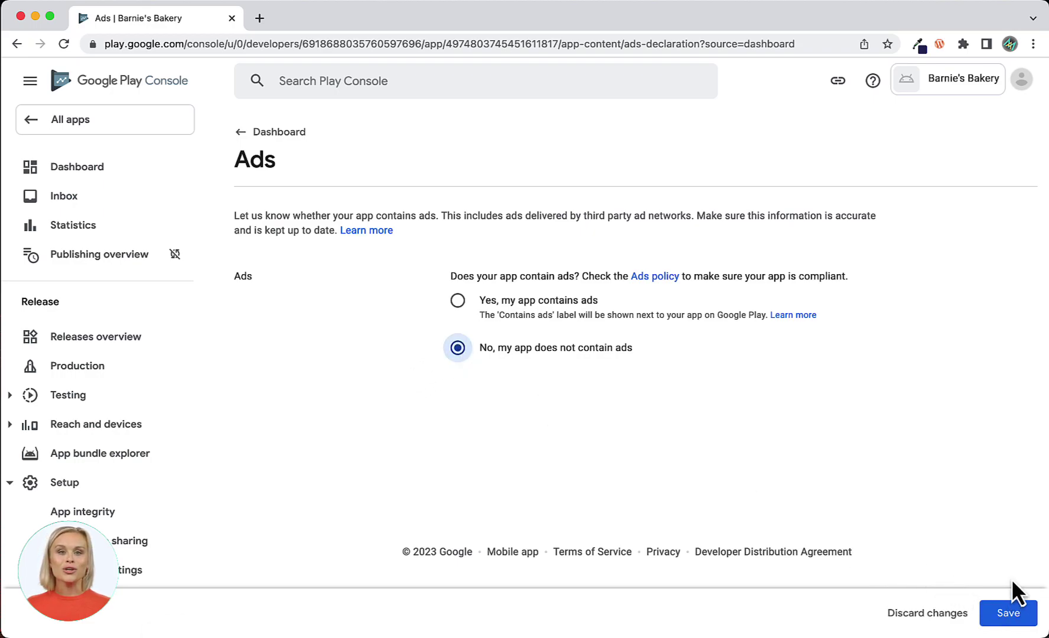
click(1010, 614)
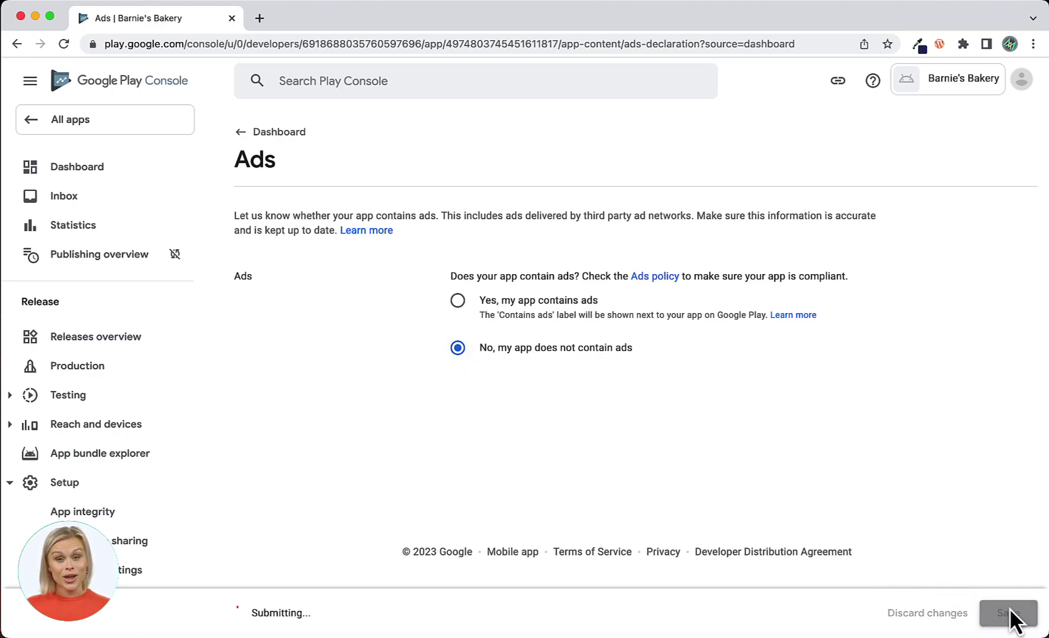
click(82, 171)
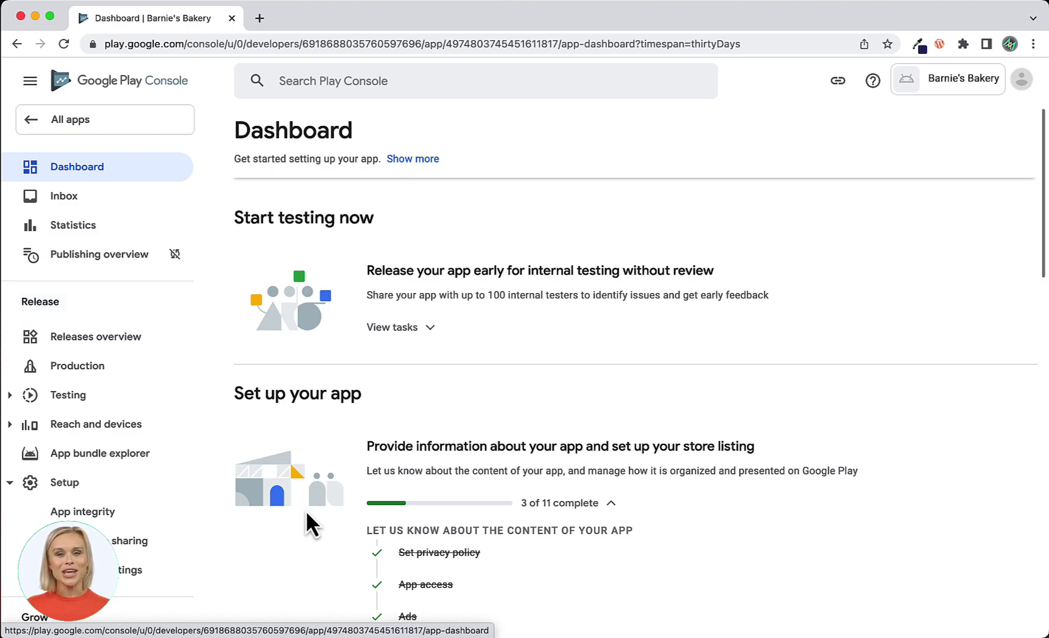
Open the Content rating task from the Dashboard checklist and start the questionnaire.
scroll(306, 509, down, 5)
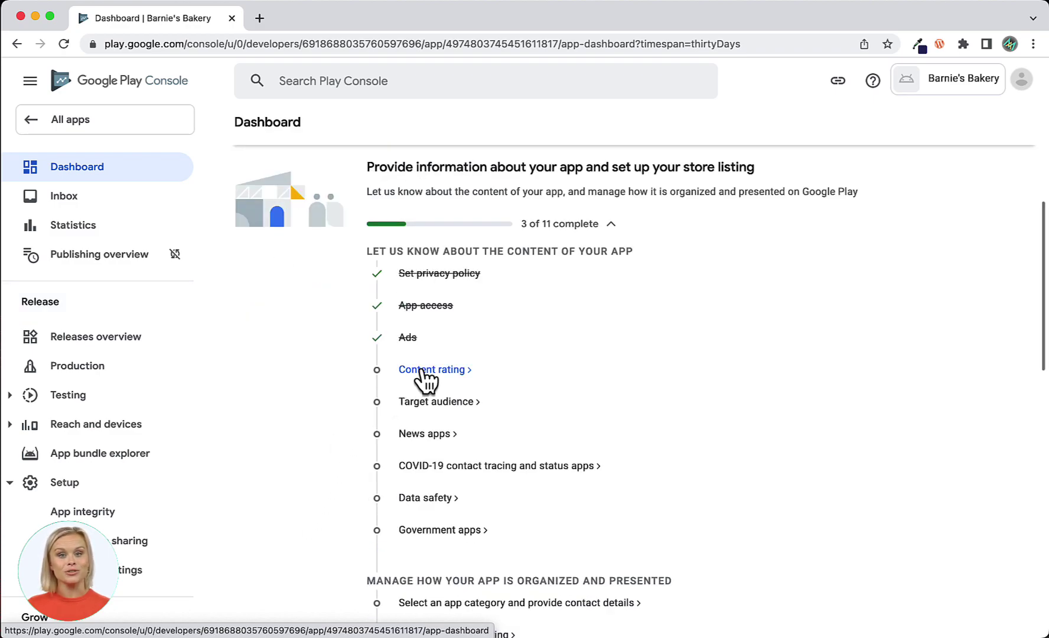
click(422, 370)
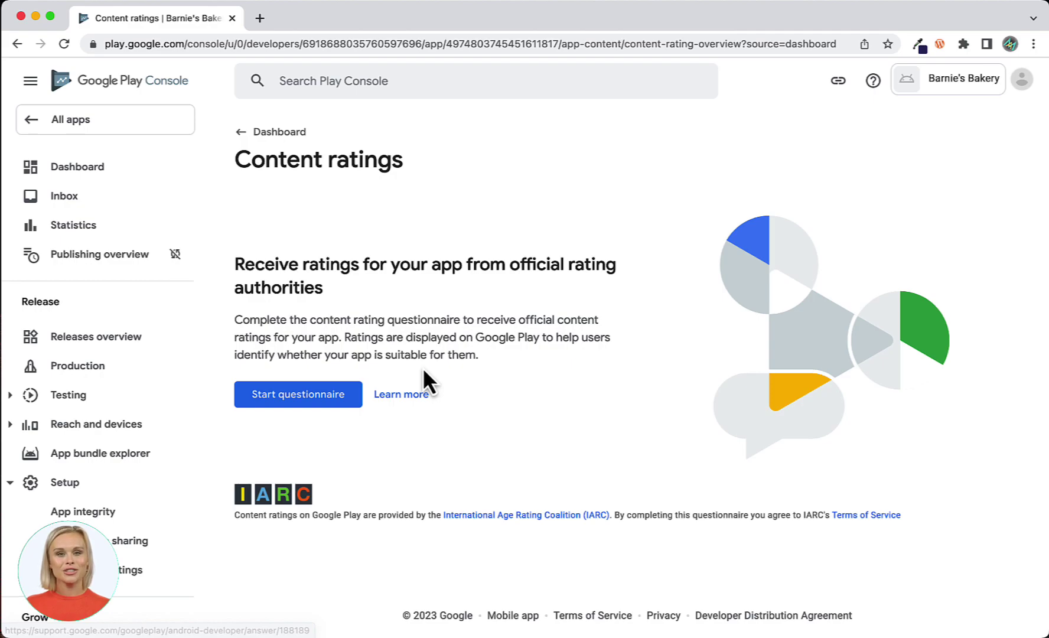
click(313, 400)
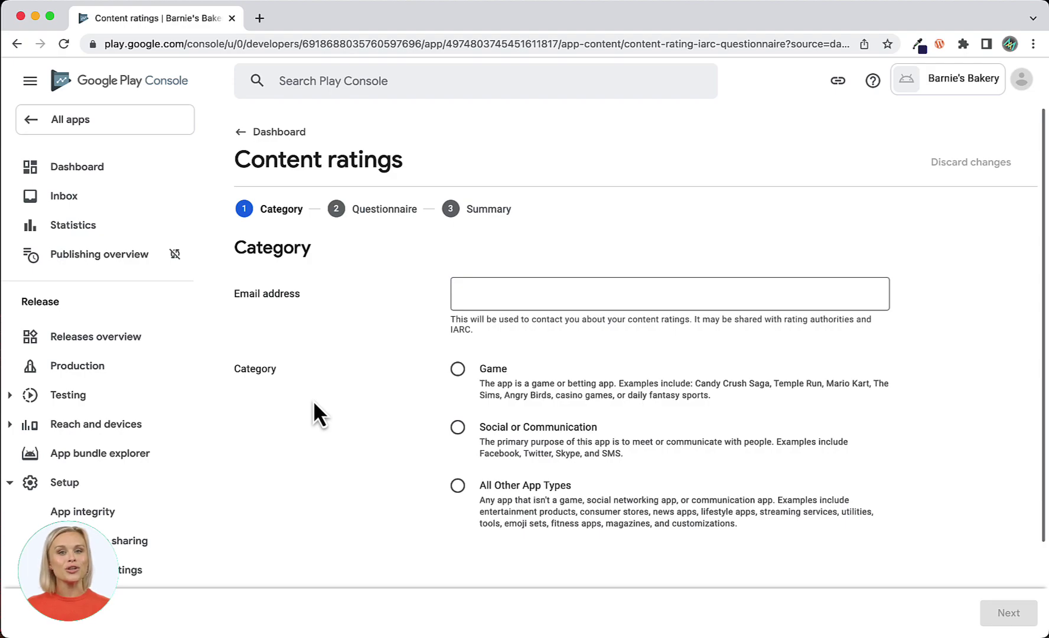
Enter the contact e-mail and choose All Other App Types as the rating category.
click(468, 298)
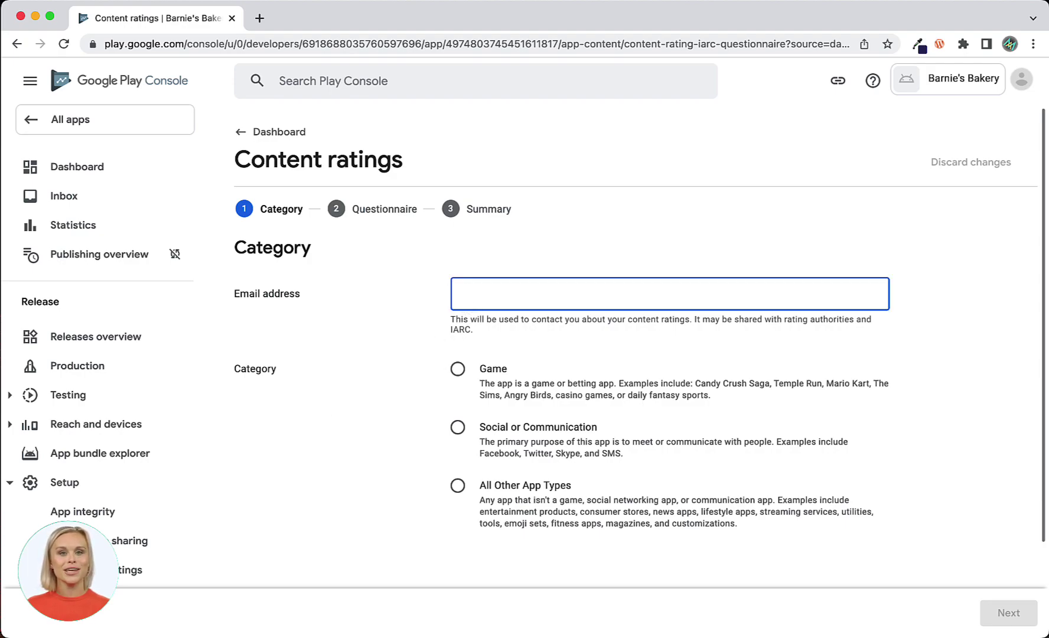
key(super+v)
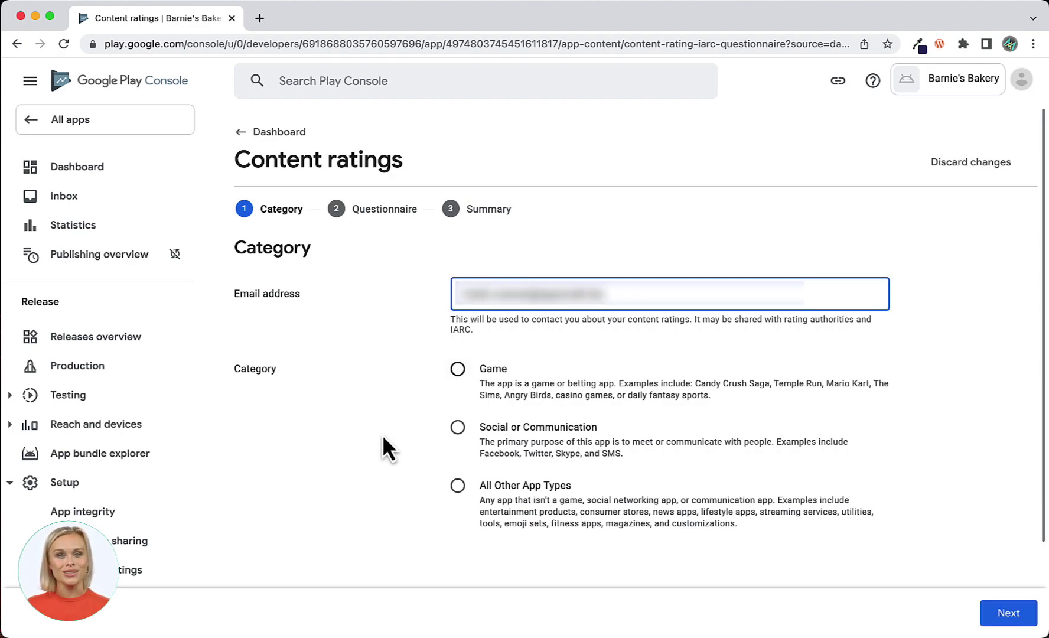
scroll(382, 433, down, 3)
click(458, 376)
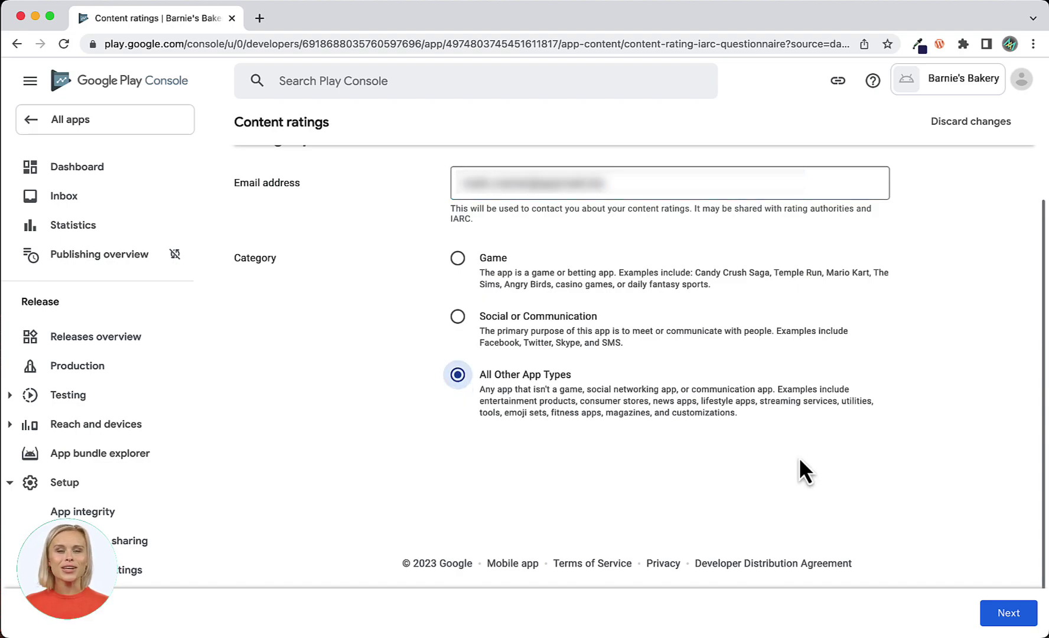
click(1008, 614)
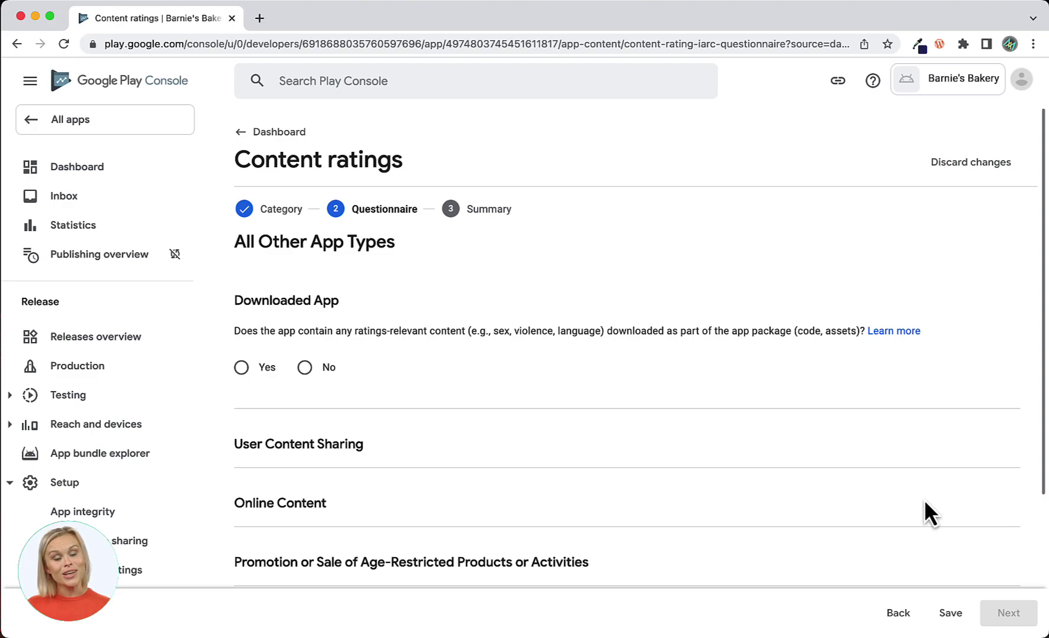
Answer No to downloaded content, user content sharing and online content questions.
scroll(924, 499, down, 3)
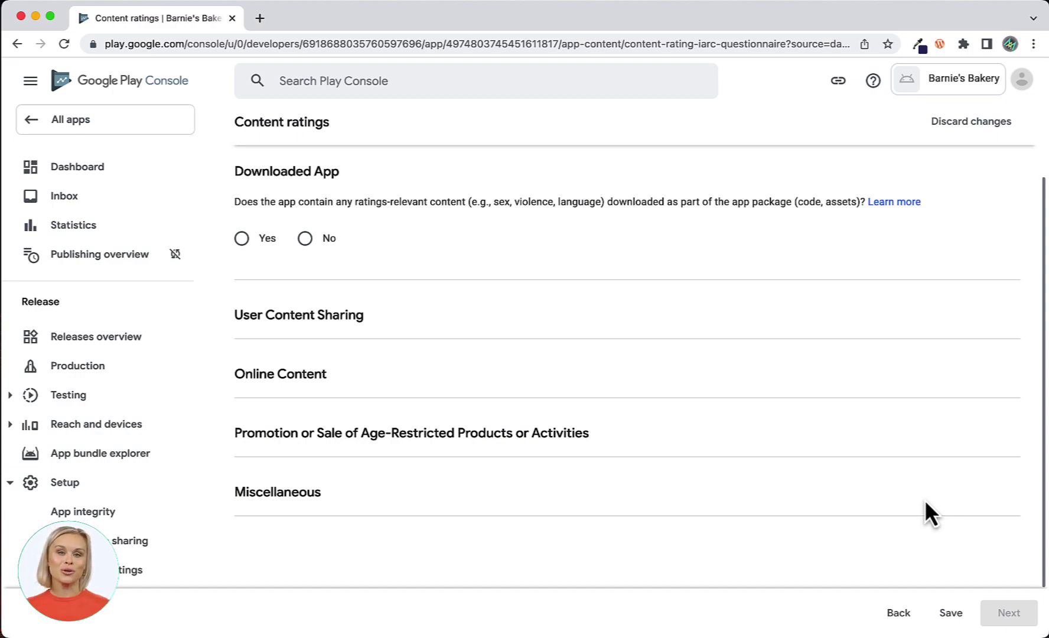
click(306, 239)
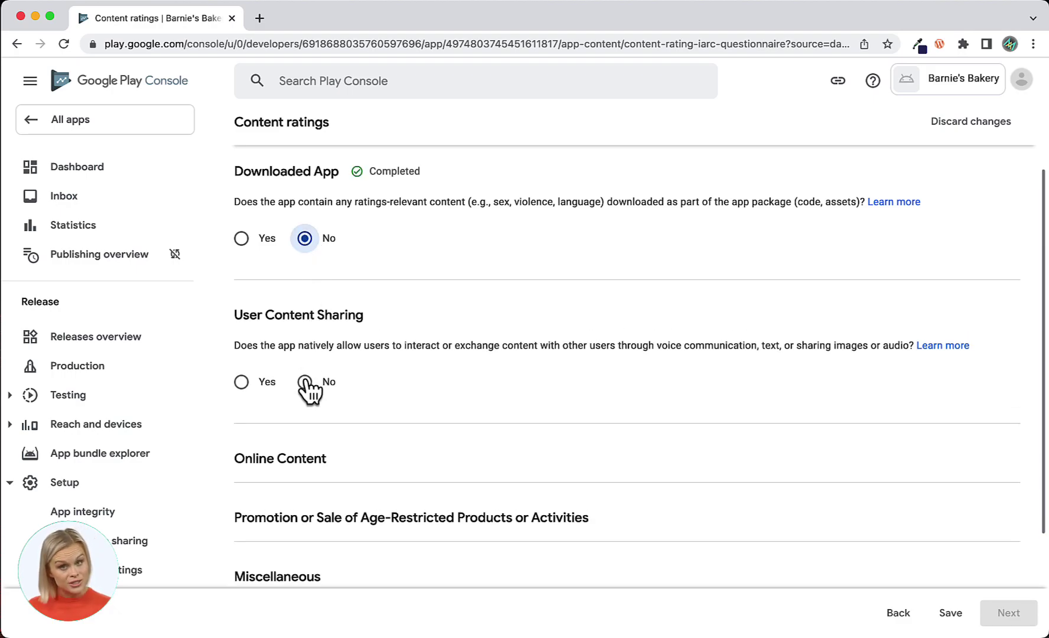
click(304, 383)
scroll(405, 403, down, 3)
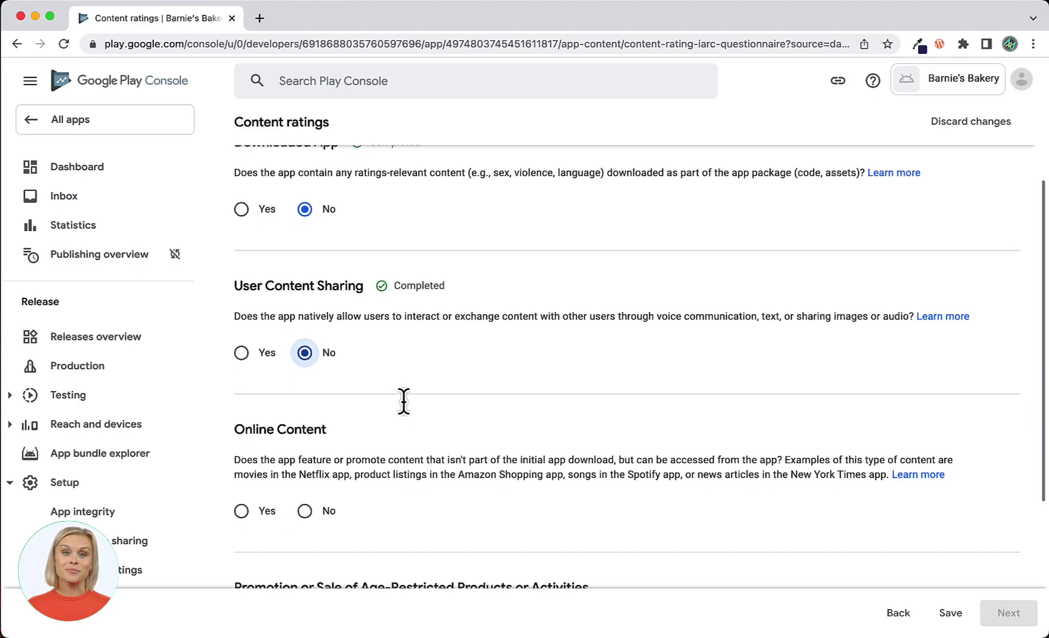
click(305, 350)
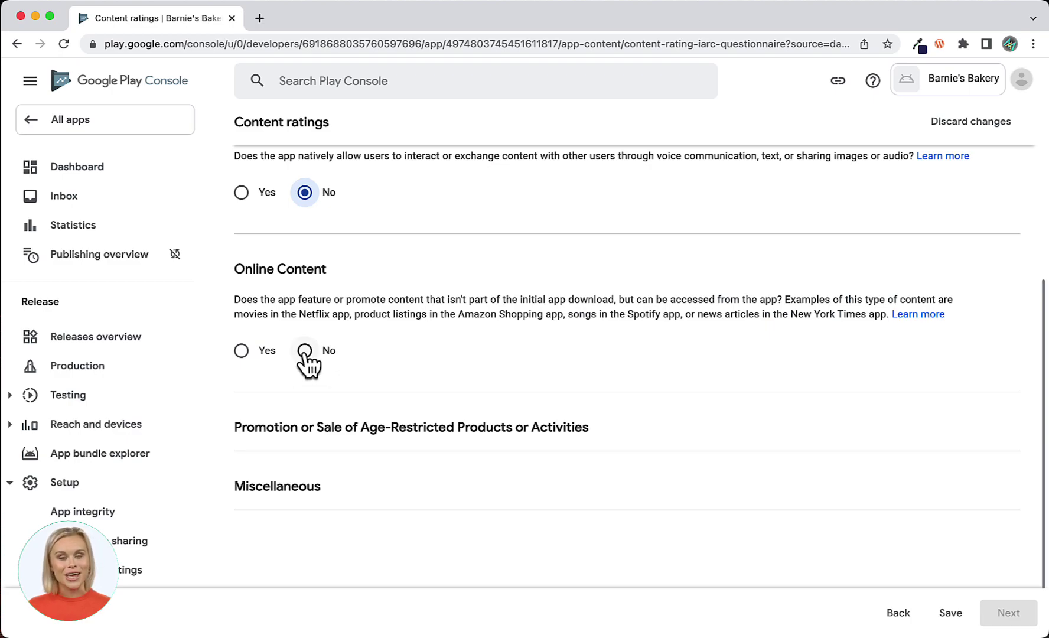
scroll(306, 354, down, 2)
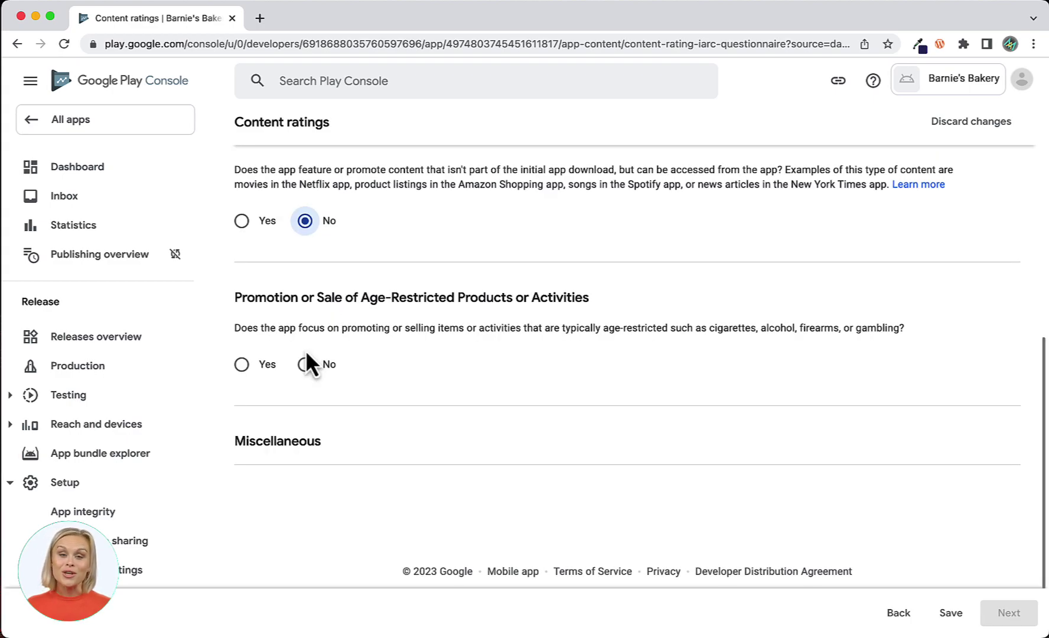
click(305, 361)
scroll(306, 365, down, 4)
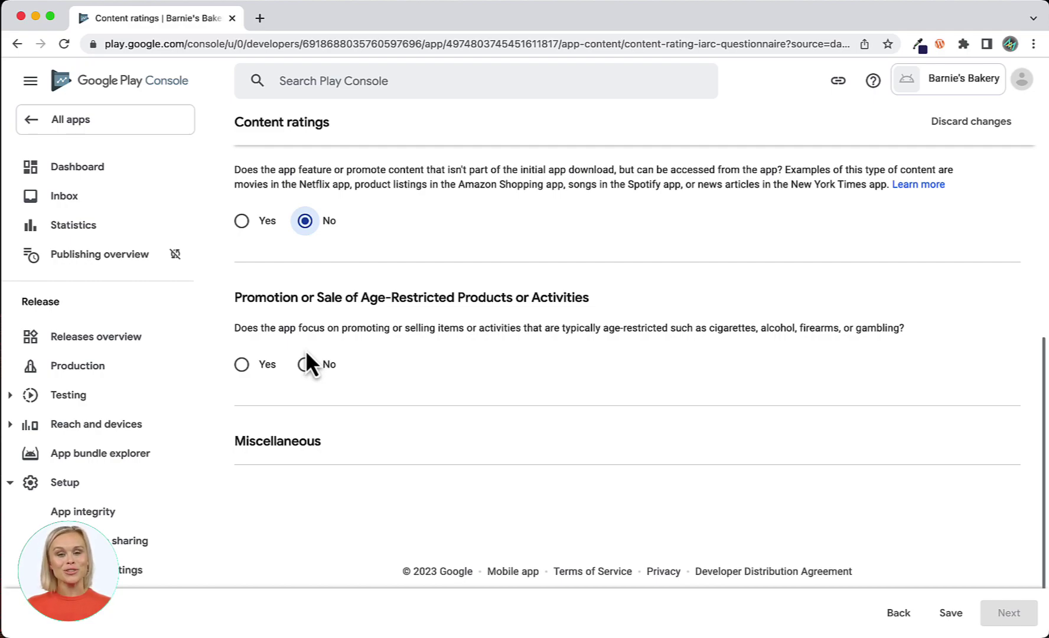
scroll(306, 353, down, 1)
Answer No to age-restricted products, location sharing, digital purchases, browser and news/educational questions, then save.
click(305, 356)
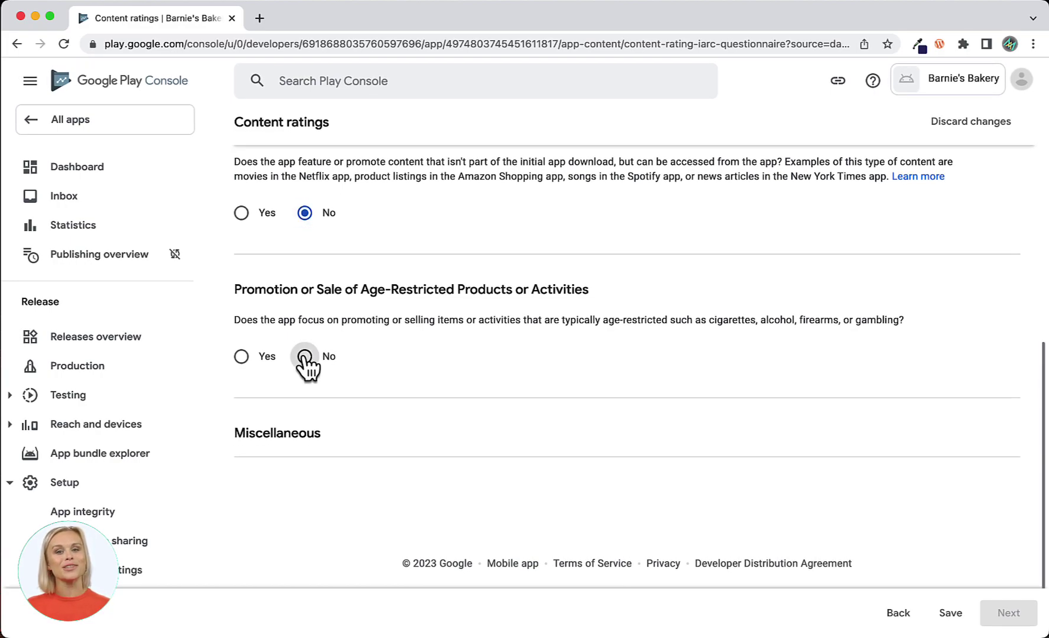
scroll(305, 361, down, 5)
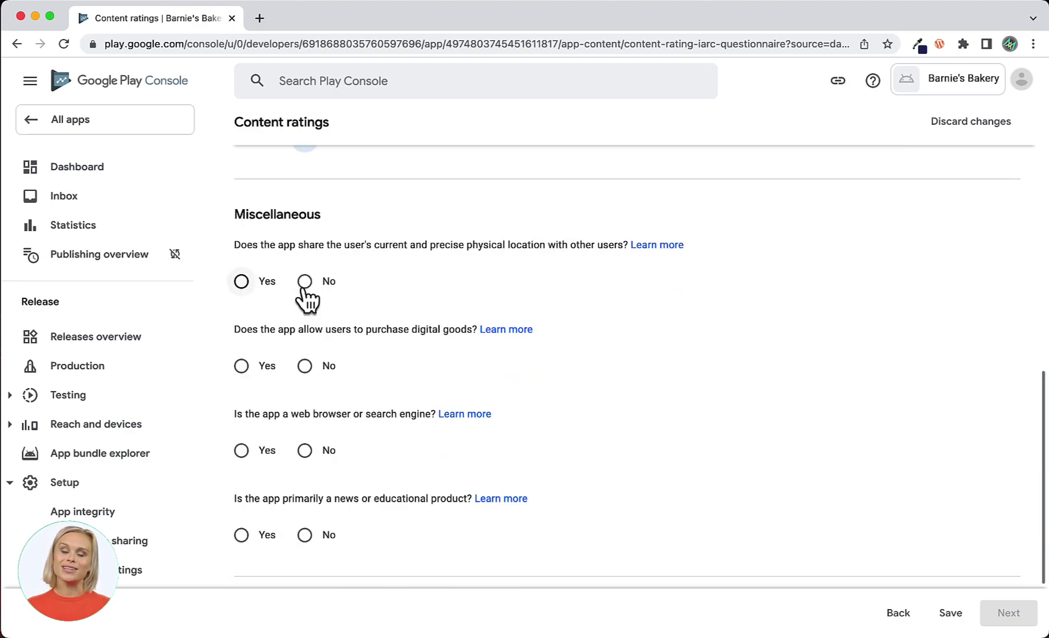
click(305, 282)
click(304, 367)
scroll(305, 372, down, 3)
click(304, 331)
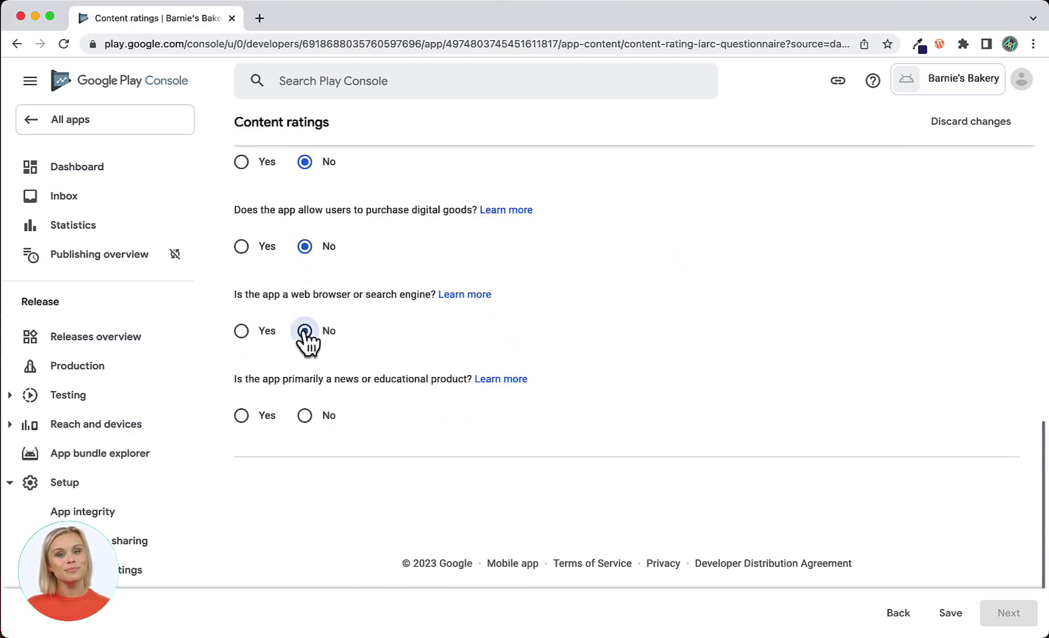
click(305, 415)
click(954, 615)
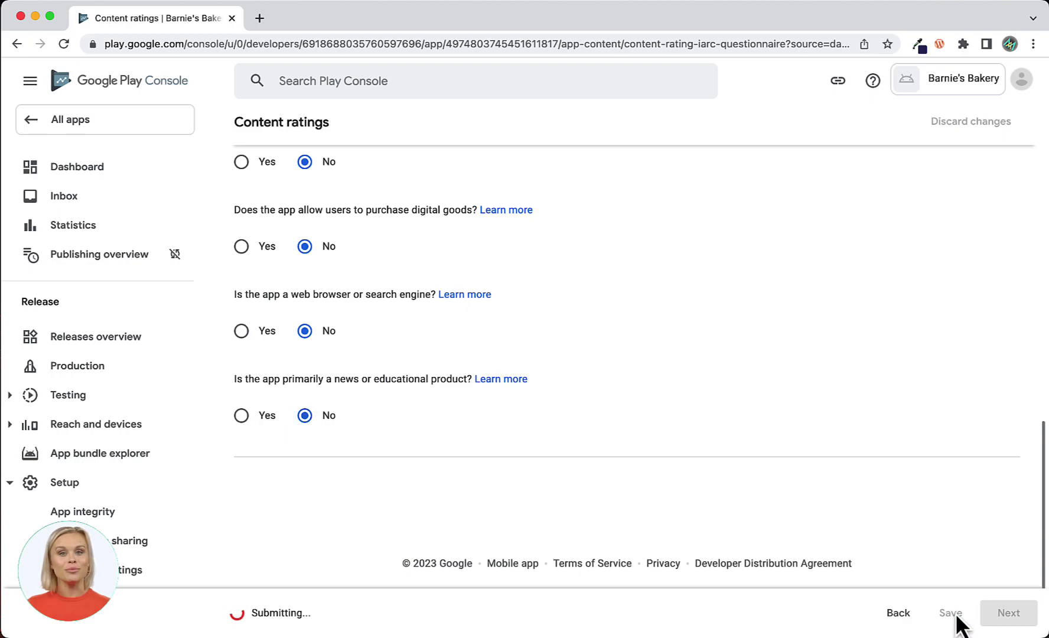
Review the ratings summary, submit the questionnaire, and return to Dashboard.
click(1010, 617)
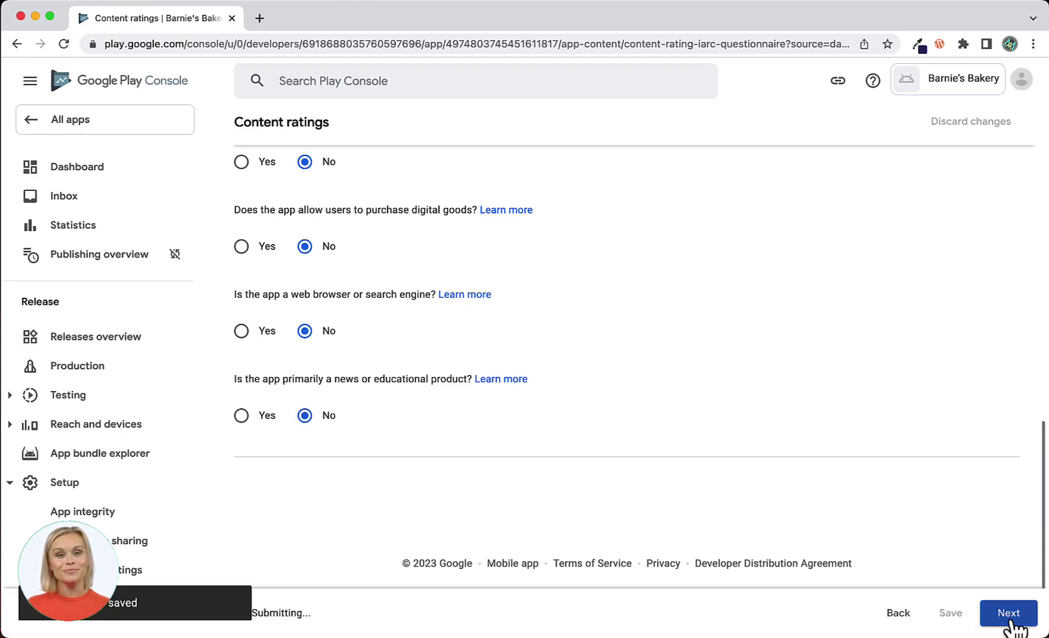
scroll(829, 535, down, 12)
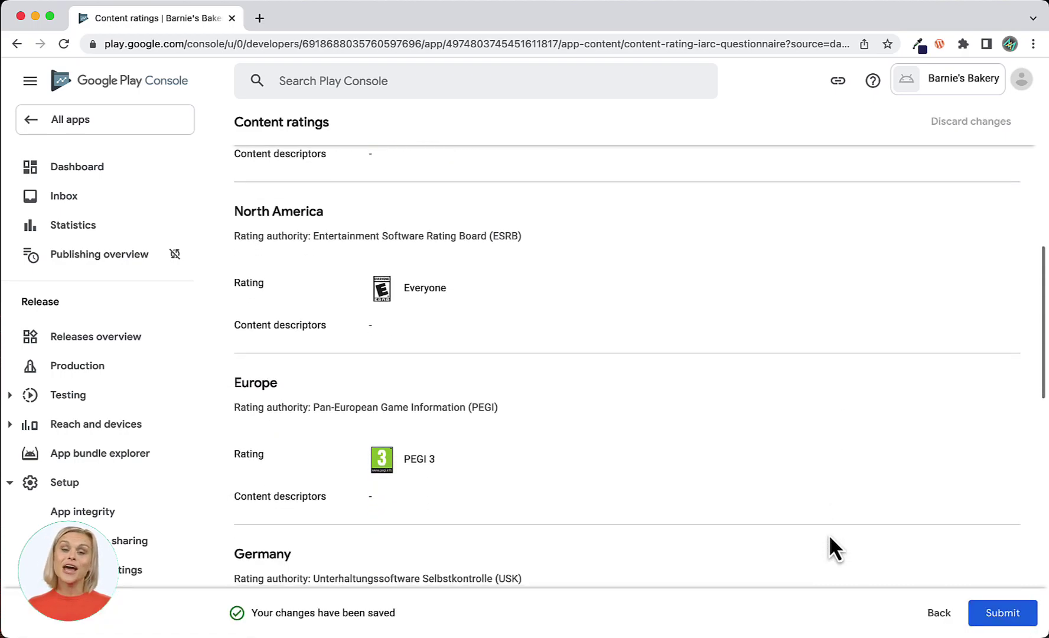
scroll(828, 534, down, 5)
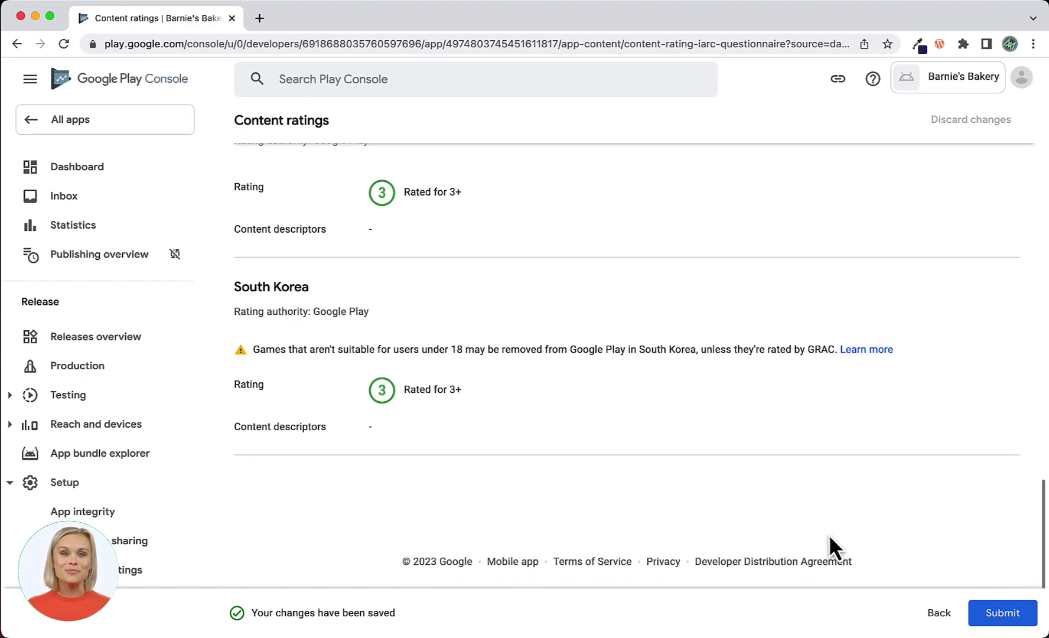
click(1002, 614)
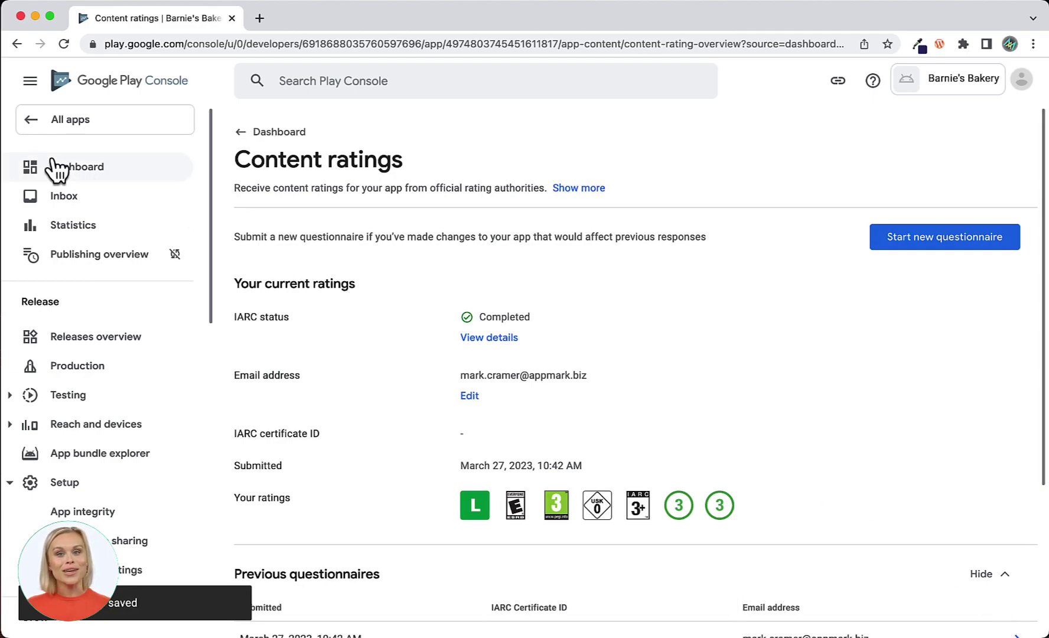
click(70, 172)
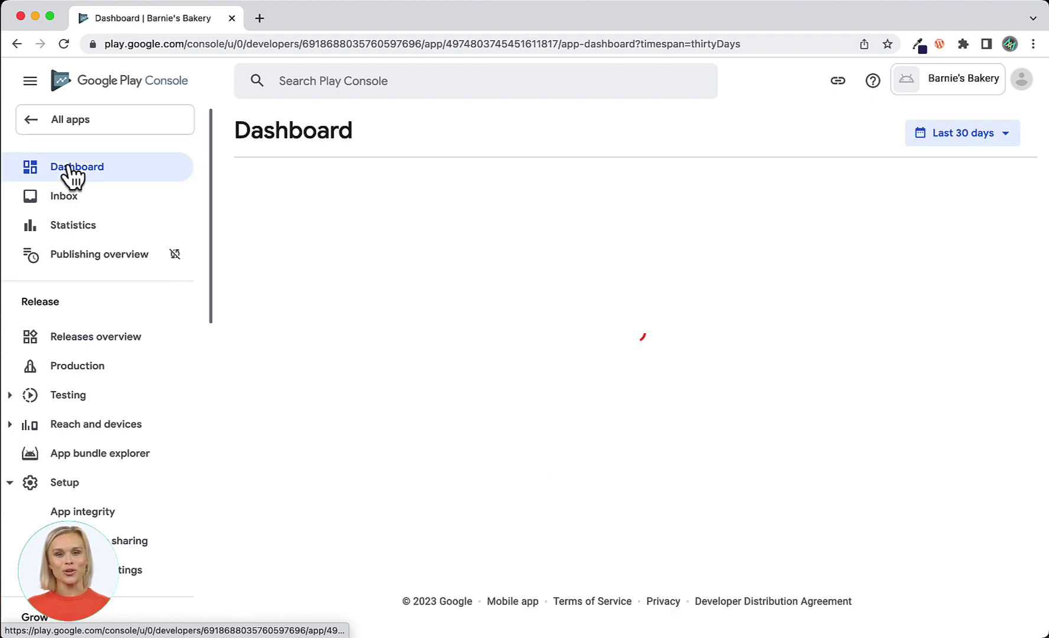
In the Target audience task, choose 18 and over as the age group and advance.
scroll(292, 416, down, 3)
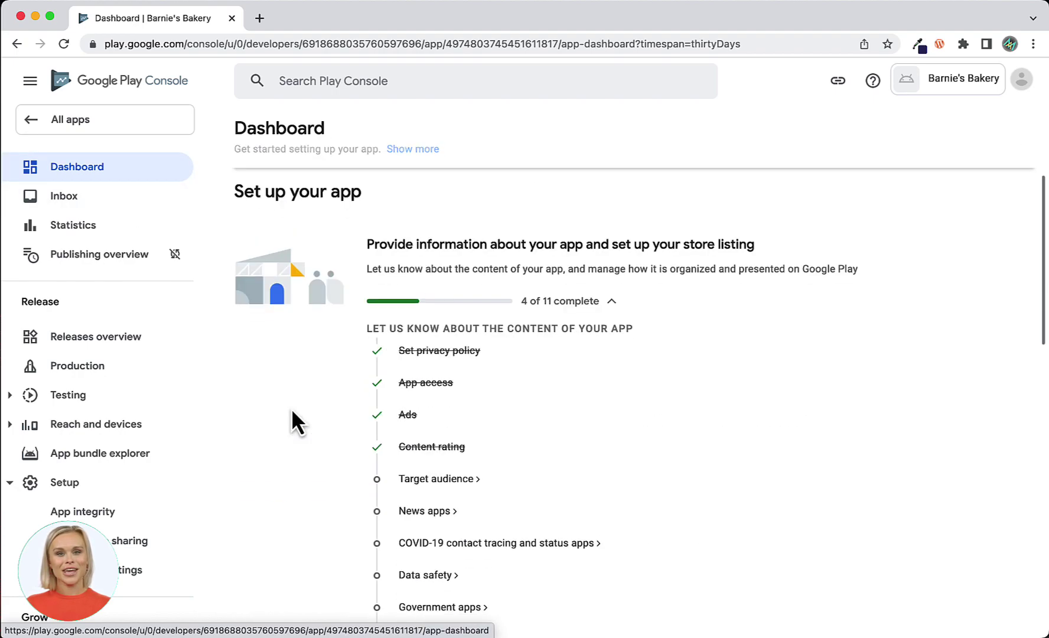
scroll(291, 408, down, 2)
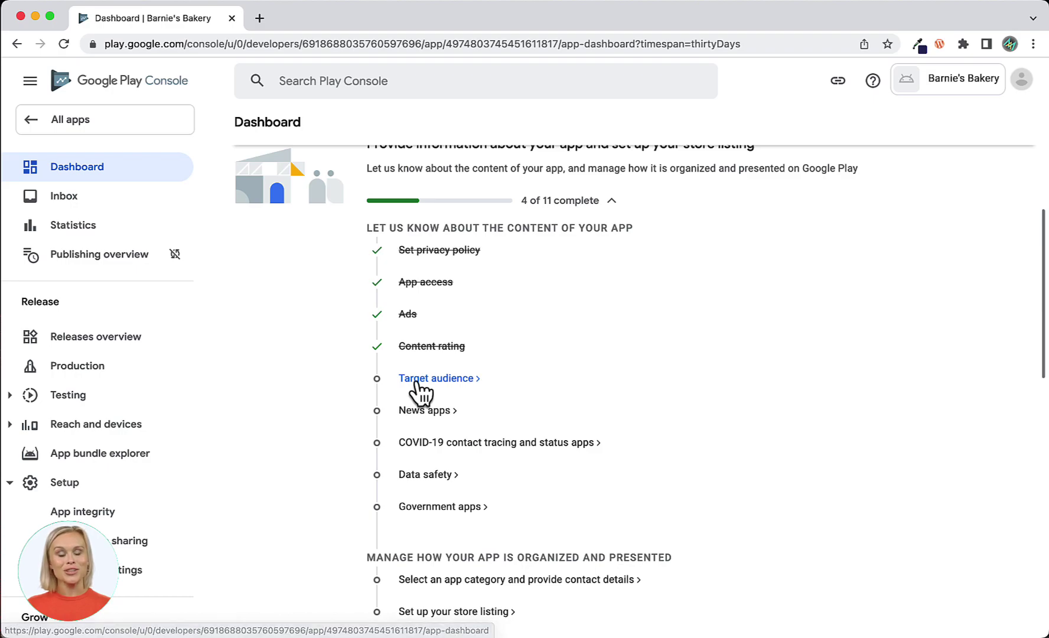
click(417, 379)
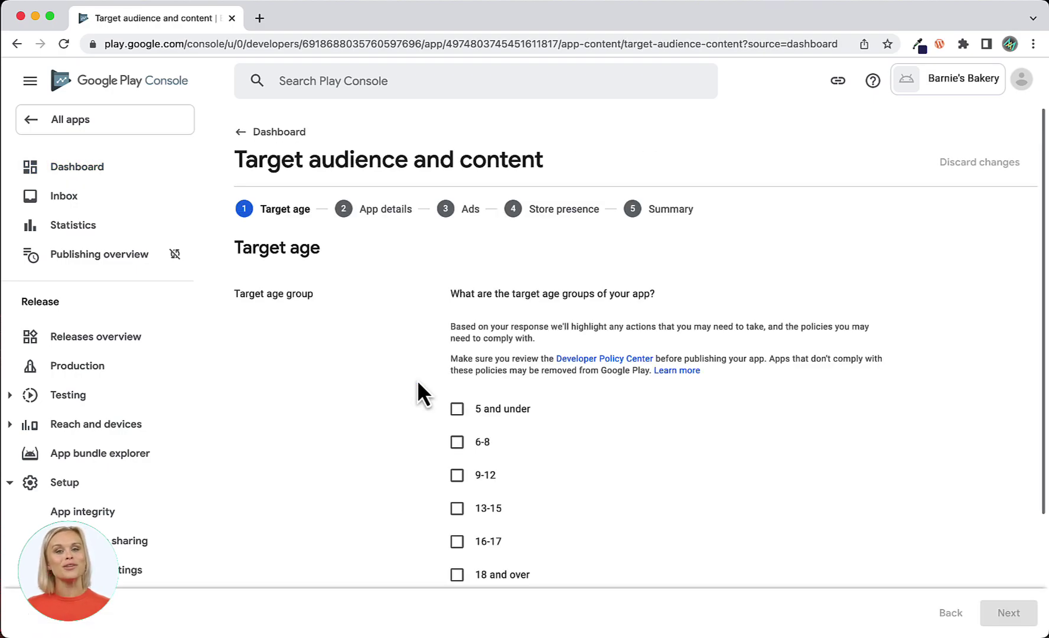
scroll(417, 385, down, 3)
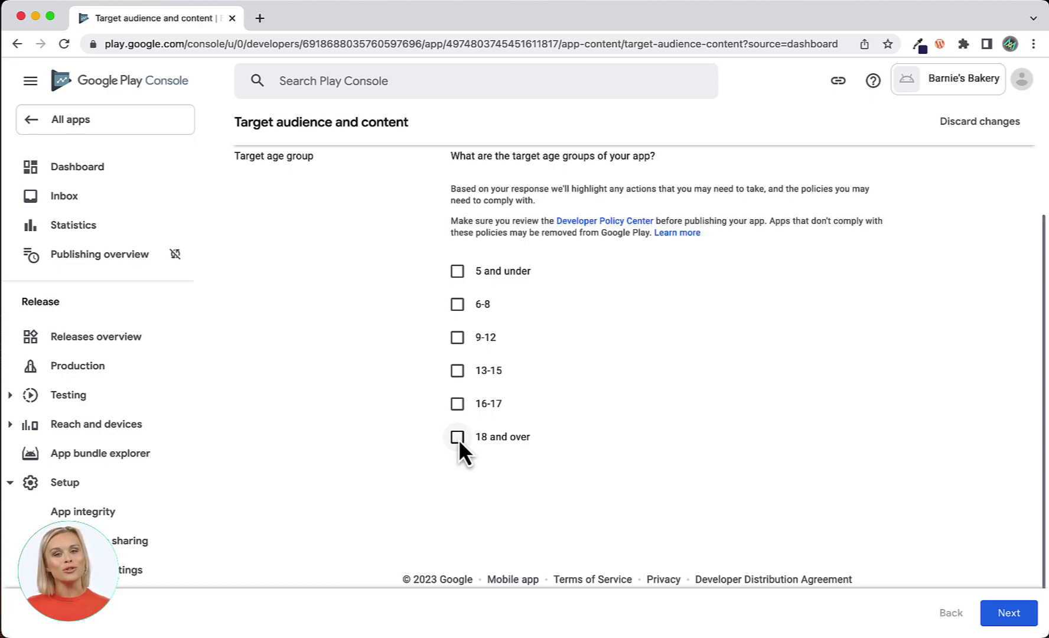
click(458, 438)
scroll(743, 460, down, 1)
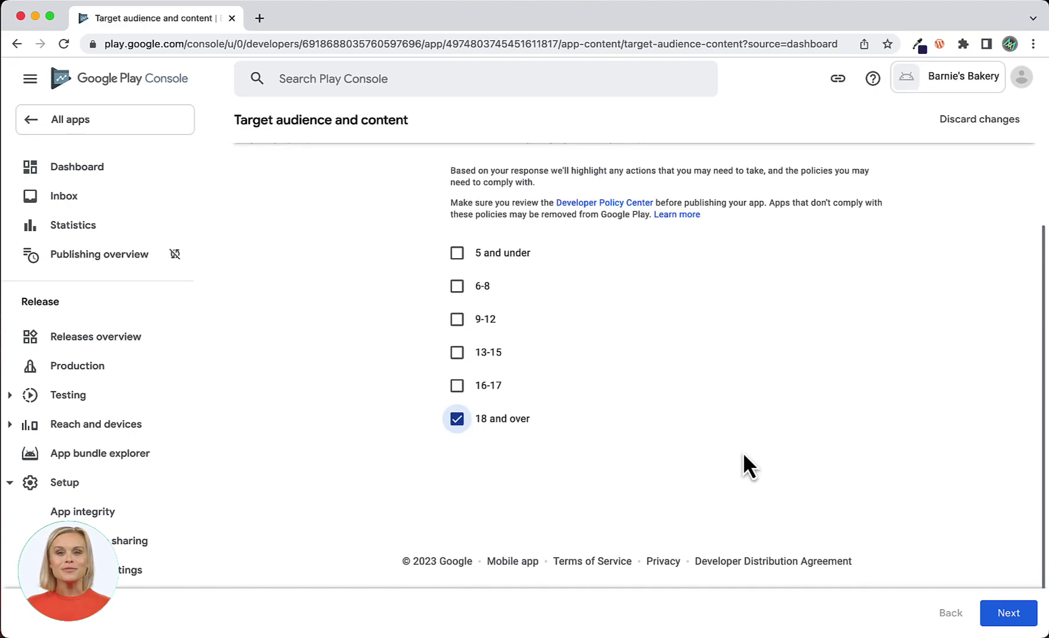
click(1013, 614)
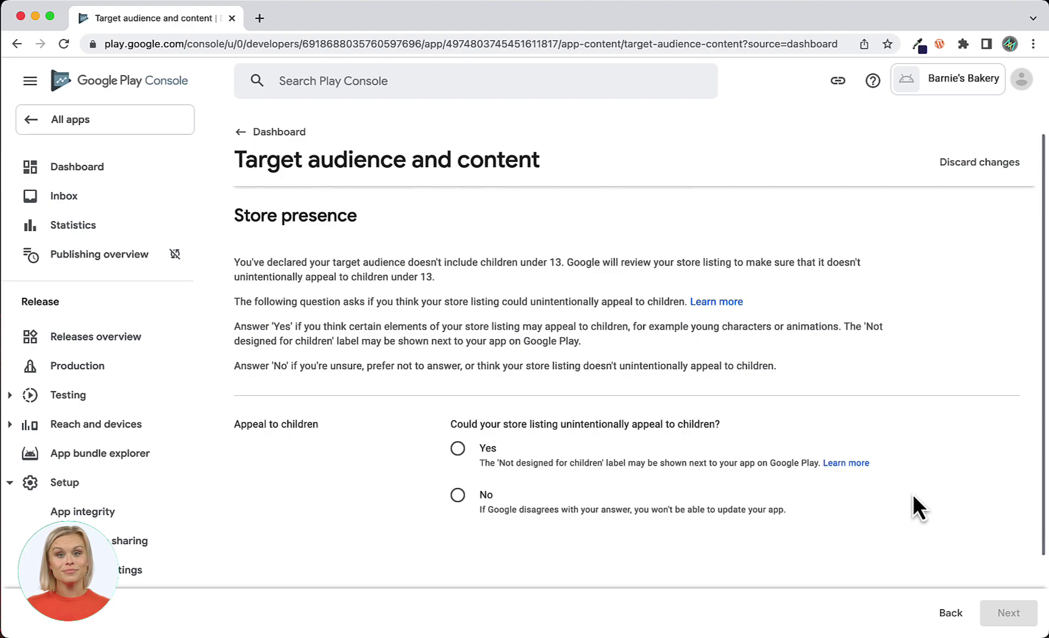
Answer No to appealing to children, save the target audience summary, and return to Dashboard.
scroll(912, 495, down, 3)
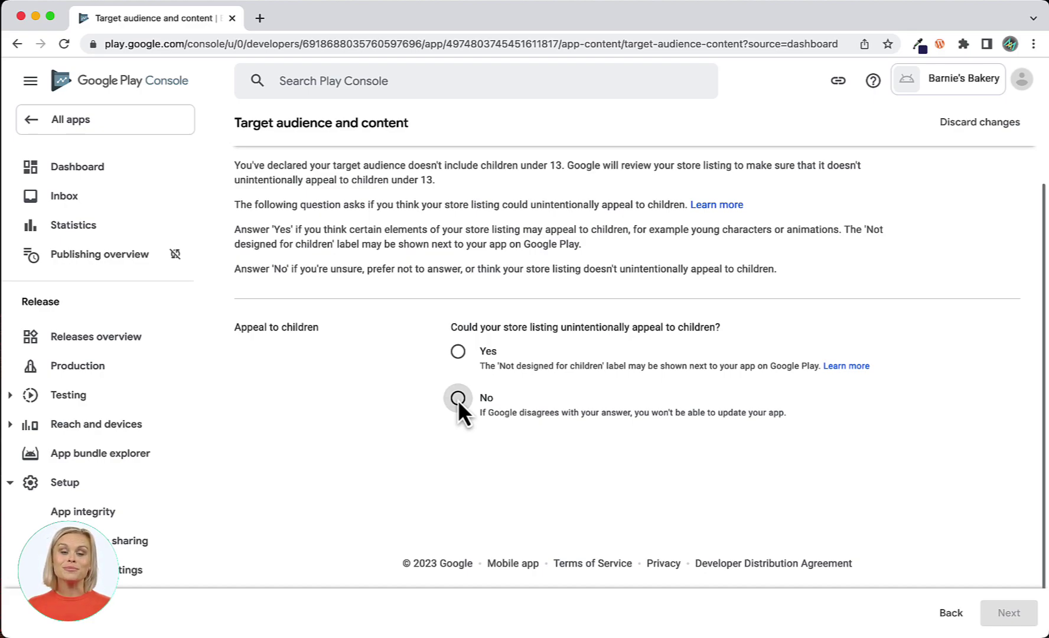
click(458, 398)
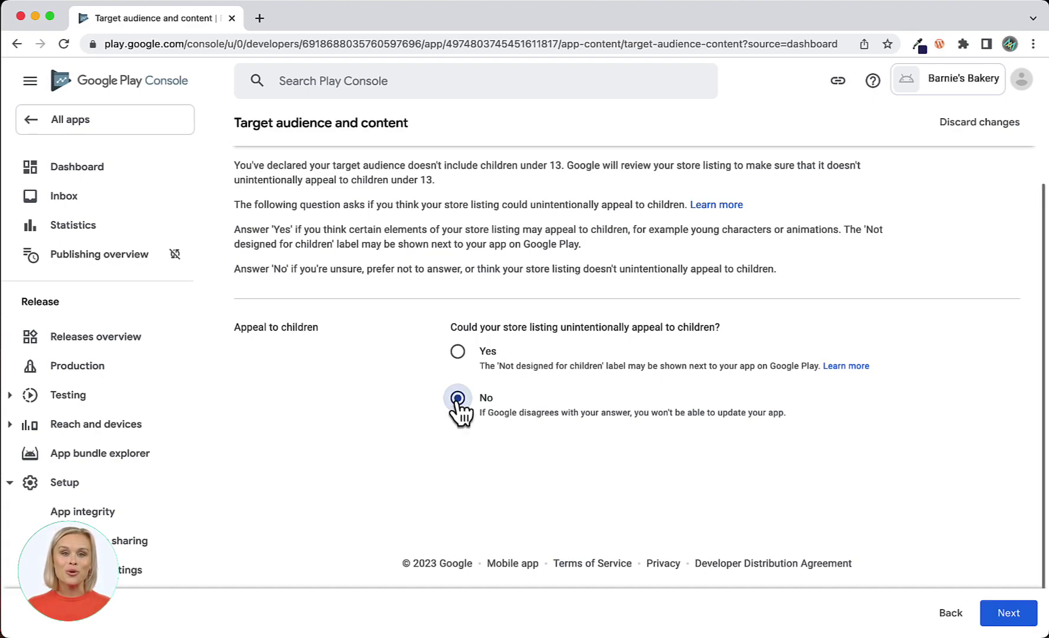
click(1005, 618)
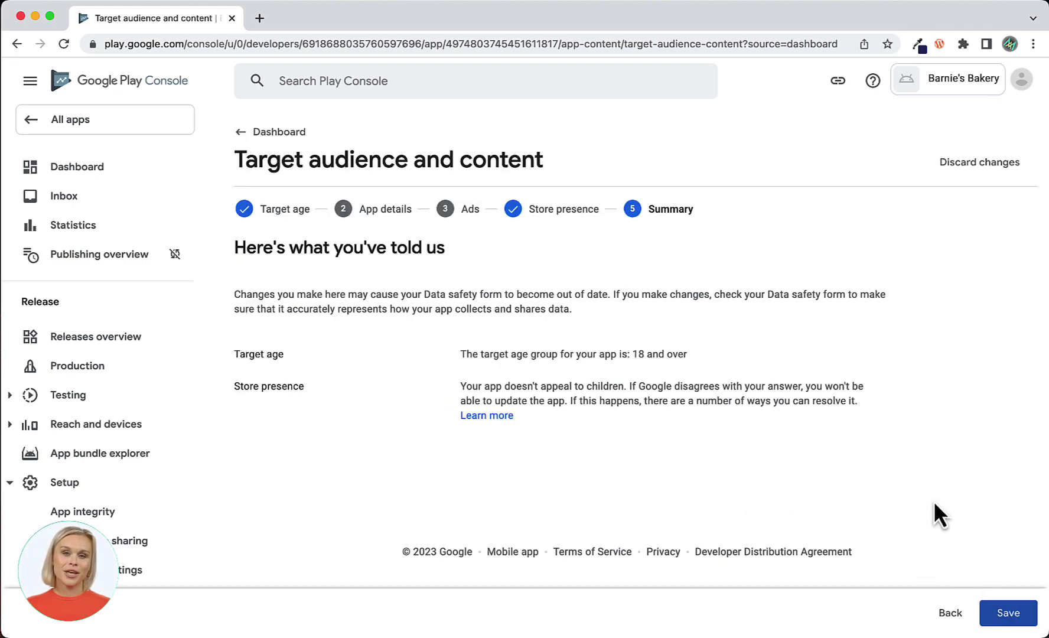
click(1003, 613)
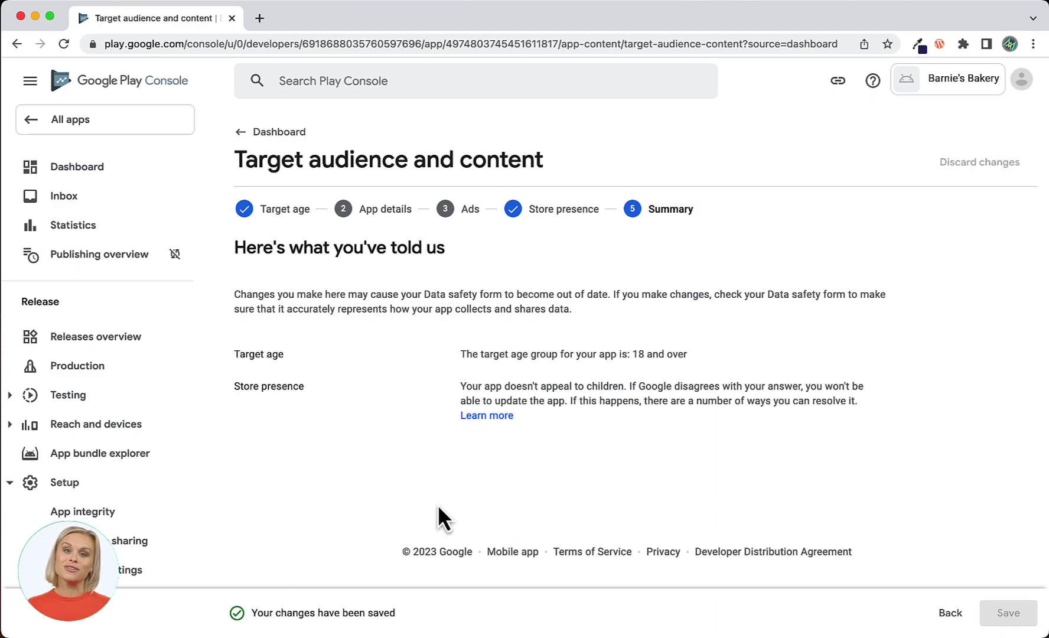
click(74, 171)
click(73, 171)
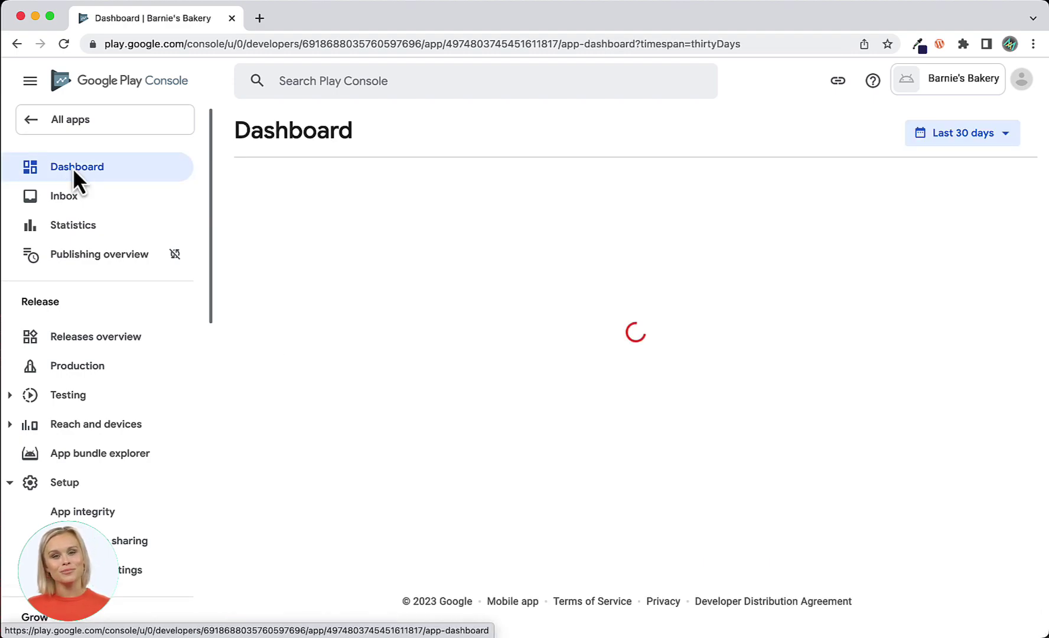
Save the News apps declaration as No, not a news app, and return to Dashboard.
scroll(298, 444, down, 6)
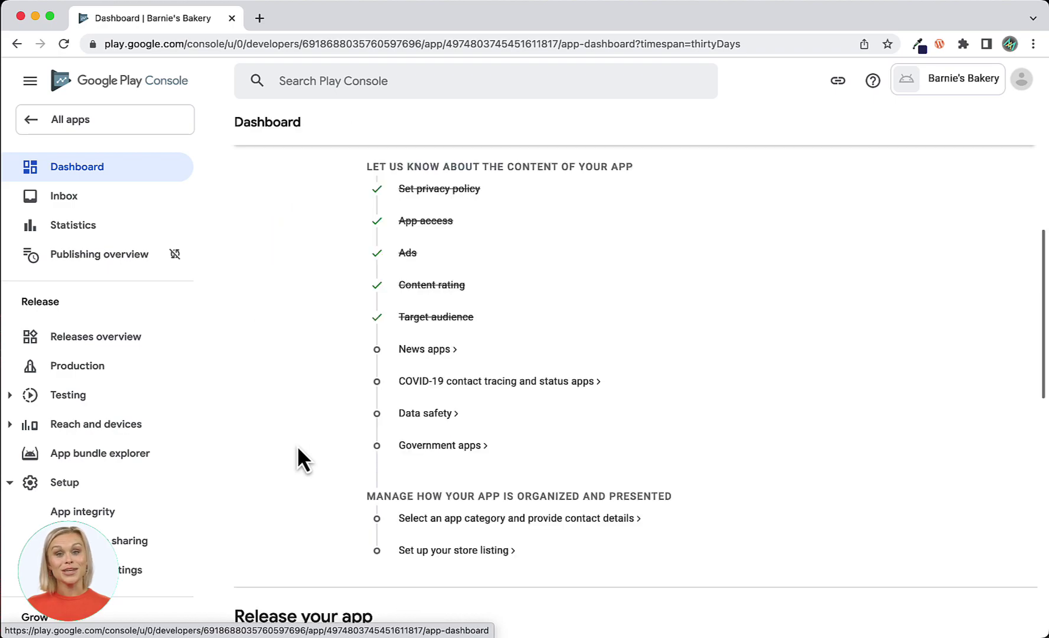
click(424, 350)
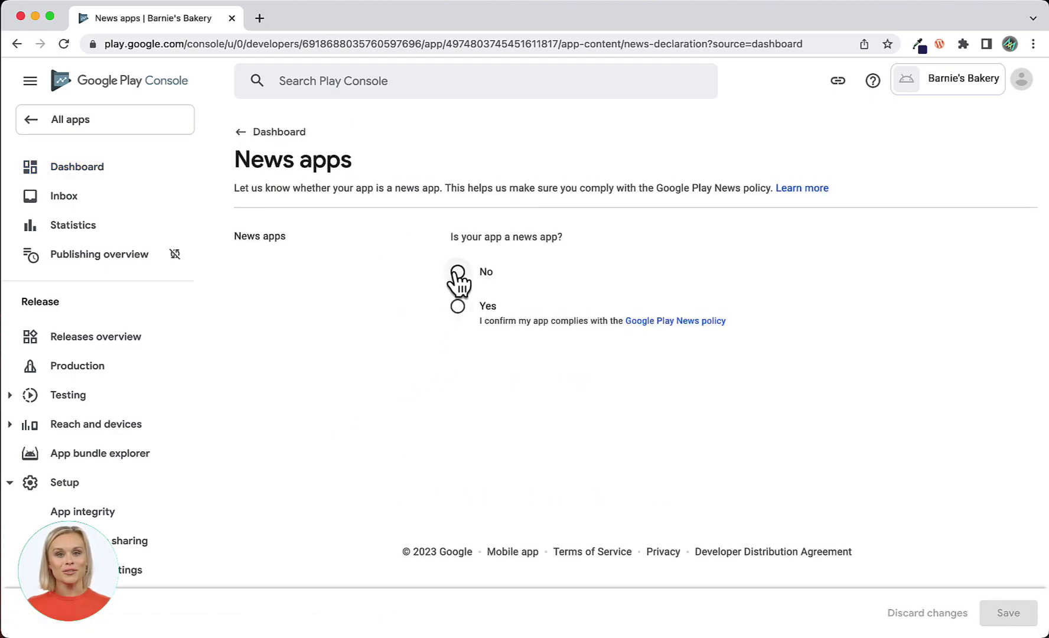
click(457, 271)
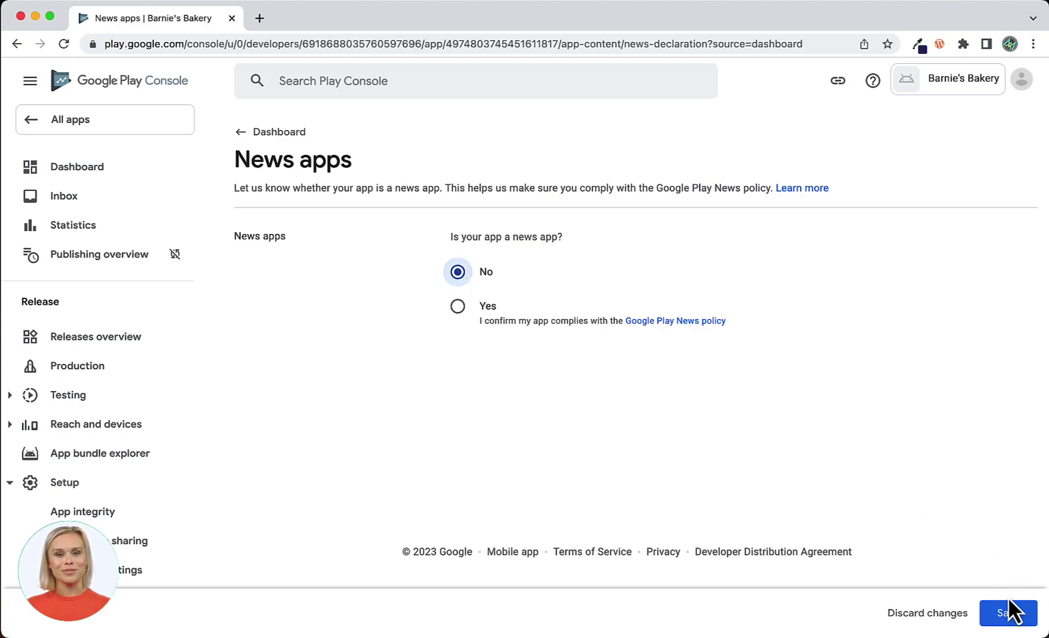
click(1011, 614)
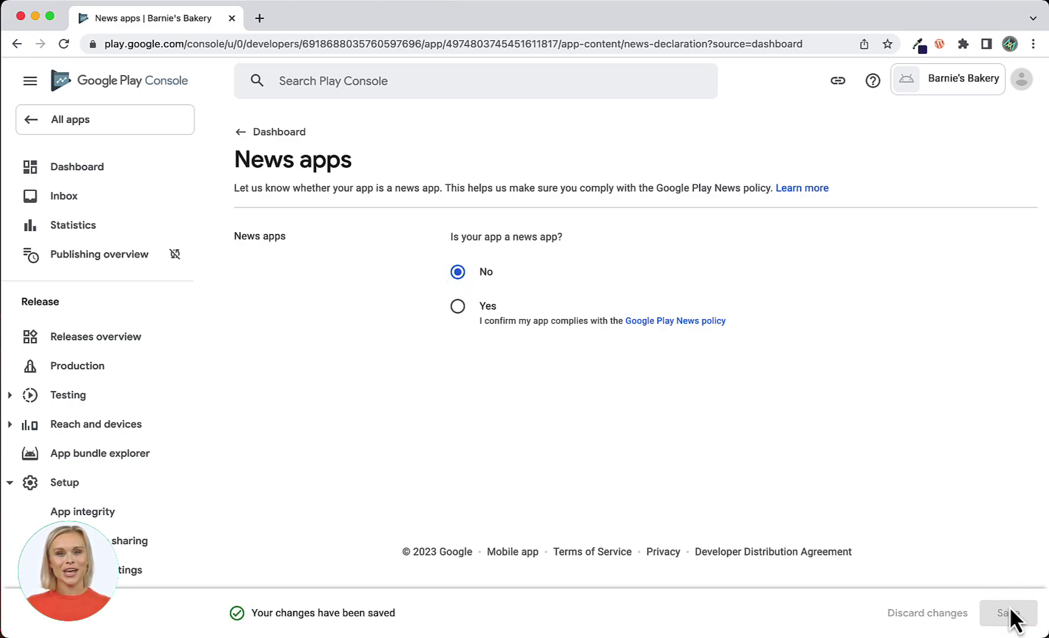
click(77, 171)
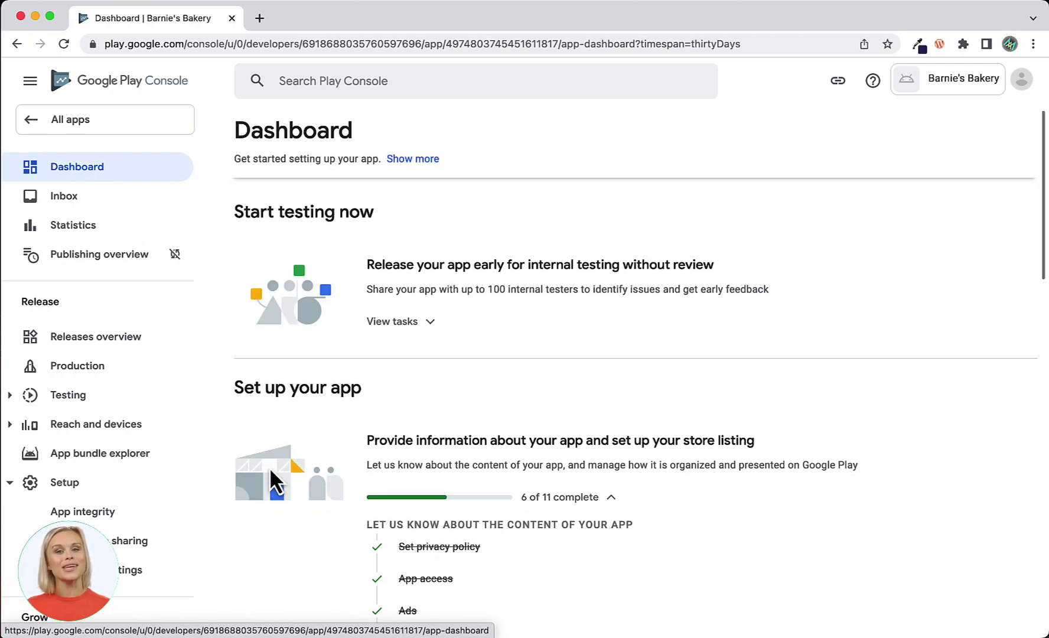
scroll(272, 475, down, 5)
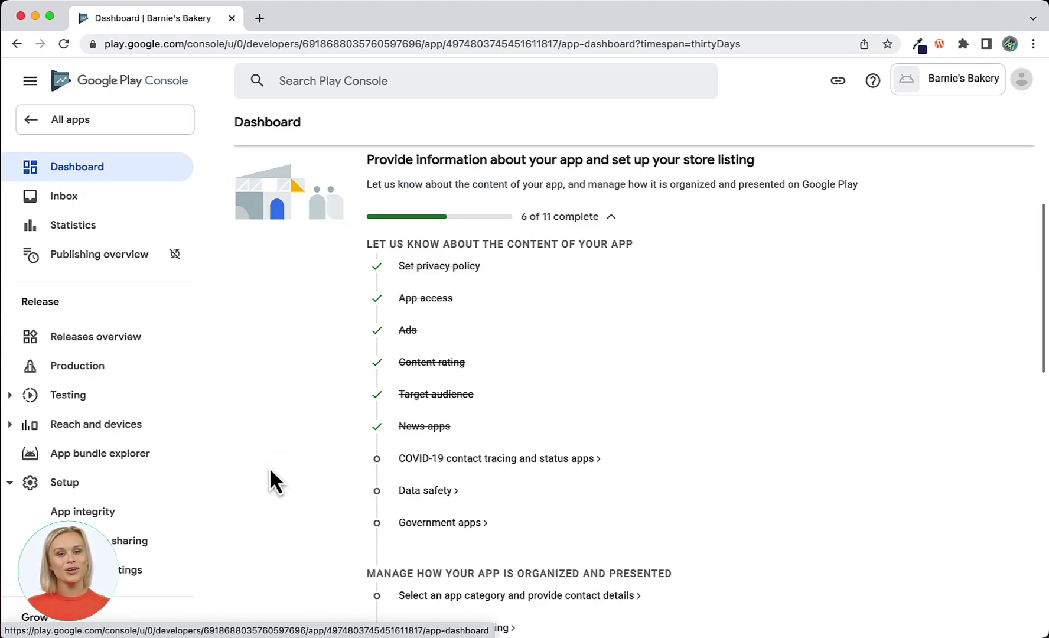
Declare the app is not a publicly available COVID-19 contact tracing or status app and save.
click(424, 462)
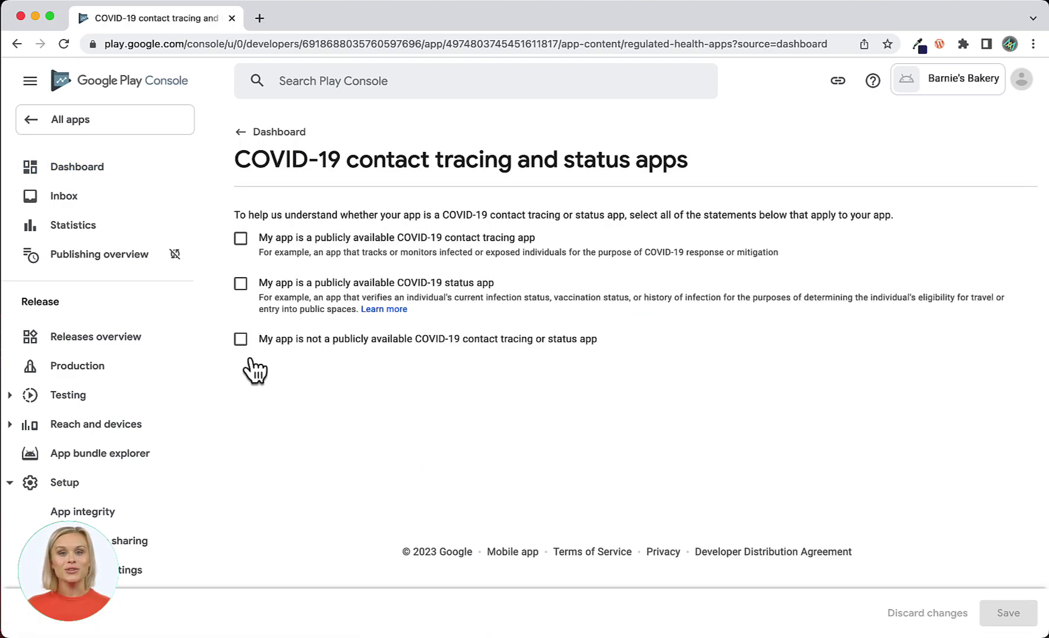
click(241, 340)
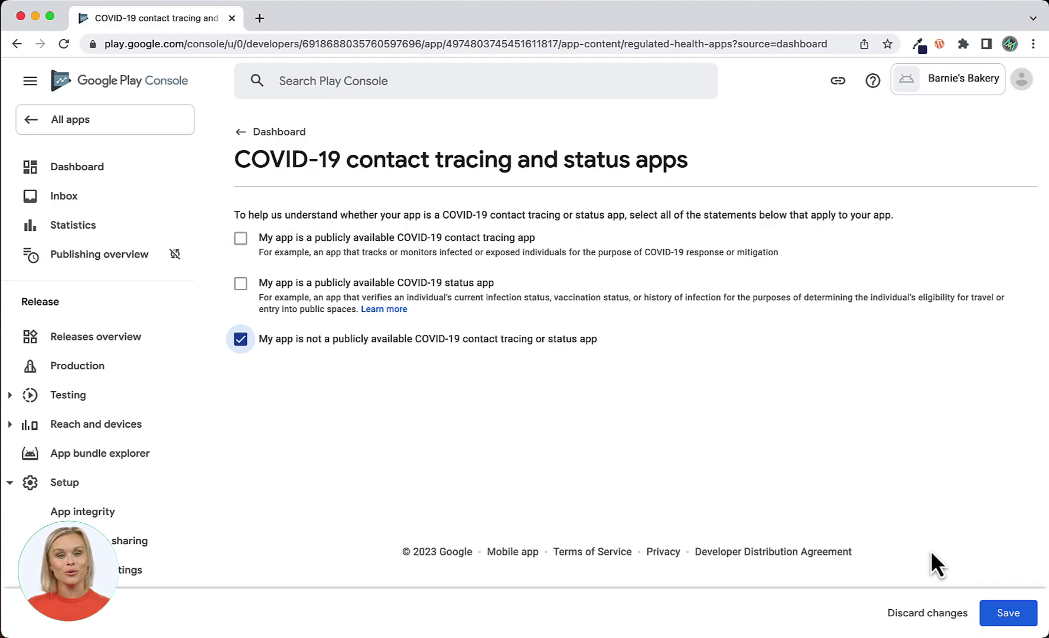
click(1011, 614)
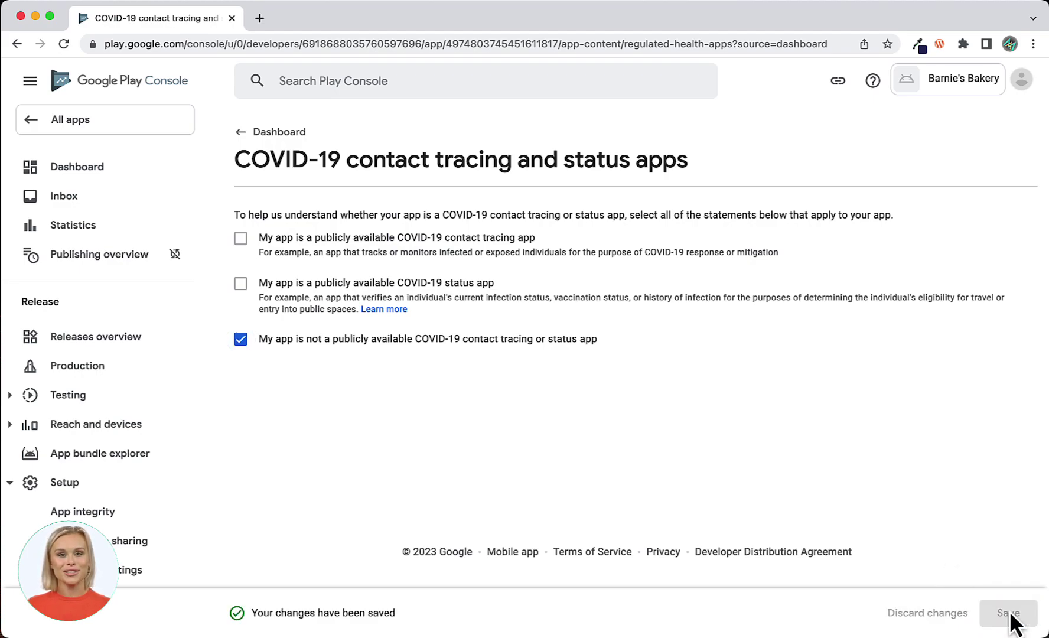
click(84, 170)
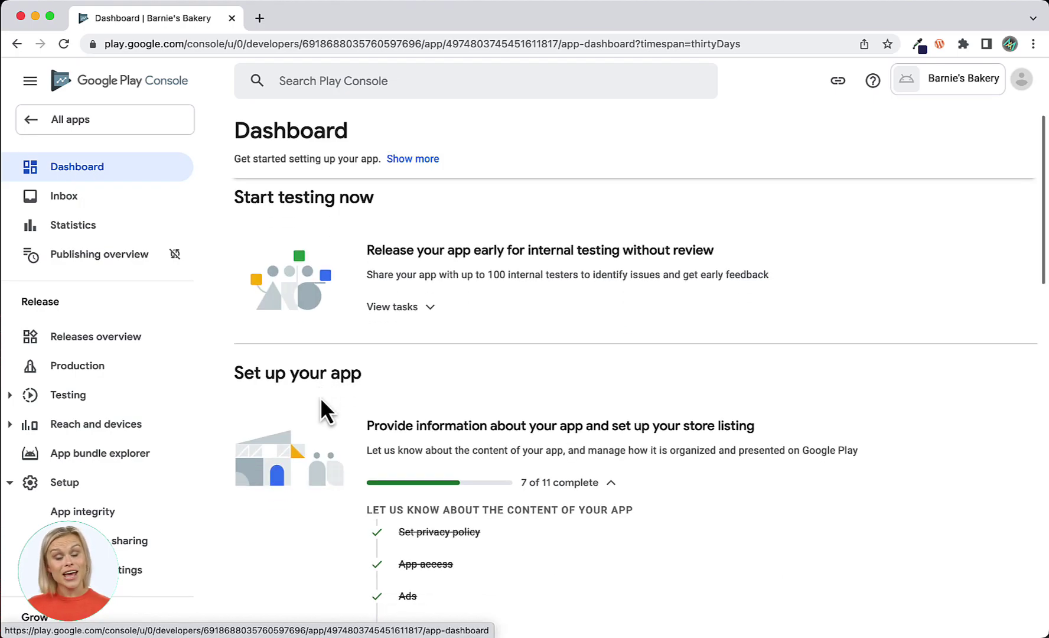
scroll(321, 397, down, 5)
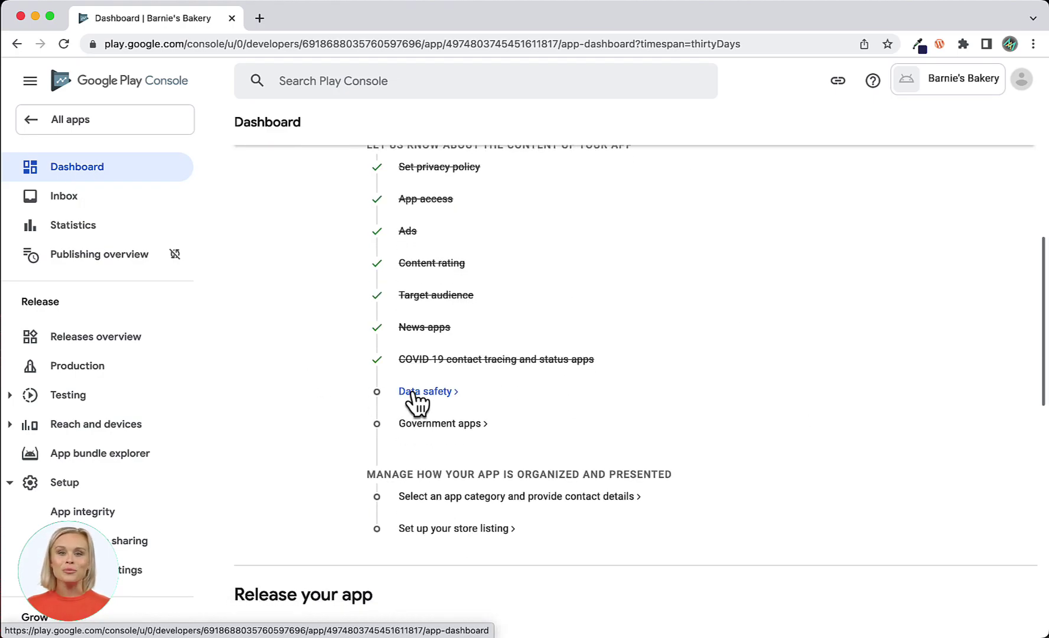
Open the Data safety questionnaire and move past its overview page.
click(420, 394)
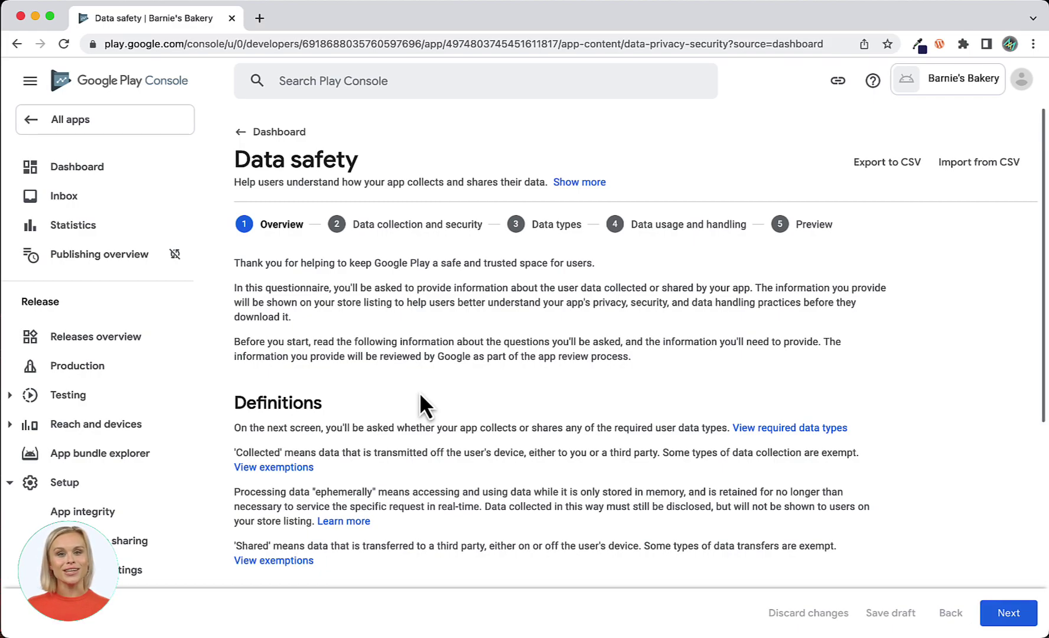
scroll(420, 396, down, 3)
scroll(420, 395, down, 5)
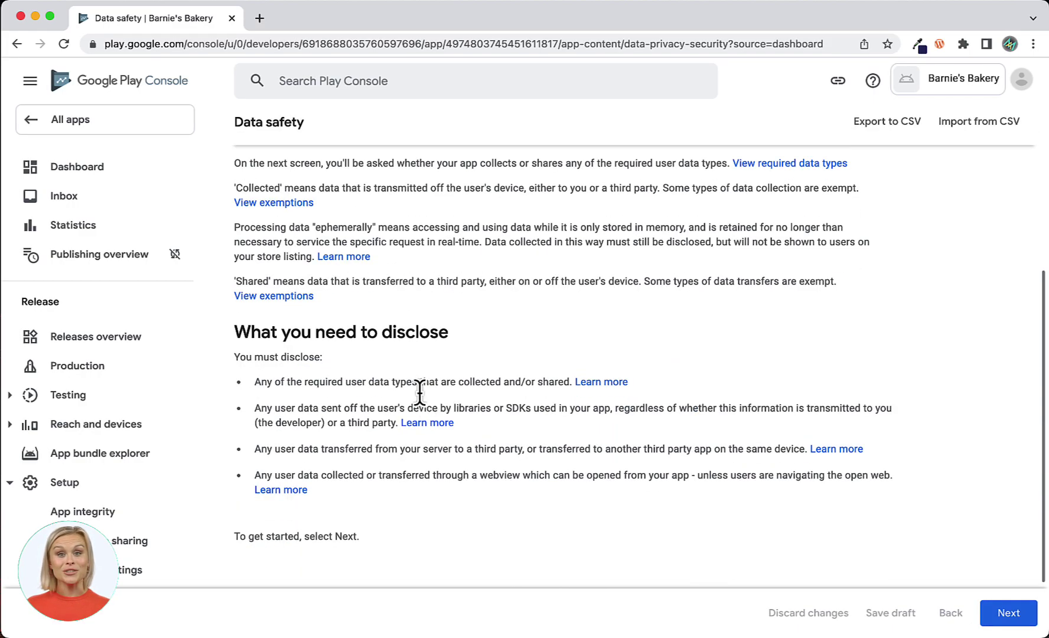
scroll(419, 394, down, 1)
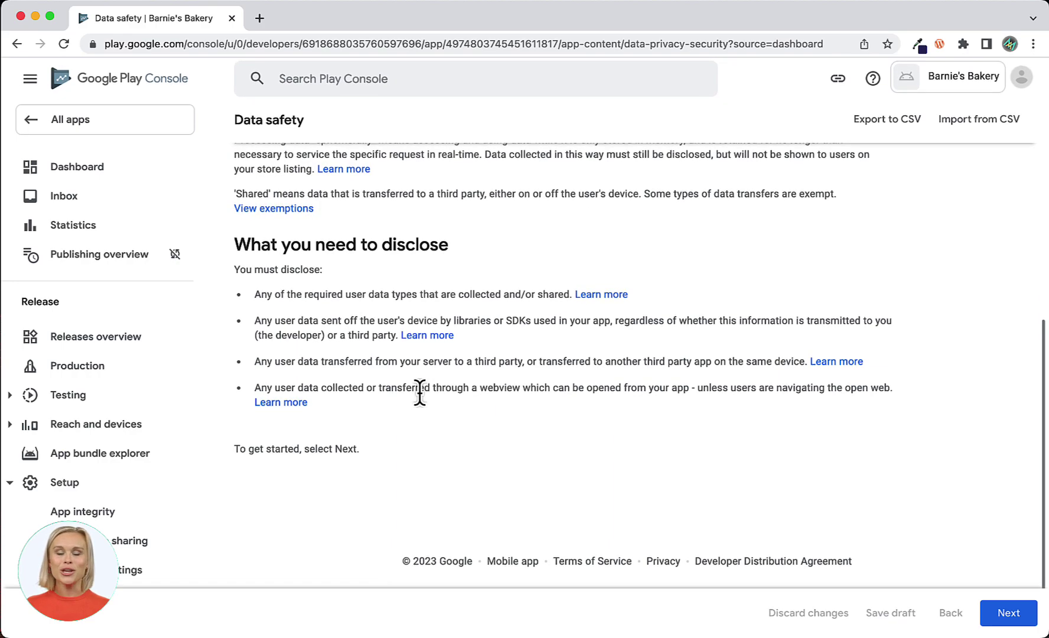
click(1011, 615)
Answer Yes to collecting data, encryption in transit and deletion requests, then continue to Data types.
click(240, 371)
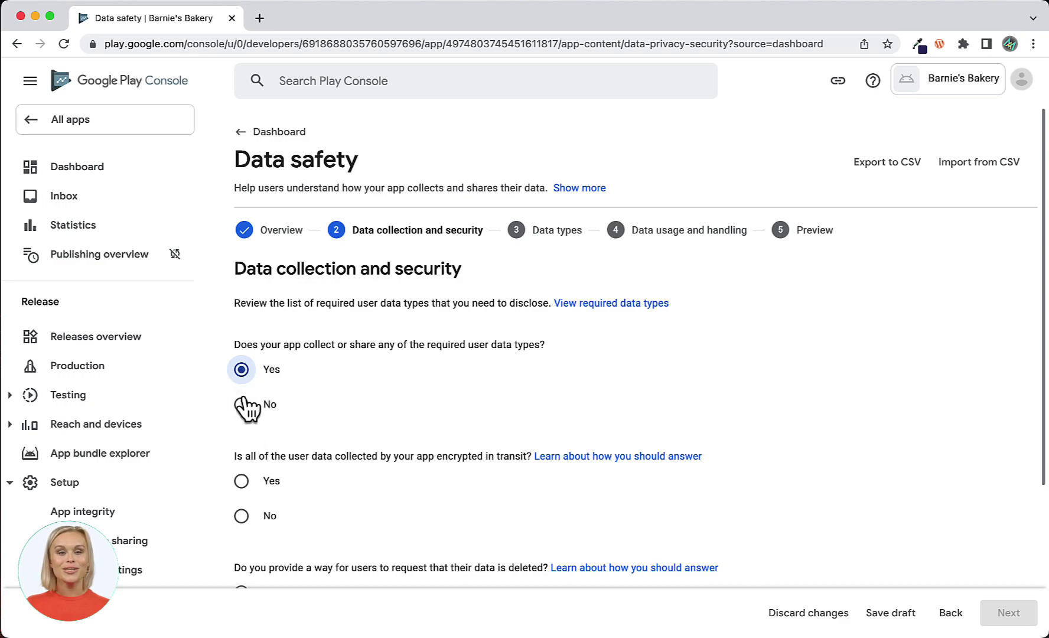
click(241, 480)
scroll(245, 490, down, 4)
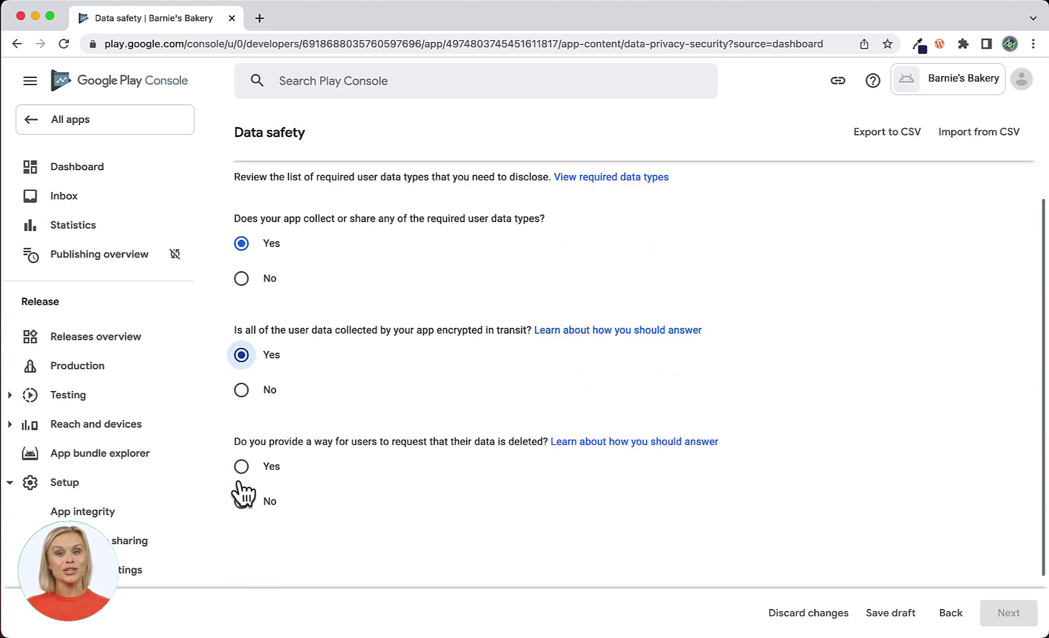
click(241, 388)
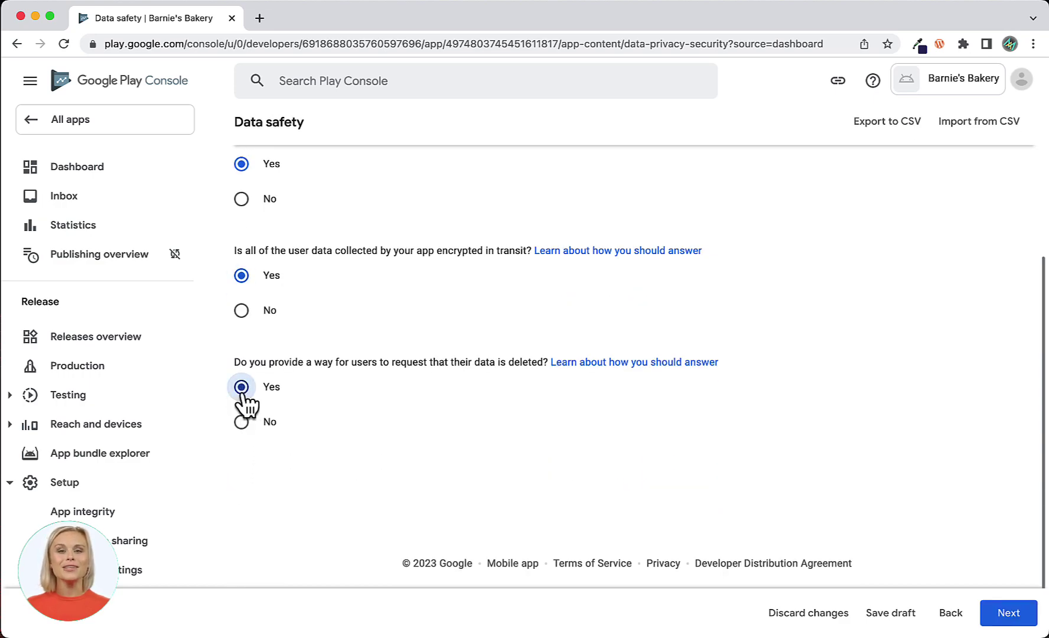
click(1011, 614)
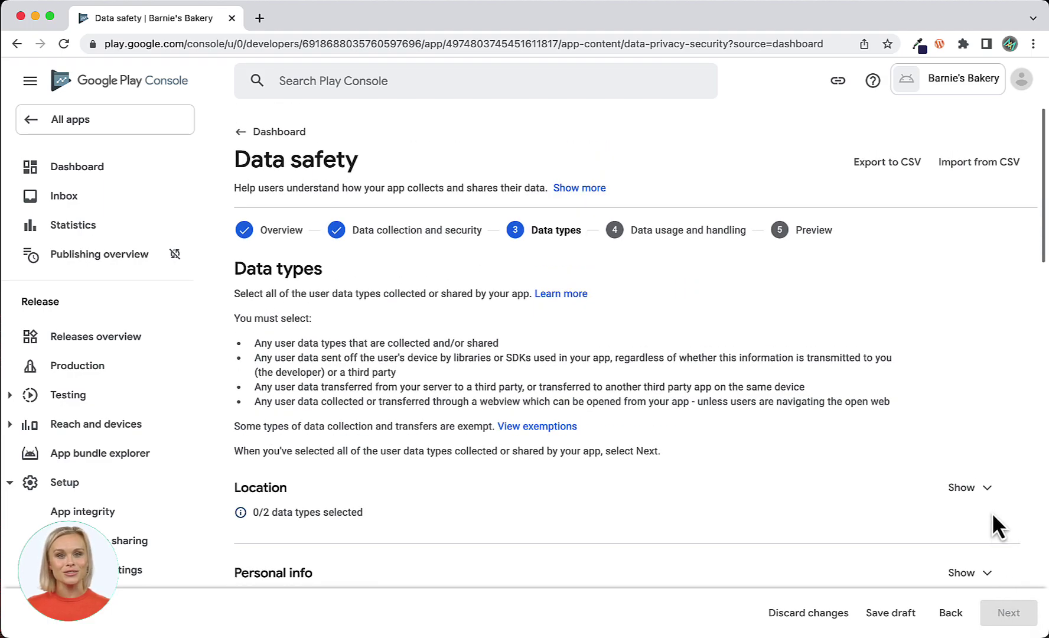
Mark Precise location as collected under the Location data types.
scroll(992, 512, down, 2)
scroll(992, 513, down, 3)
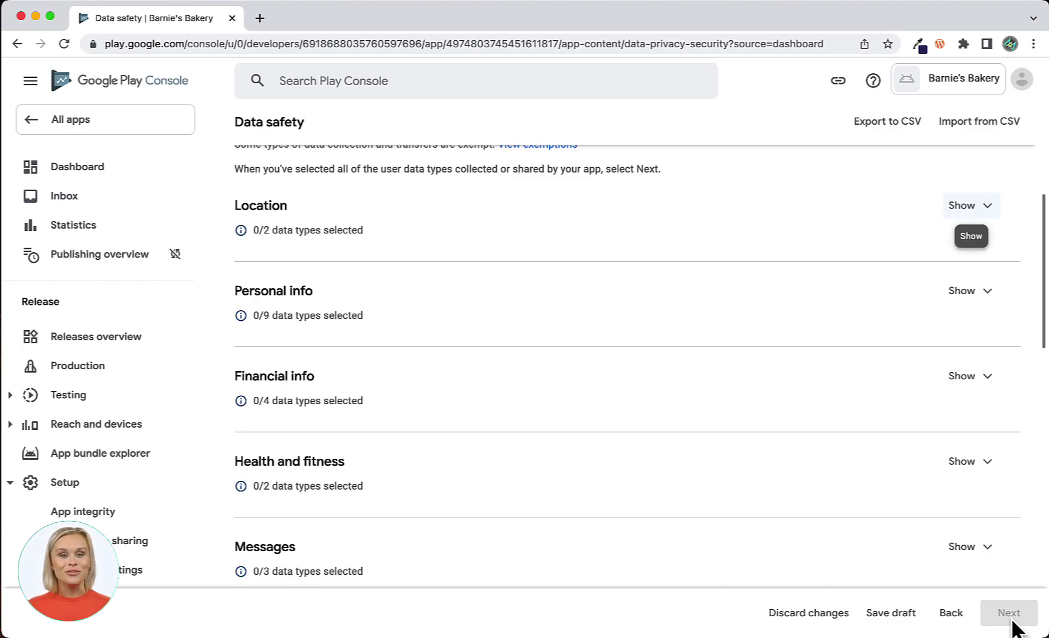
click(991, 215)
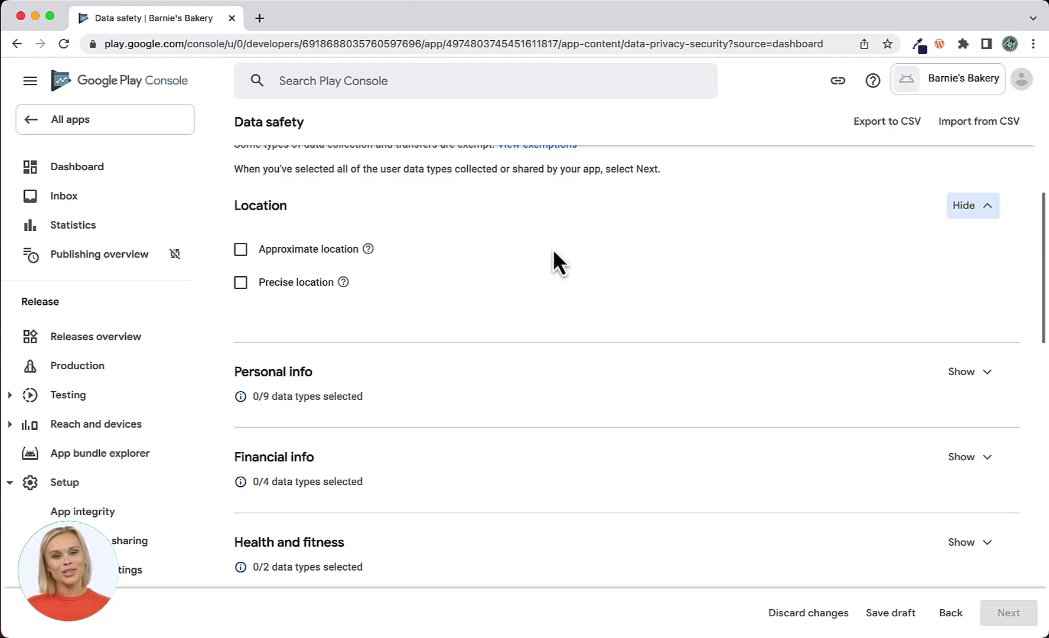
click(241, 282)
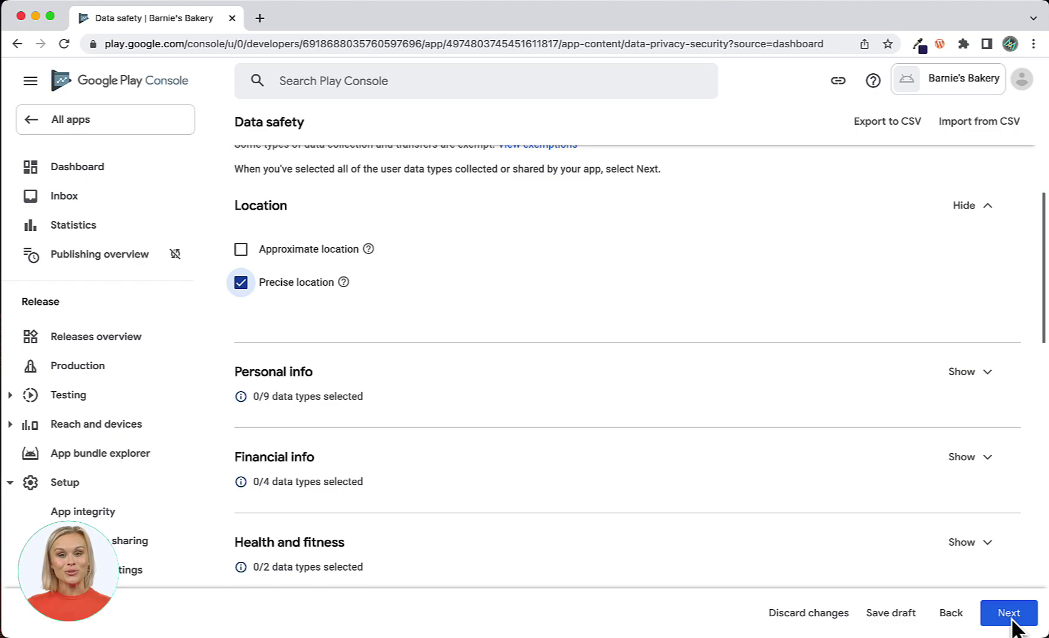
click(987, 208)
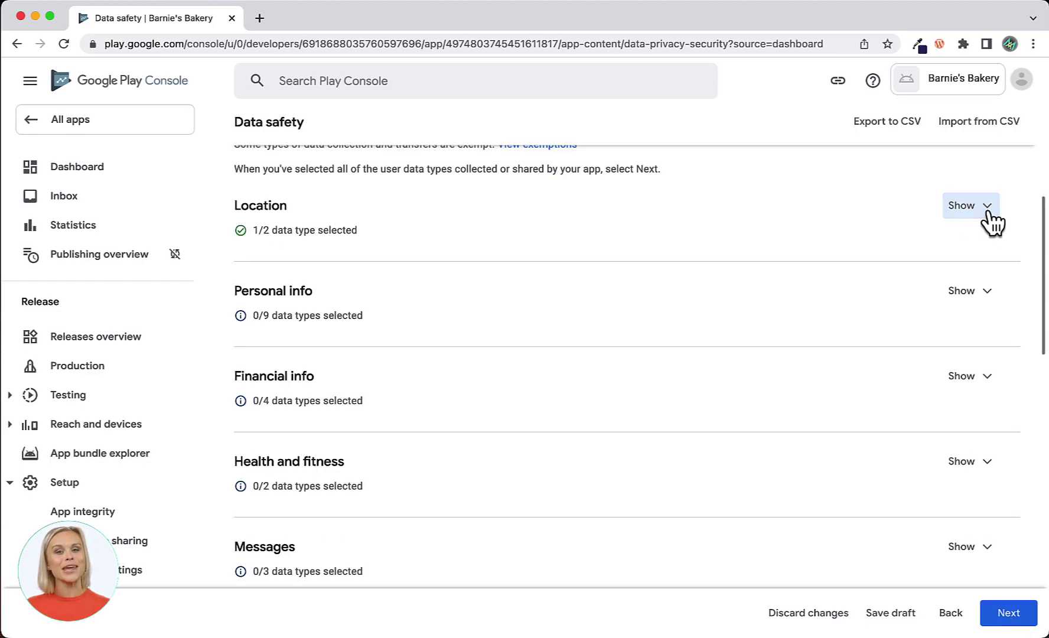
Review Personal info, Financial info, Health and fitness and Messages without selecting any types.
click(987, 296)
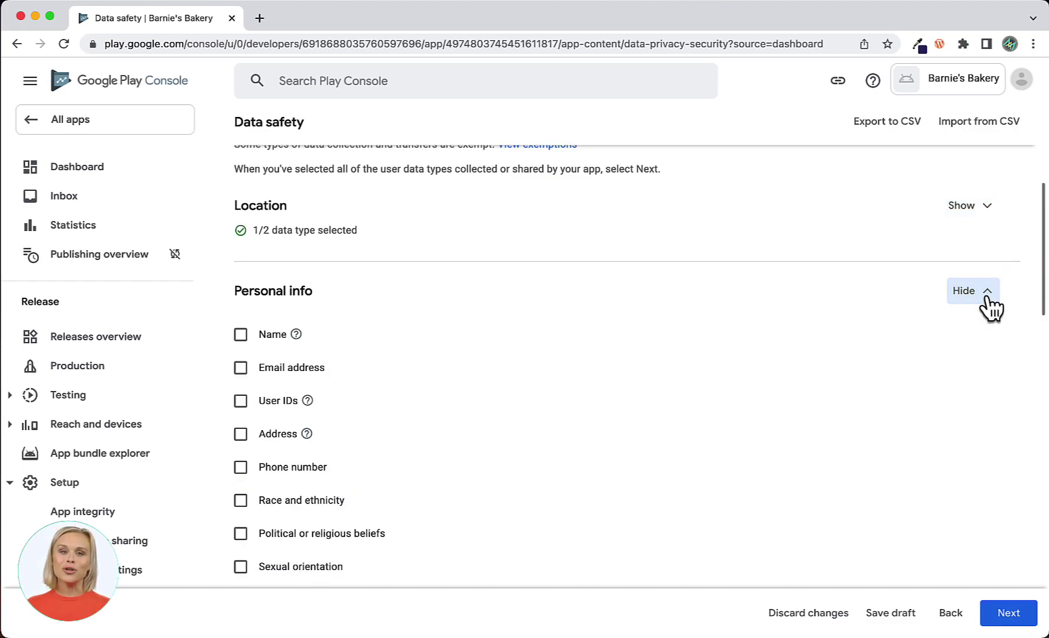
scroll(994, 307, down, 1)
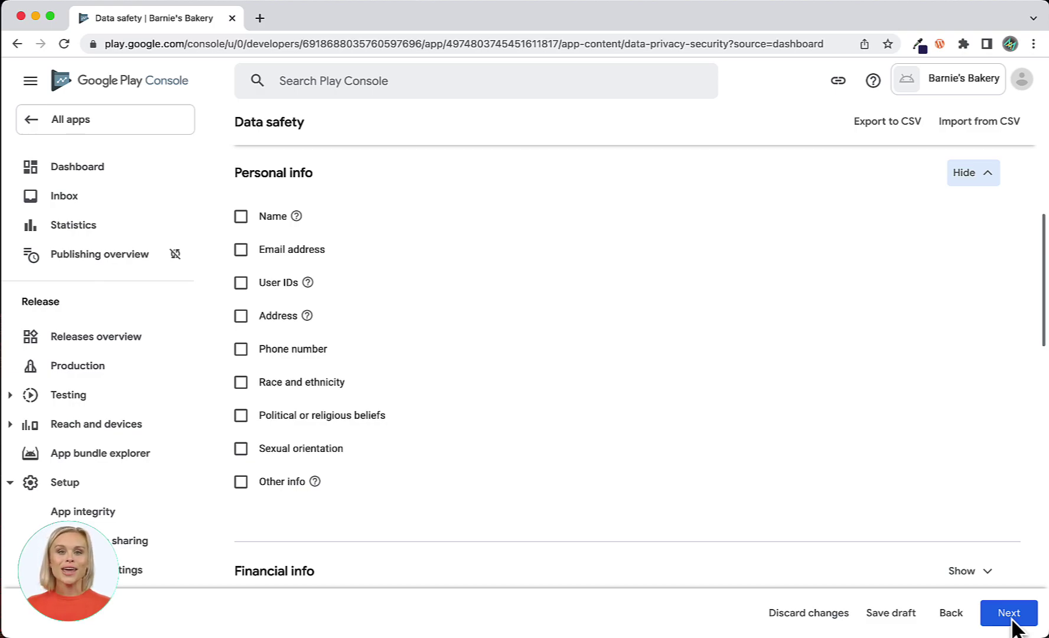
click(991, 183)
scroll(1031, 297, down, 2)
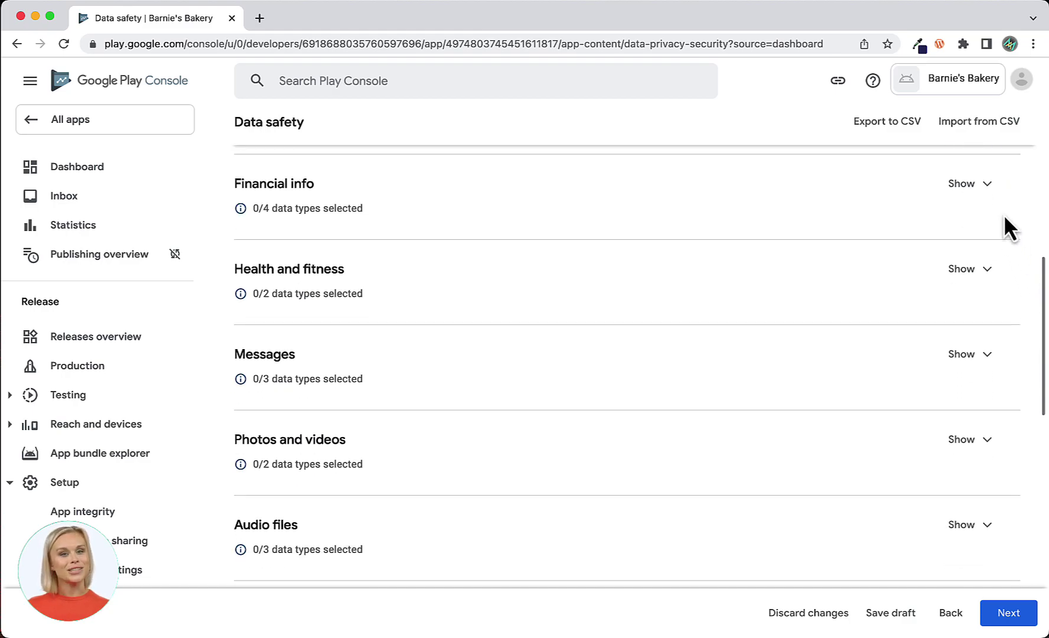
click(985, 191)
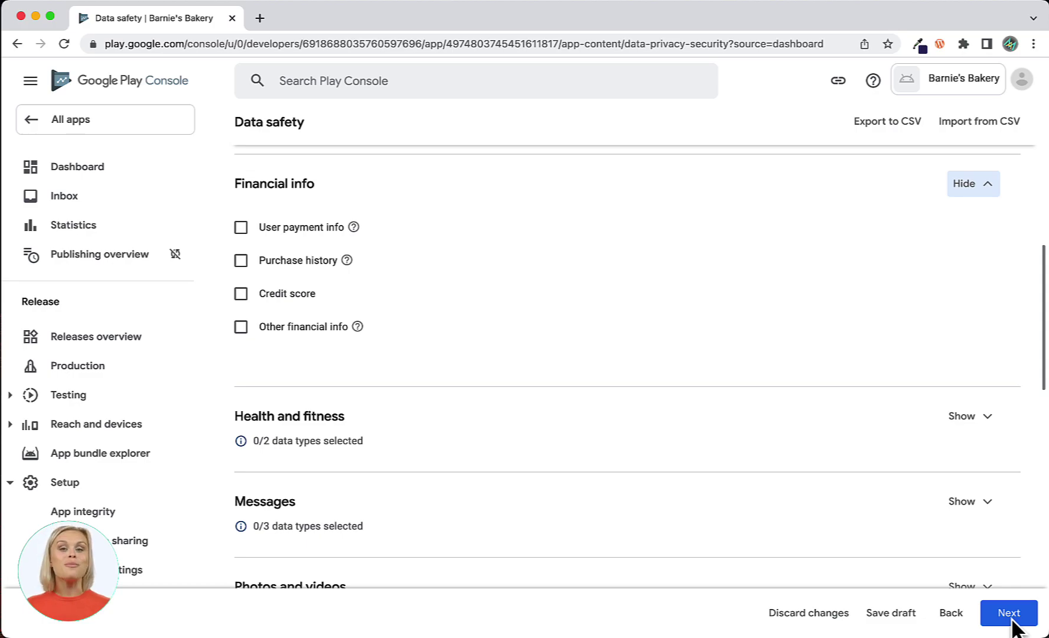
click(985, 192)
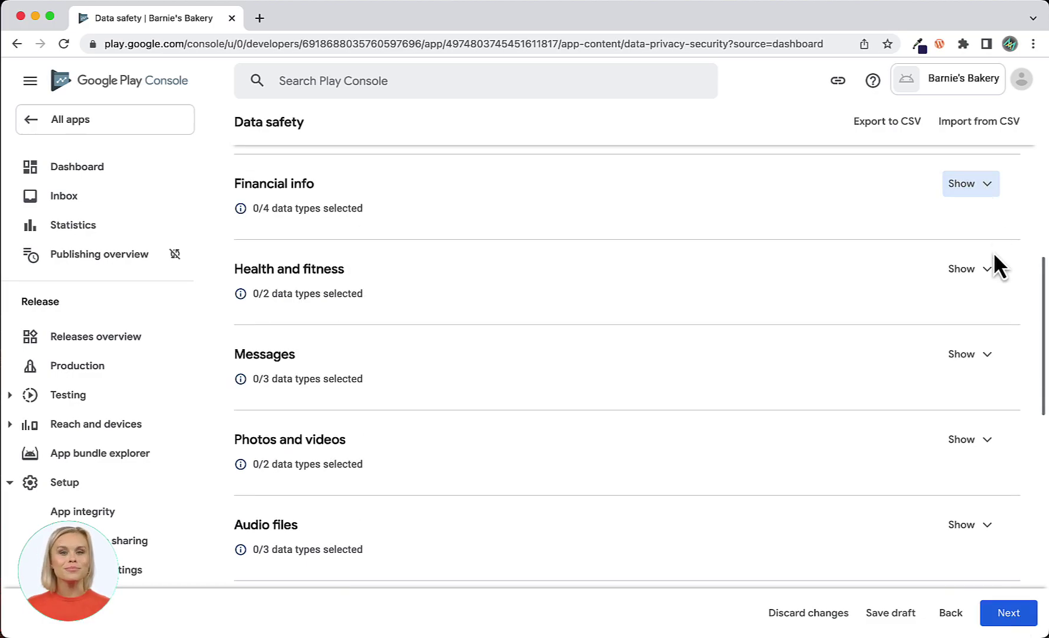
click(986, 272)
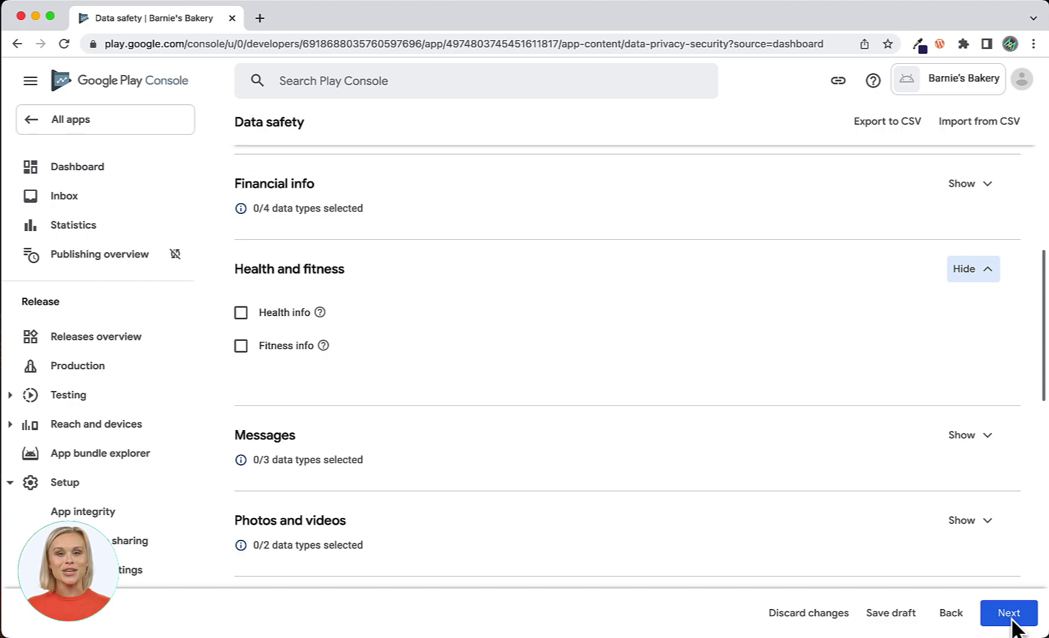
click(986, 271)
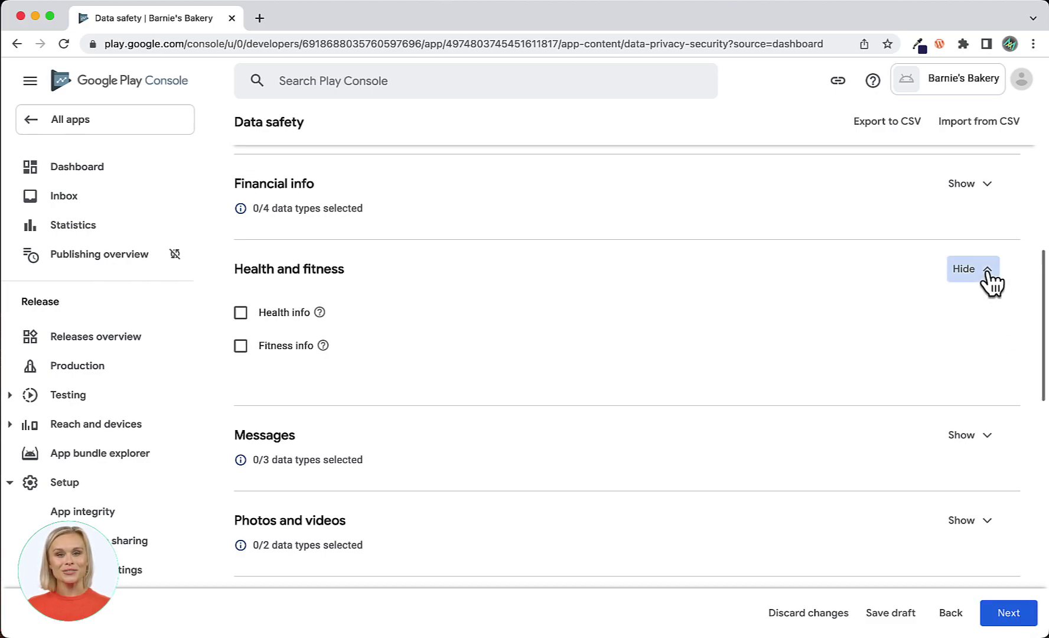
click(986, 355)
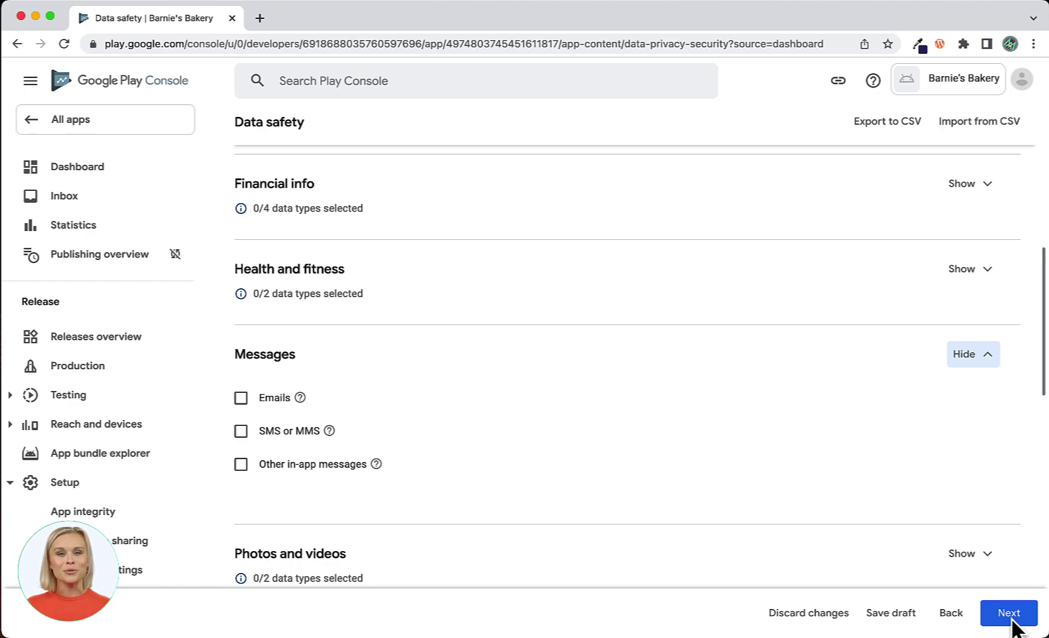
click(987, 354)
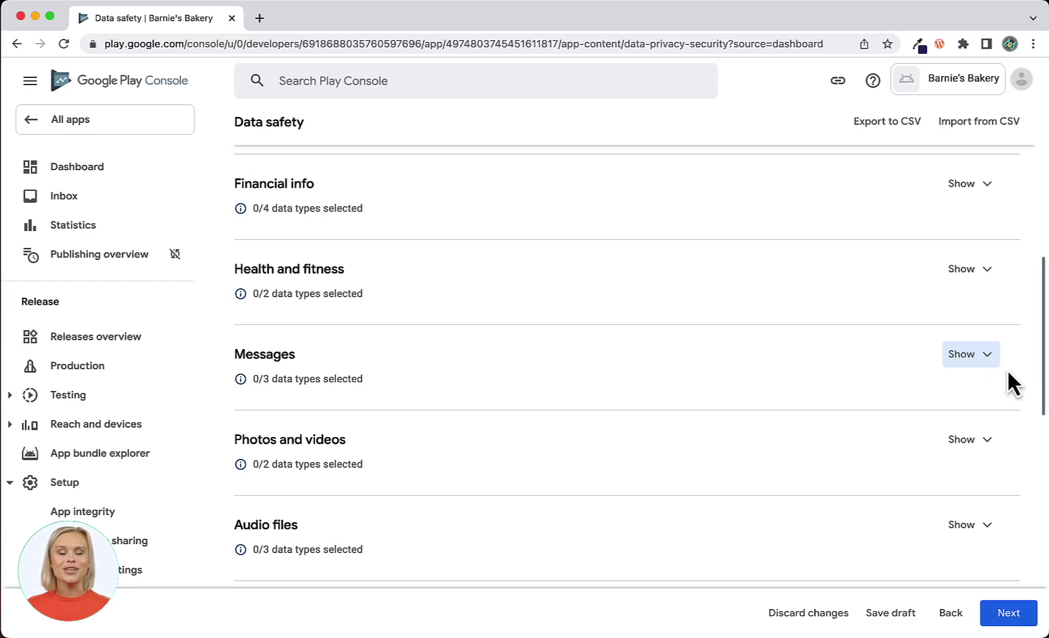
Review Photos and videos and Audio files, leaving all their types unselected.
scroll(1010, 392, down, 4)
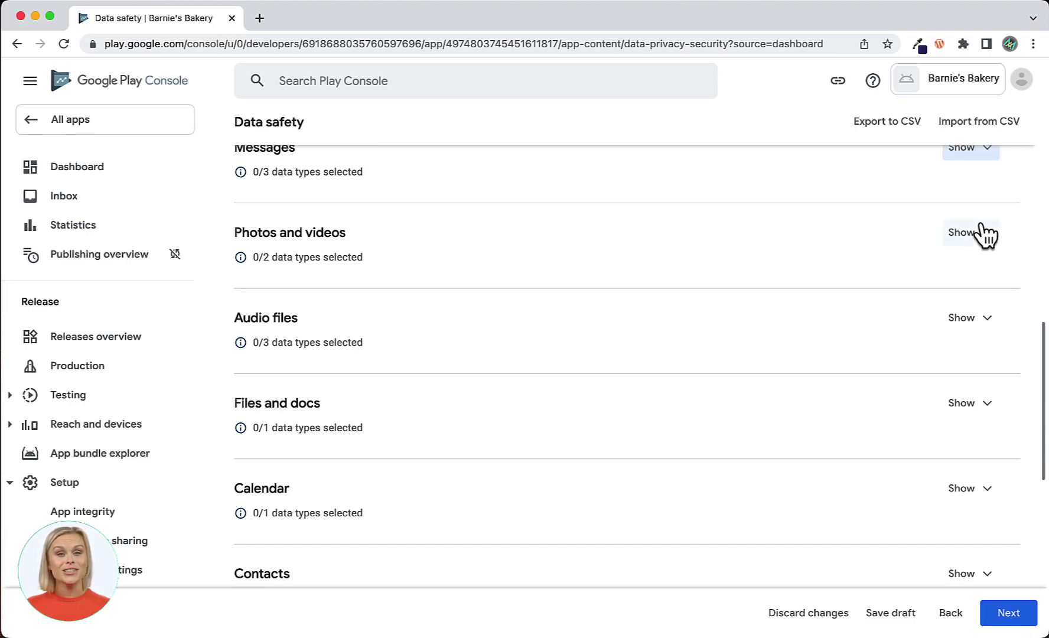
click(986, 235)
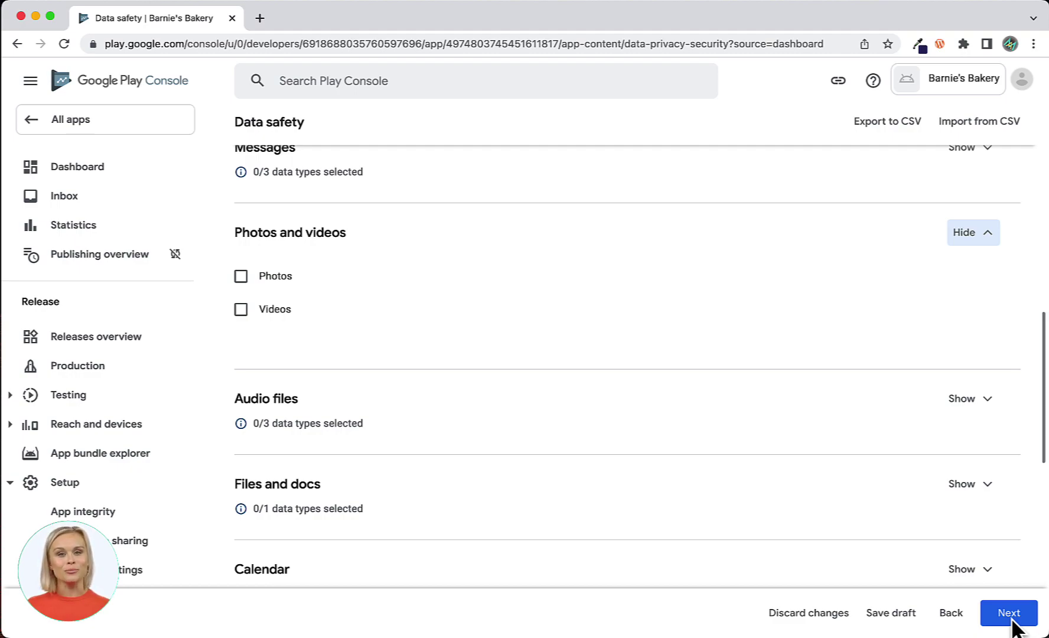
click(985, 236)
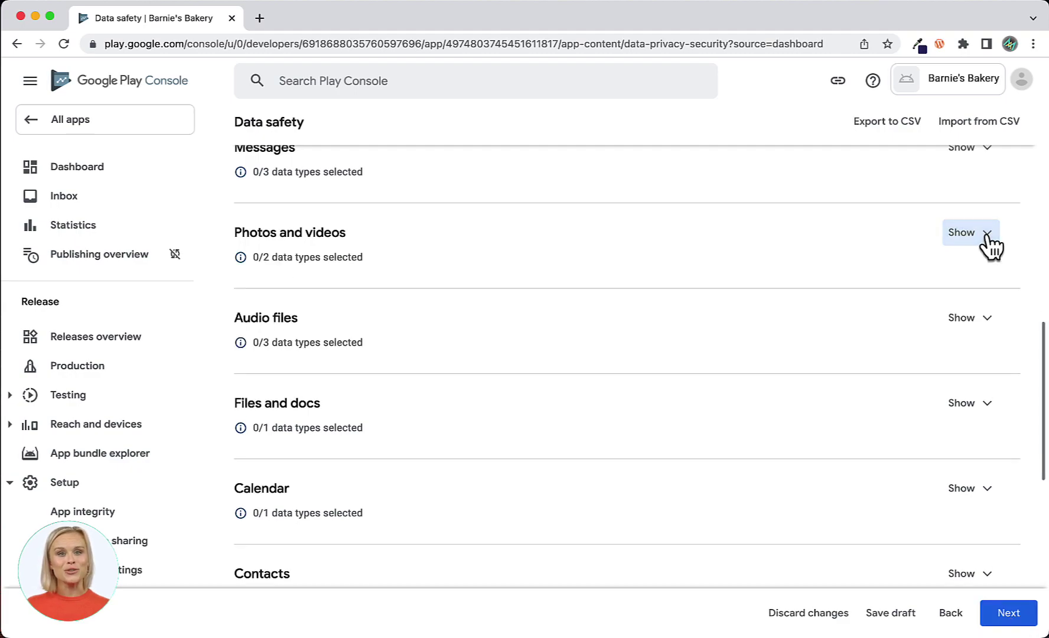
click(987, 324)
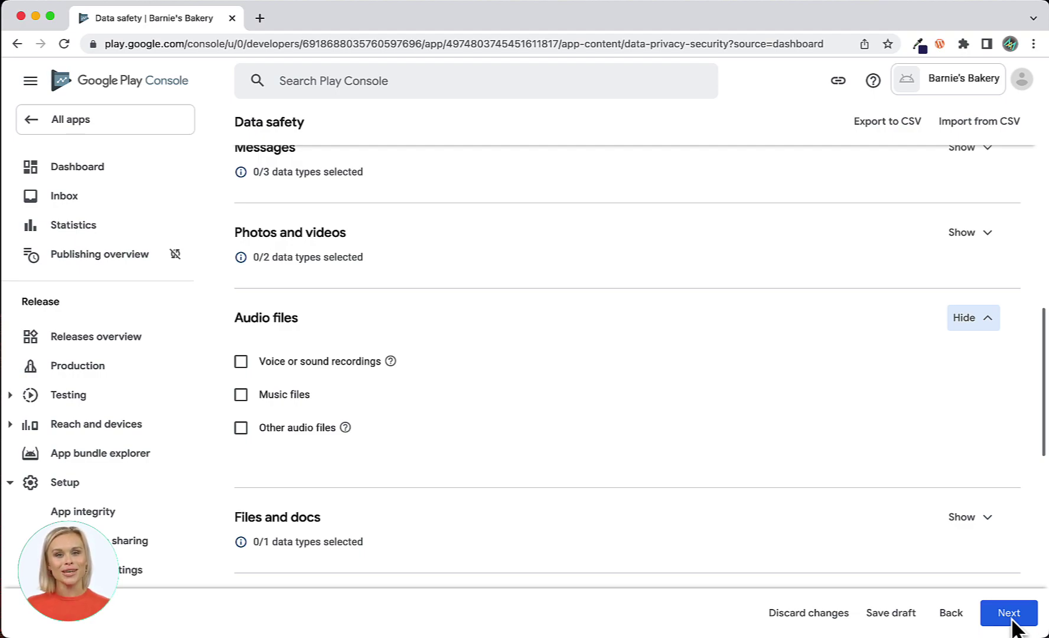
click(980, 319)
scroll(986, 342, down, 3)
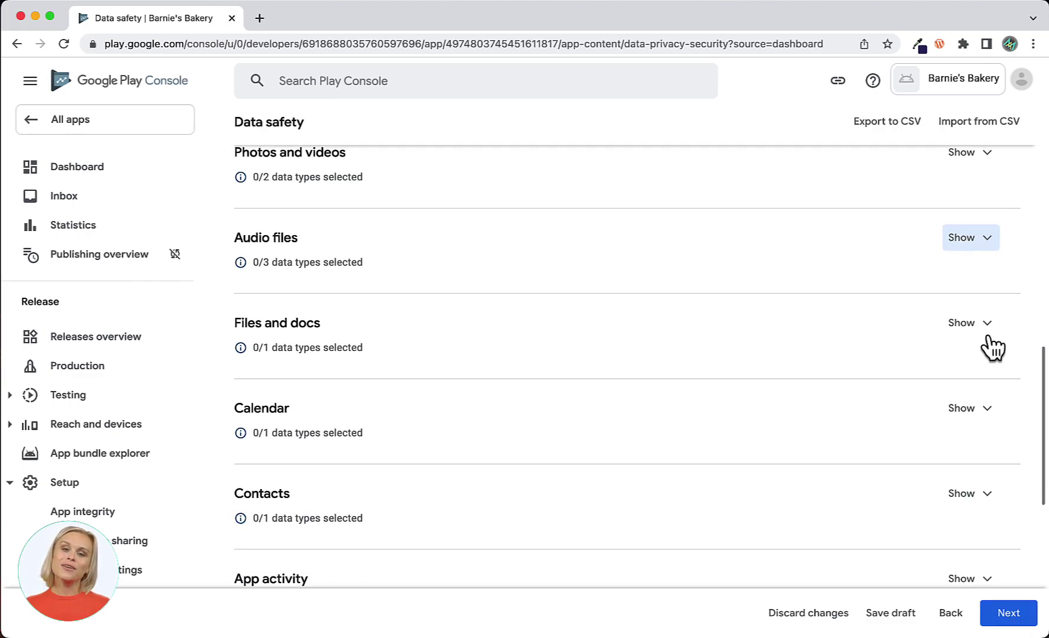
Check Files and docs, Calendar and Contacts without ticking anything, and expand App activity's five types.
click(987, 301)
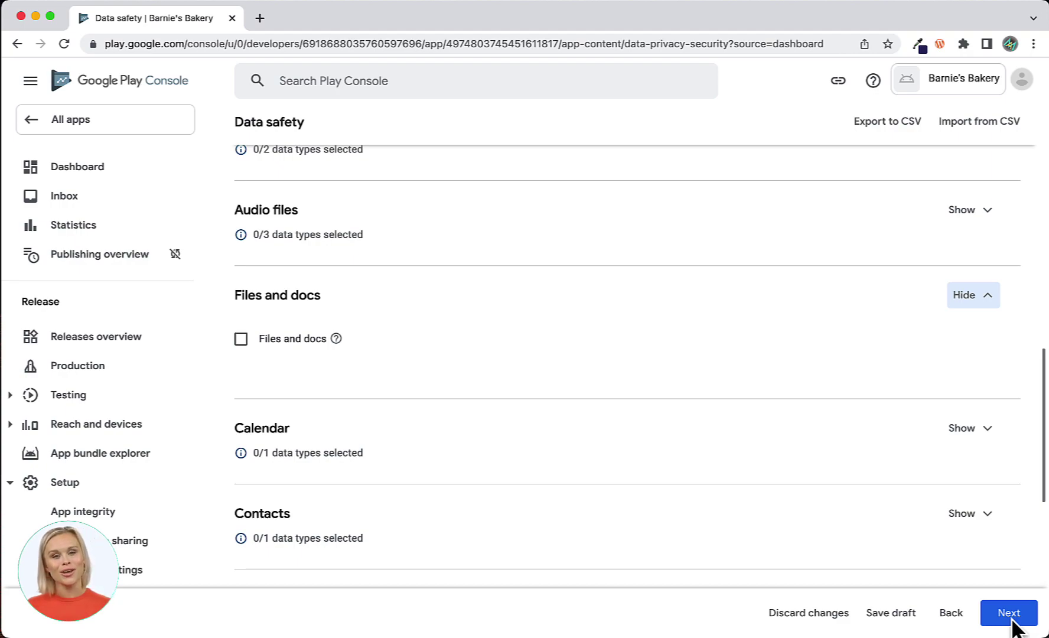
click(987, 301)
click(988, 383)
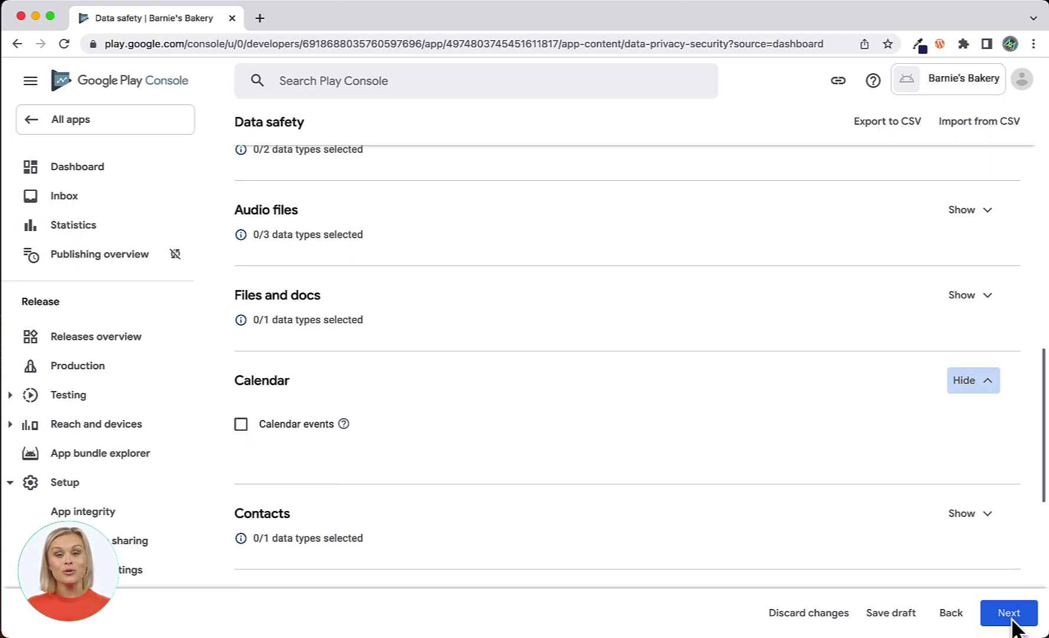
click(987, 380)
scroll(994, 433, down, 5)
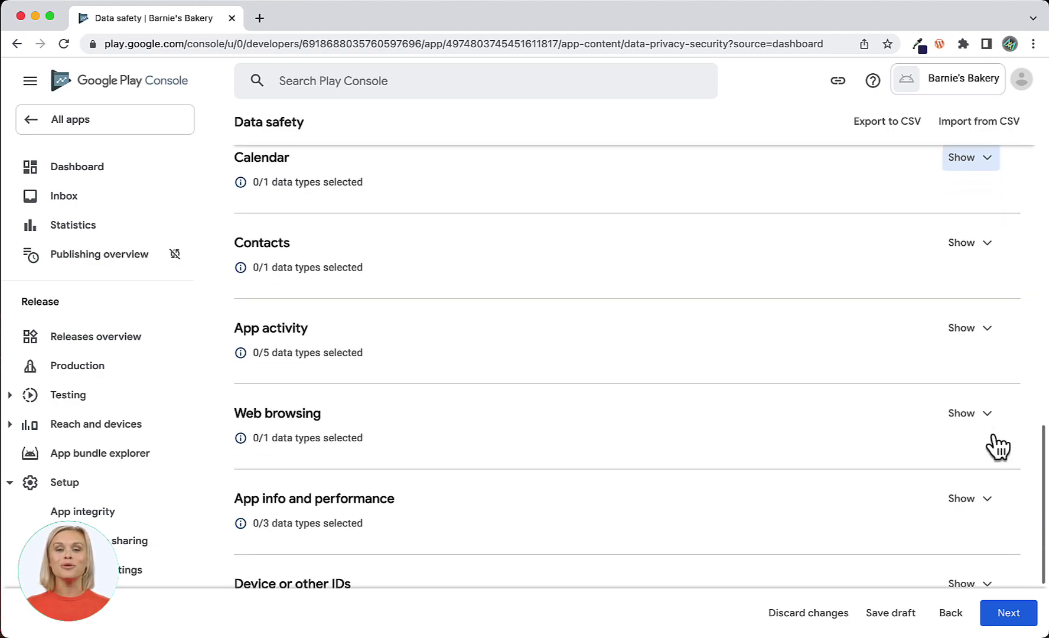
click(986, 240)
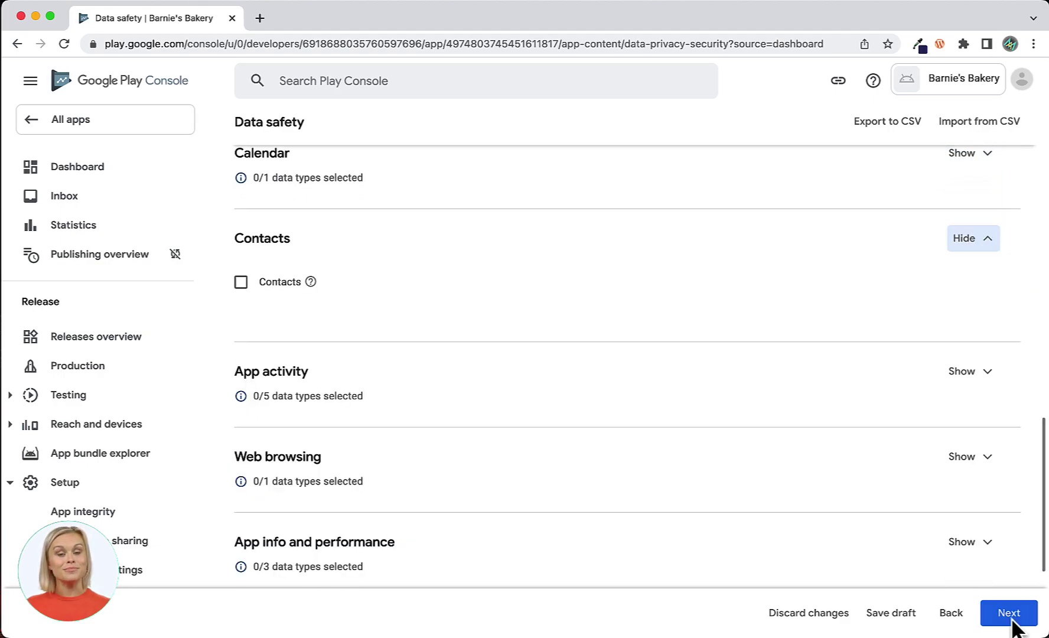
click(986, 240)
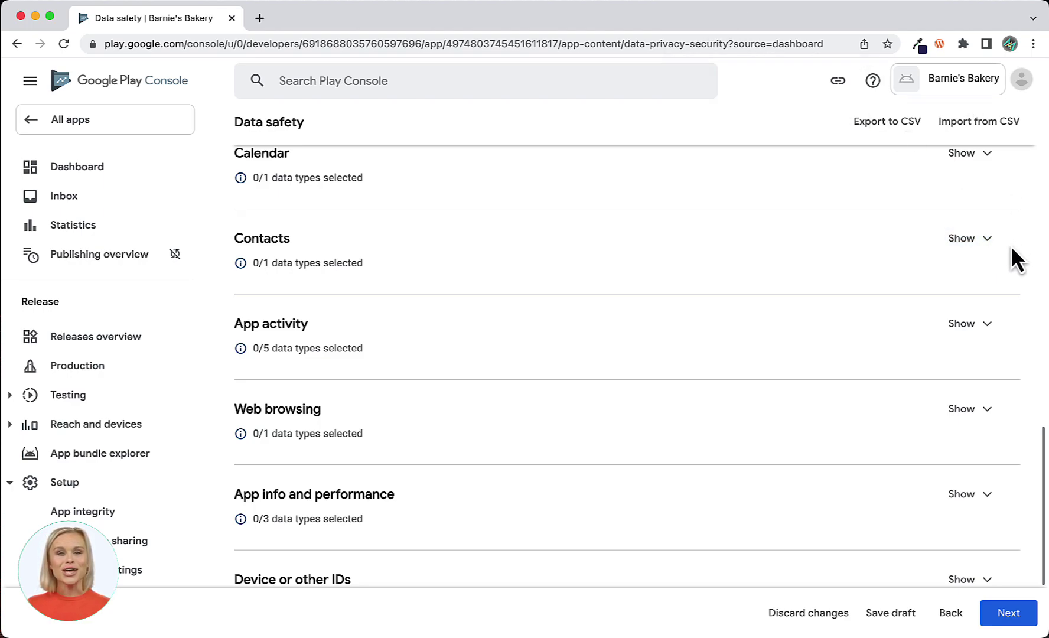
click(985, 323)
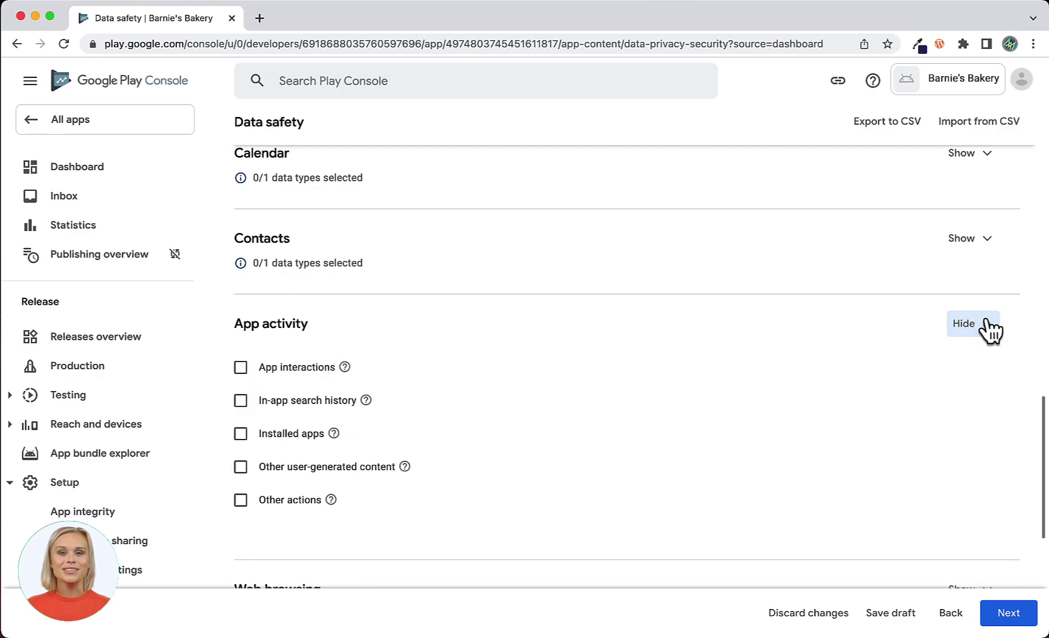
Tick App interactions and Other actions under App activity.
scroll(1000, 378, down, 3)
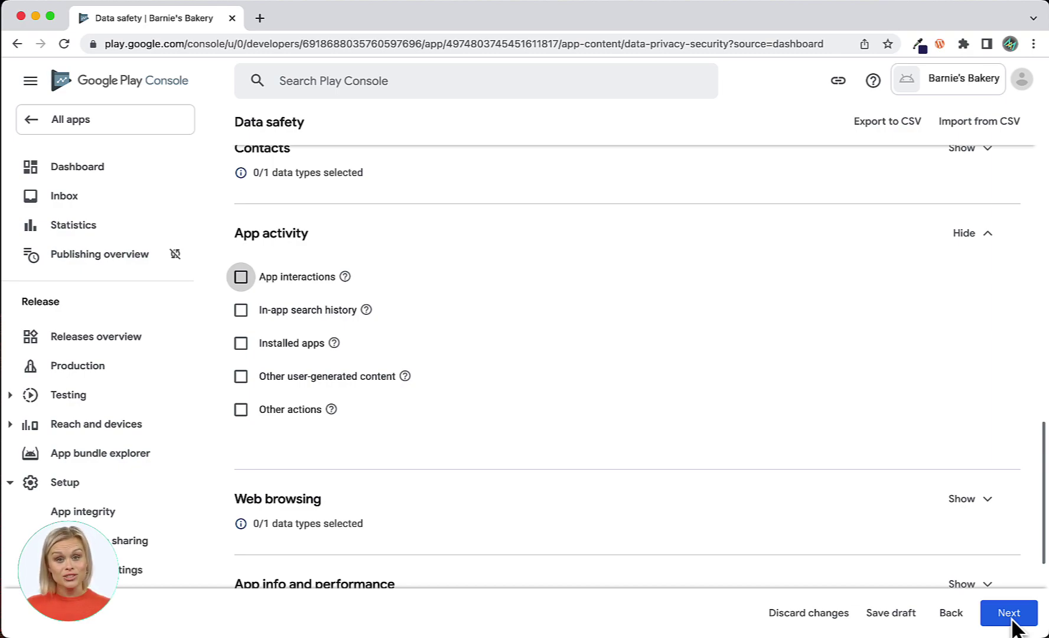
click(241, 277)
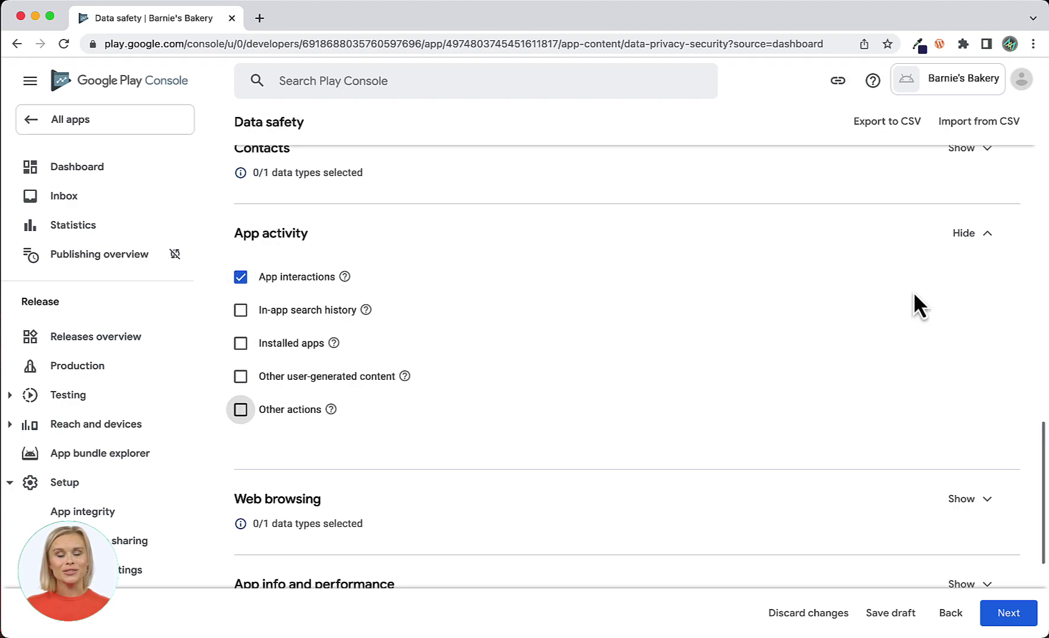
key(space)
click(989, 235)
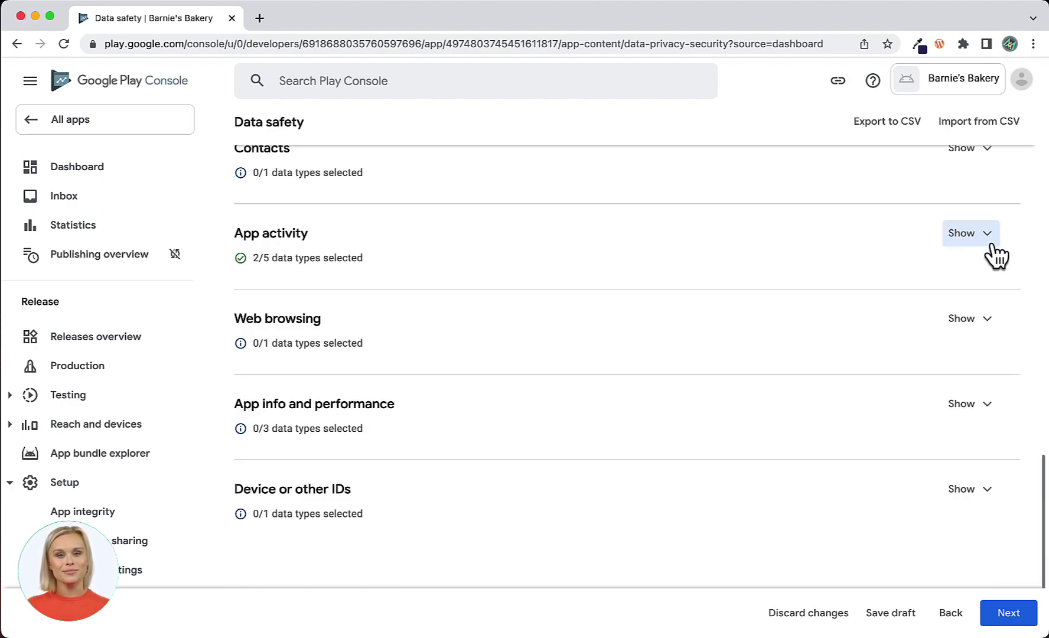
Tick Crash logs under App info and performance and Device or other IDs, then continue.
click(986, 320)
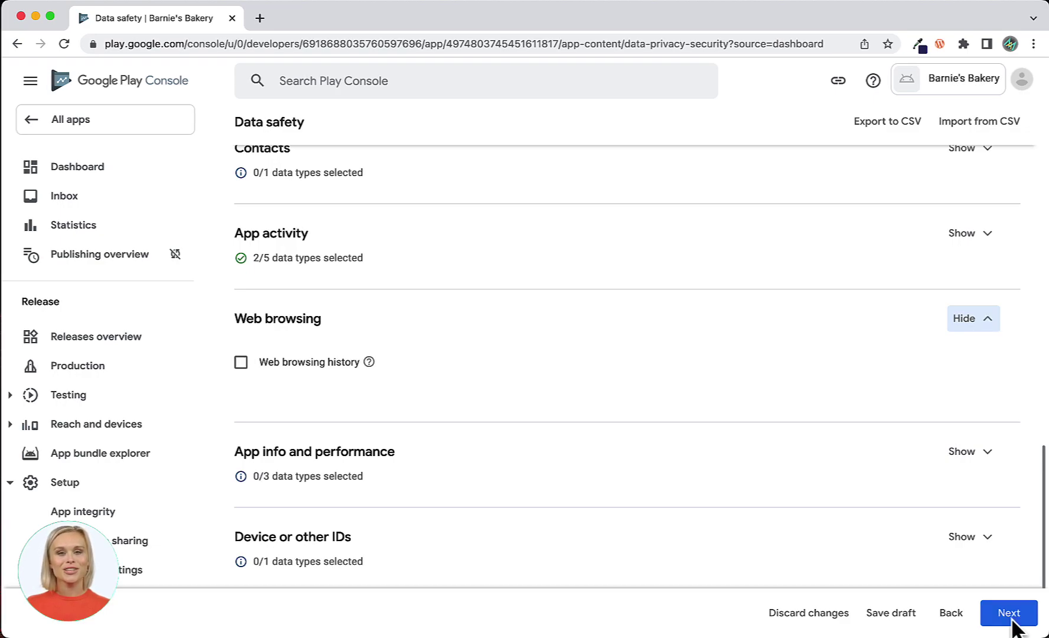
click(986, 319)
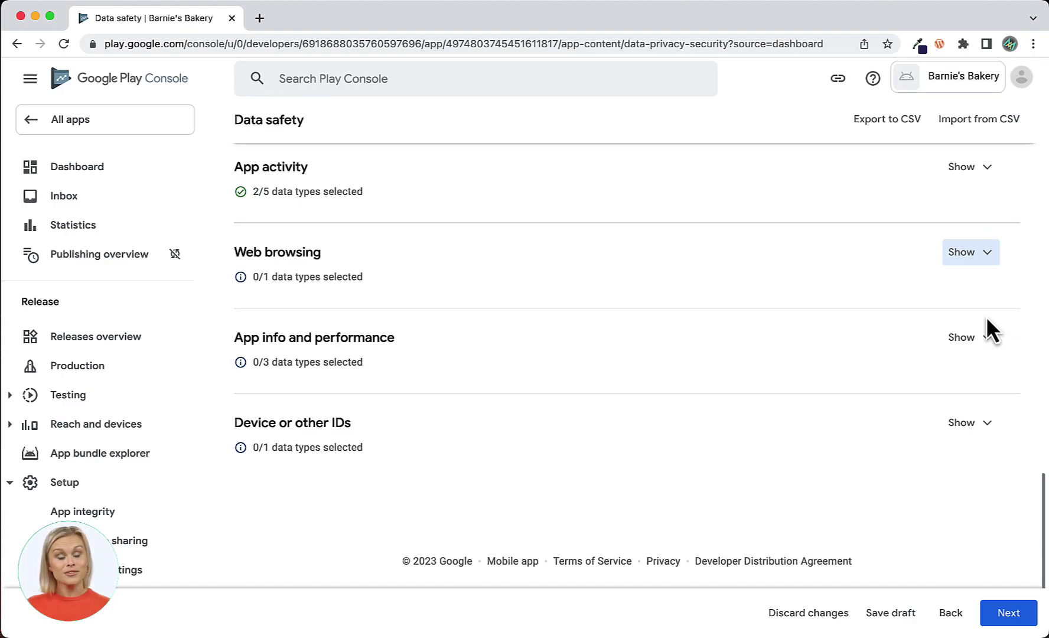
click(983, 342)
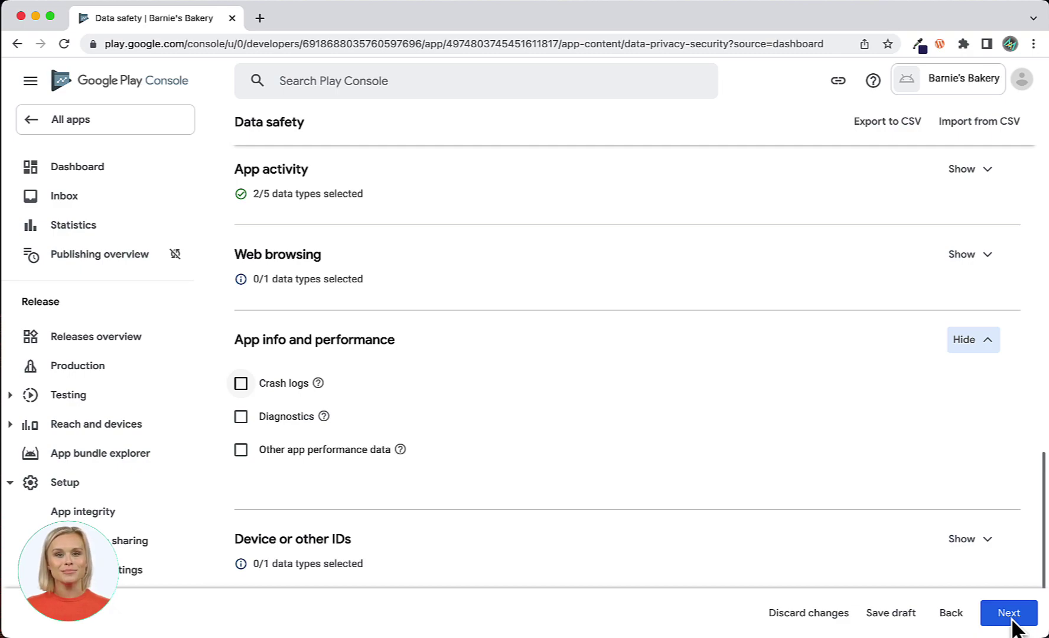
click(241, 384)
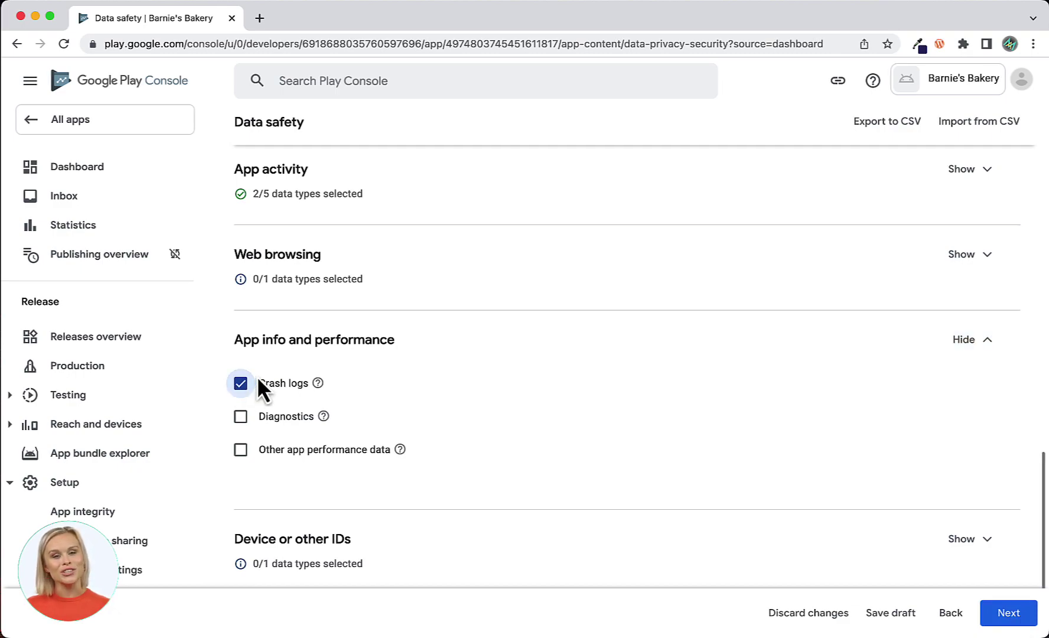
click(989, 354)
click(985, 424)
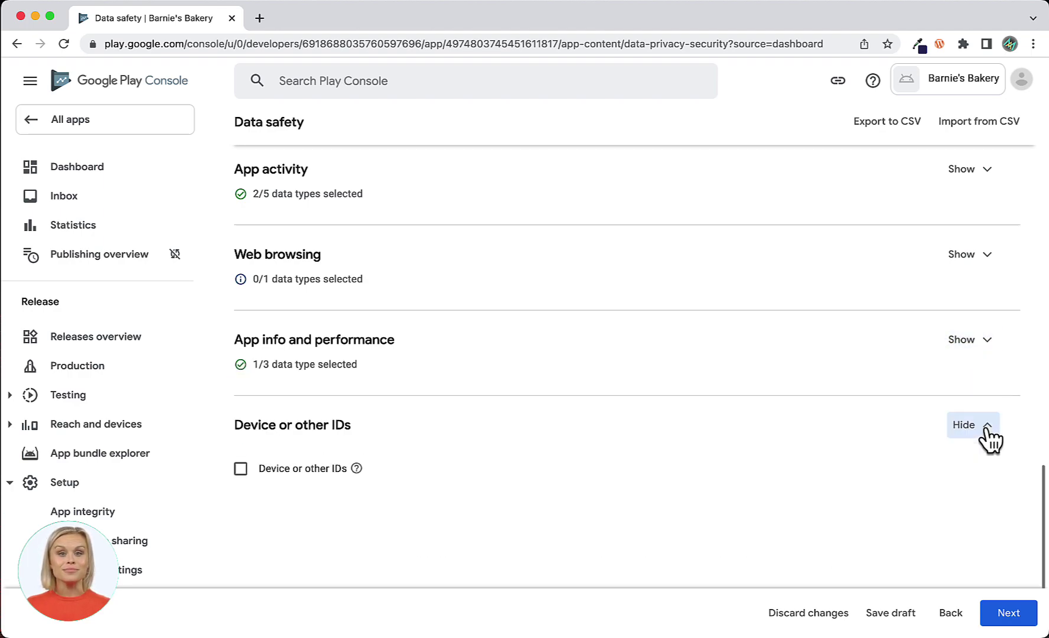
click(240, 468)
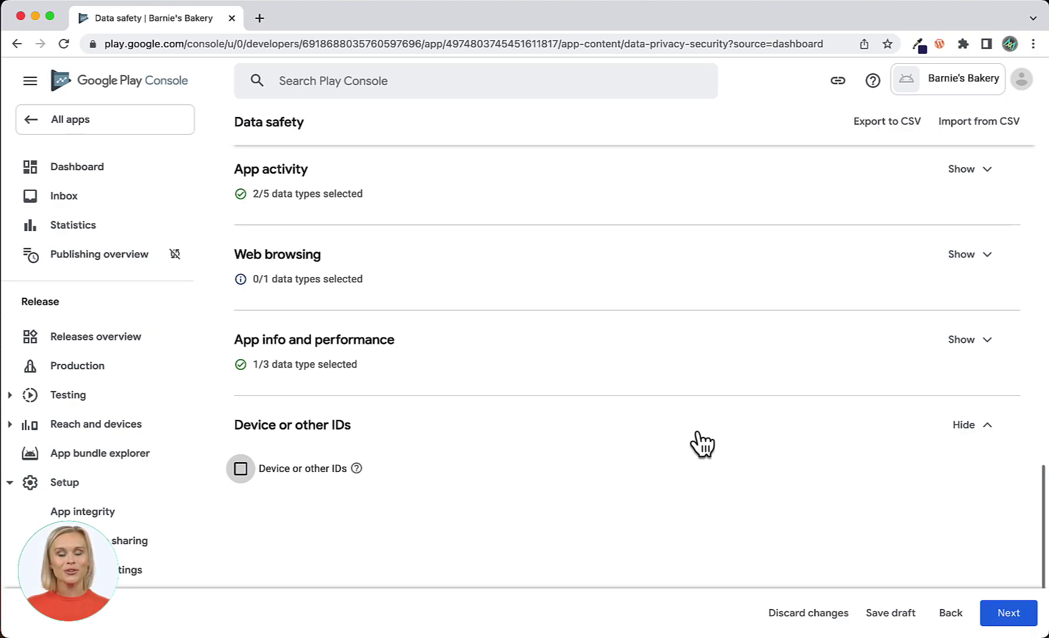
key(space)
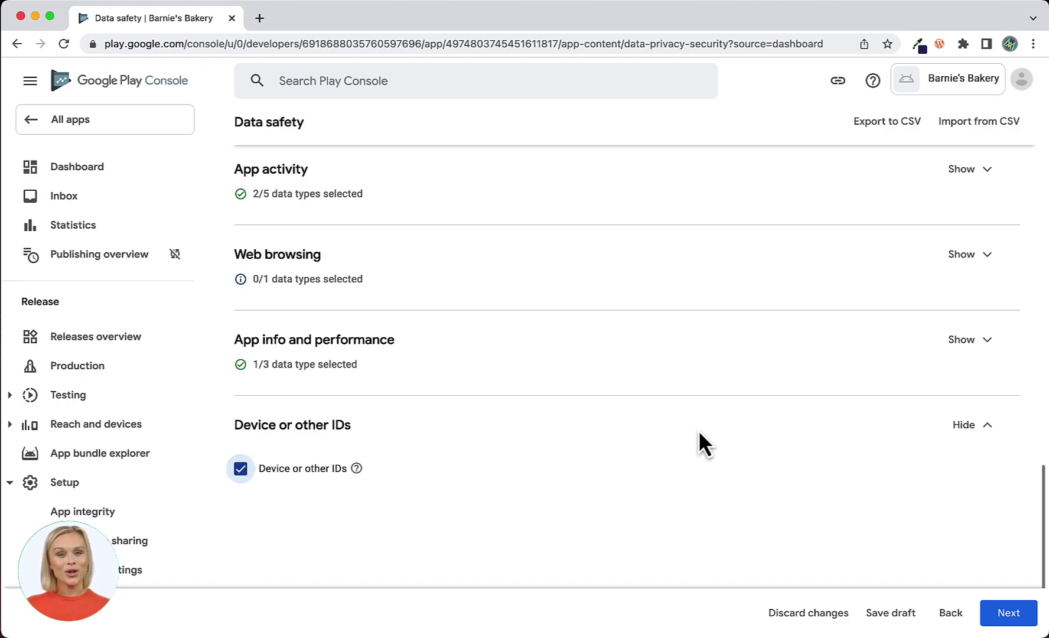
click(1007, 614)
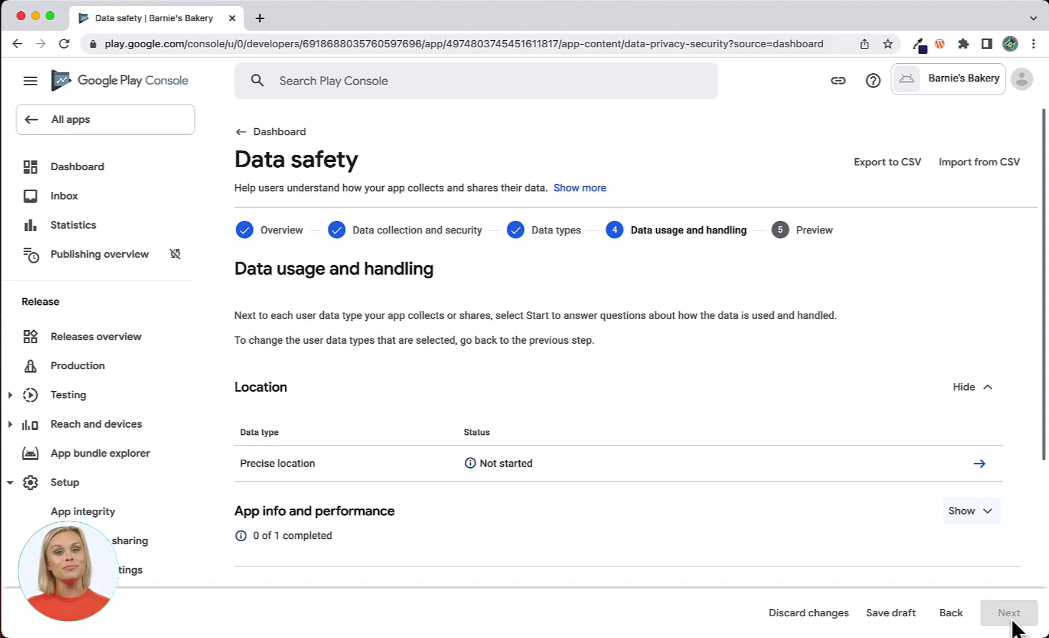
Declare Precise location collected, not ephemeral, user-optional, for App functionality and Analytics, and save.
click(979, 463)
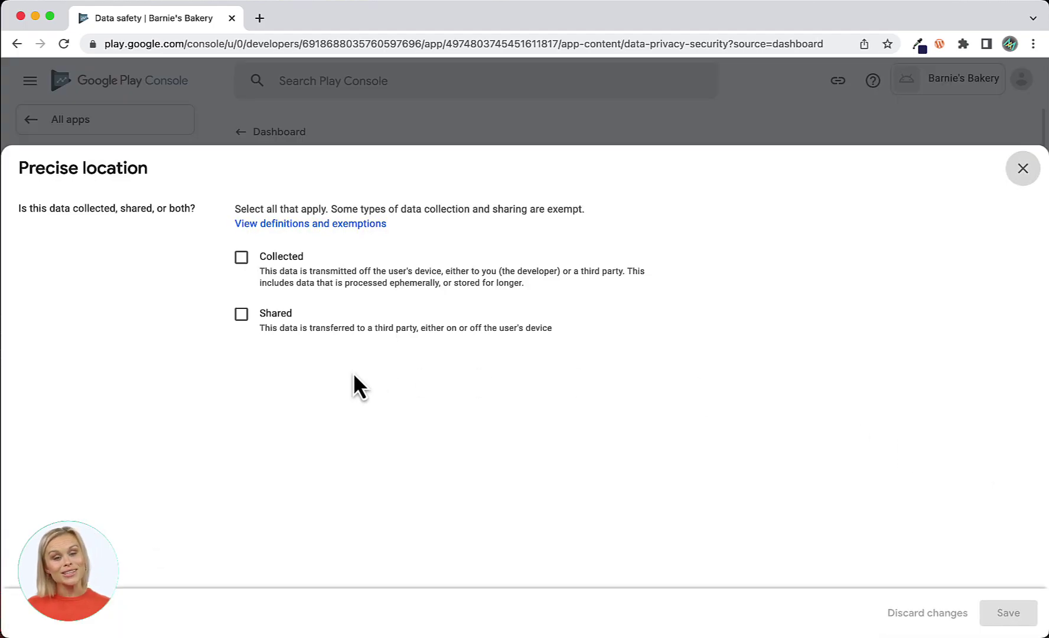
click(243, 259)
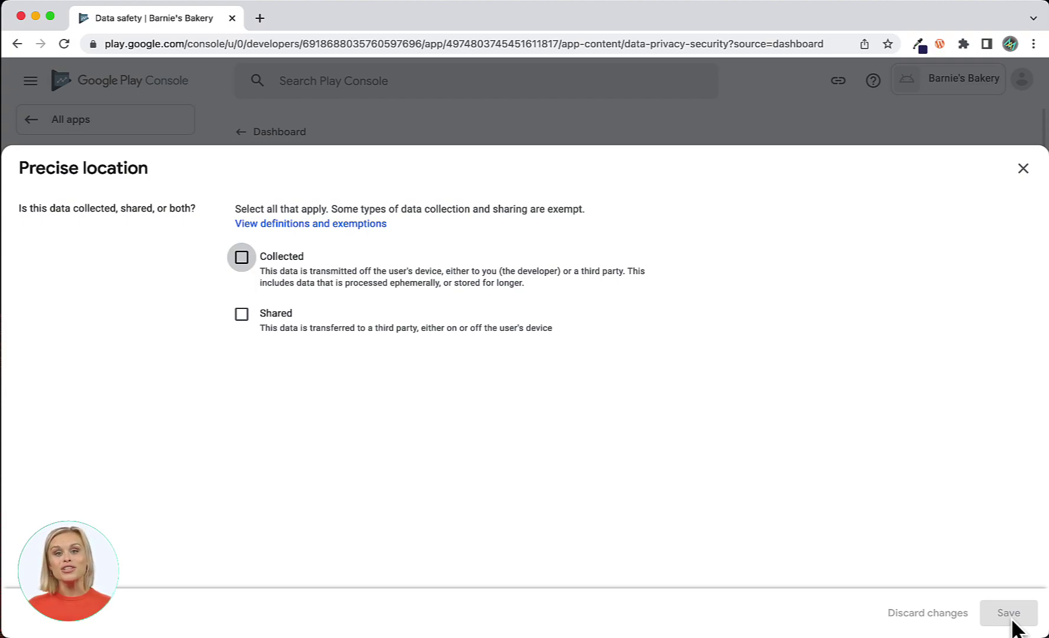
click(242, 258)
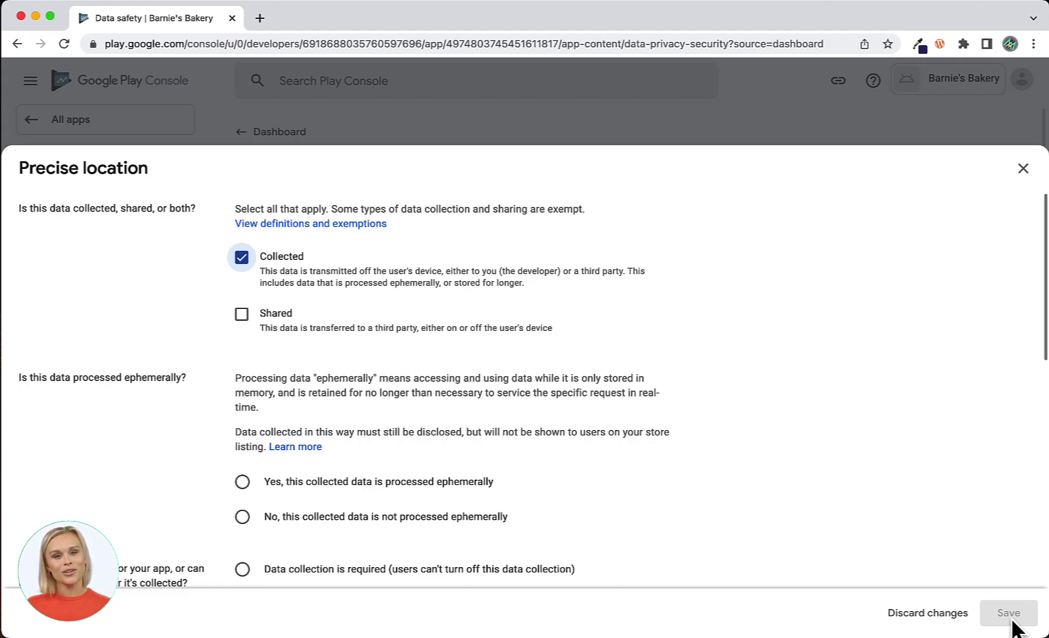
click(241, 516)
scroll(179, 512, down, 4)
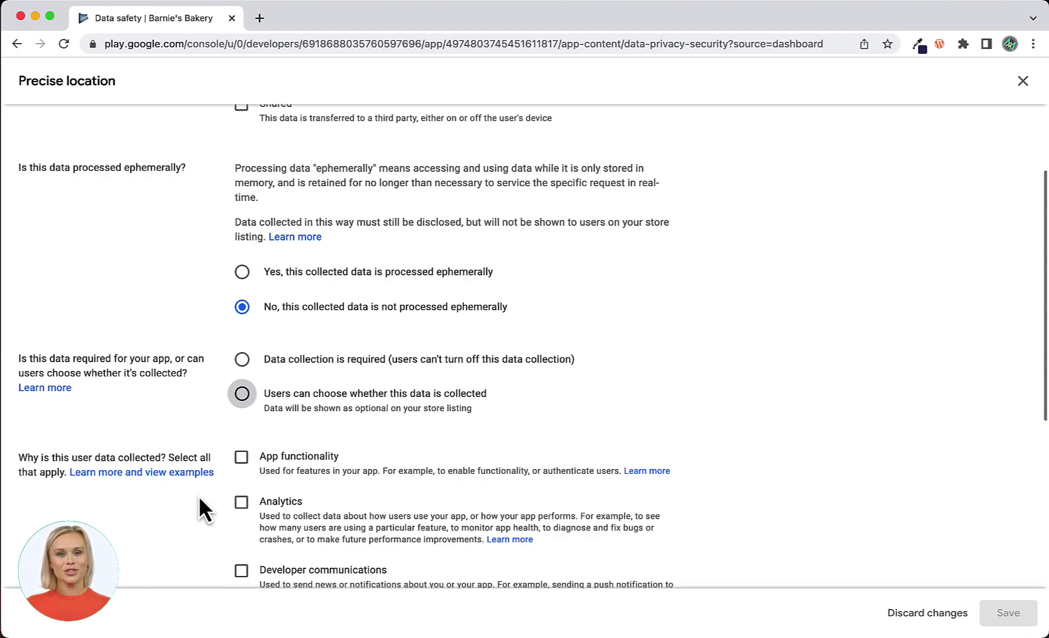
key(space)
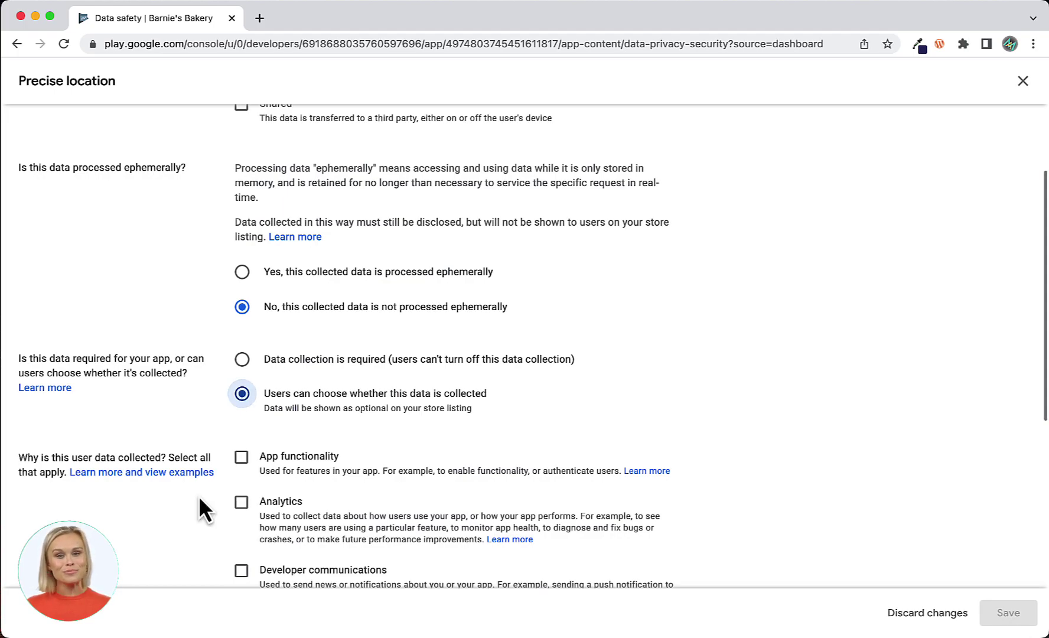
scroll(200, 499, down, 3)
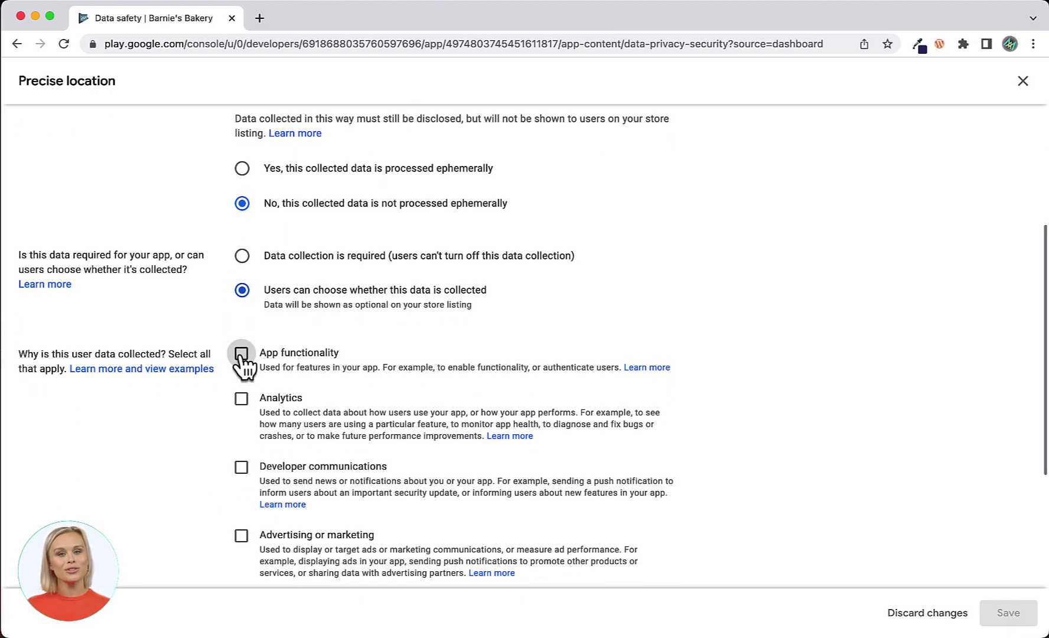
click(241, 354)
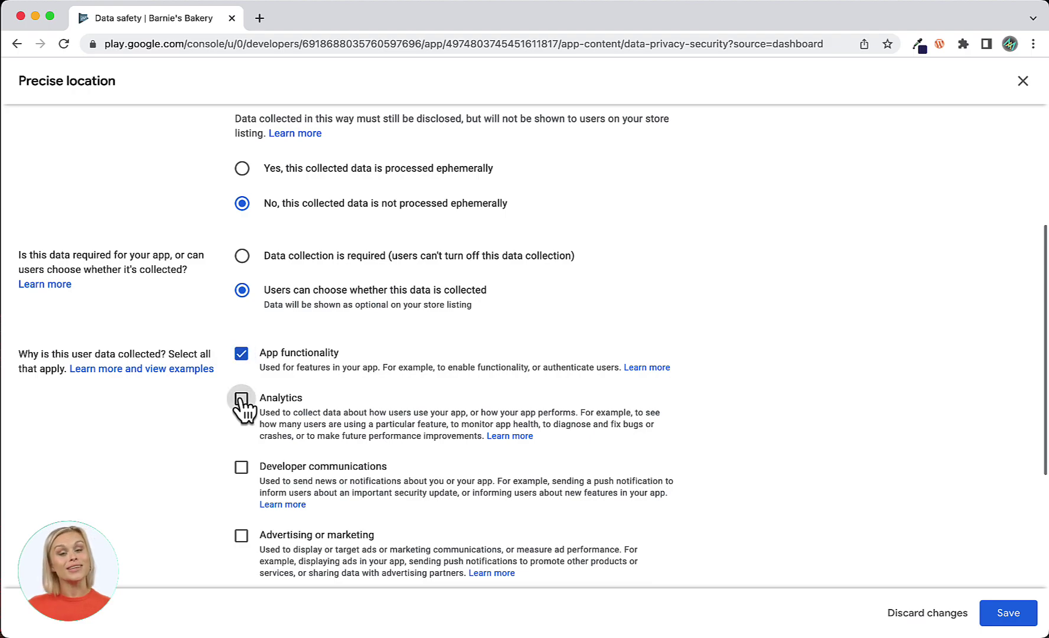
click(241, 399)
click(1007, 614)
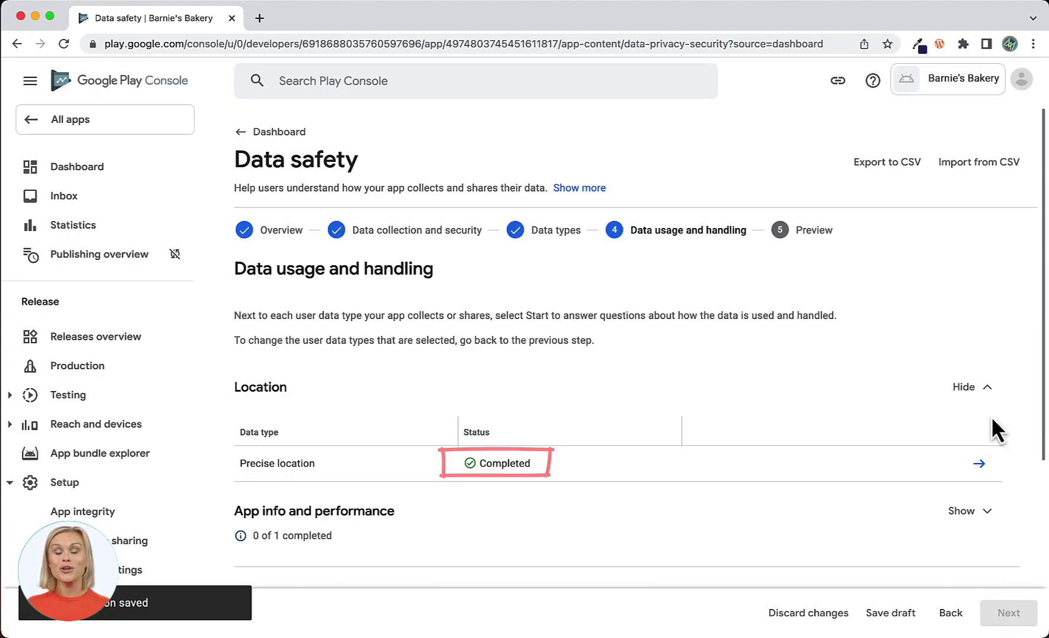
Open the Crash logs questions under App info and performance and mark it collected.
scroll(992, 418, down, 5)
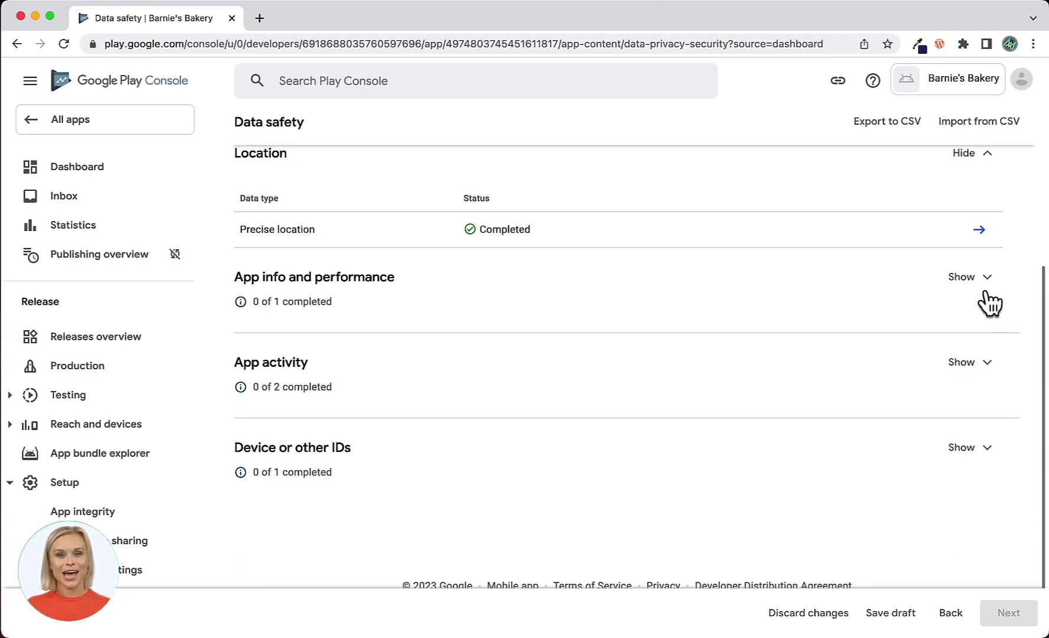
click(986, 276)
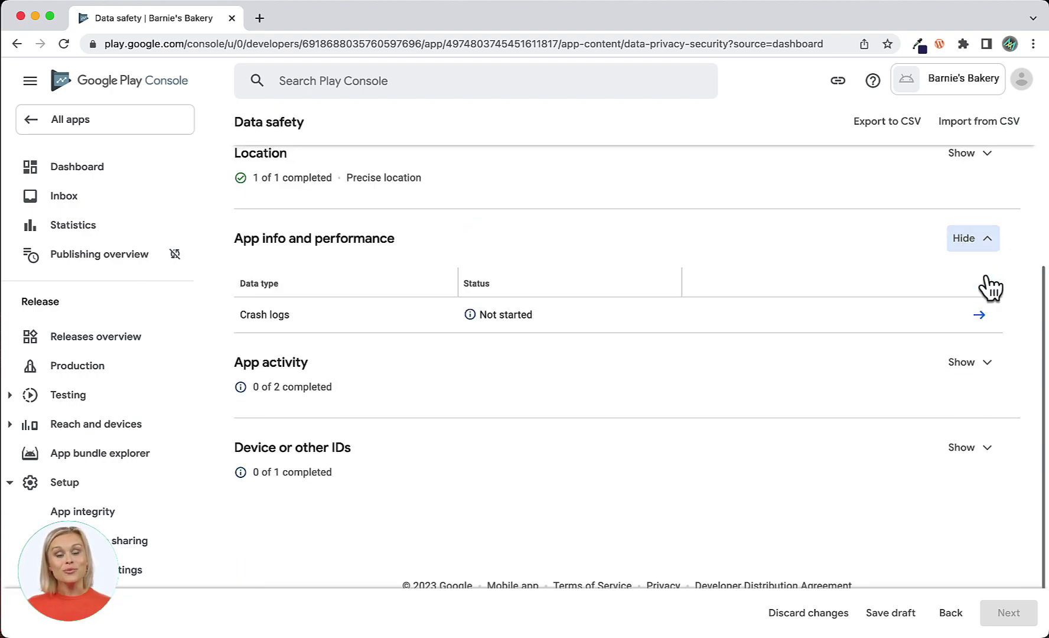
click(980, 315)
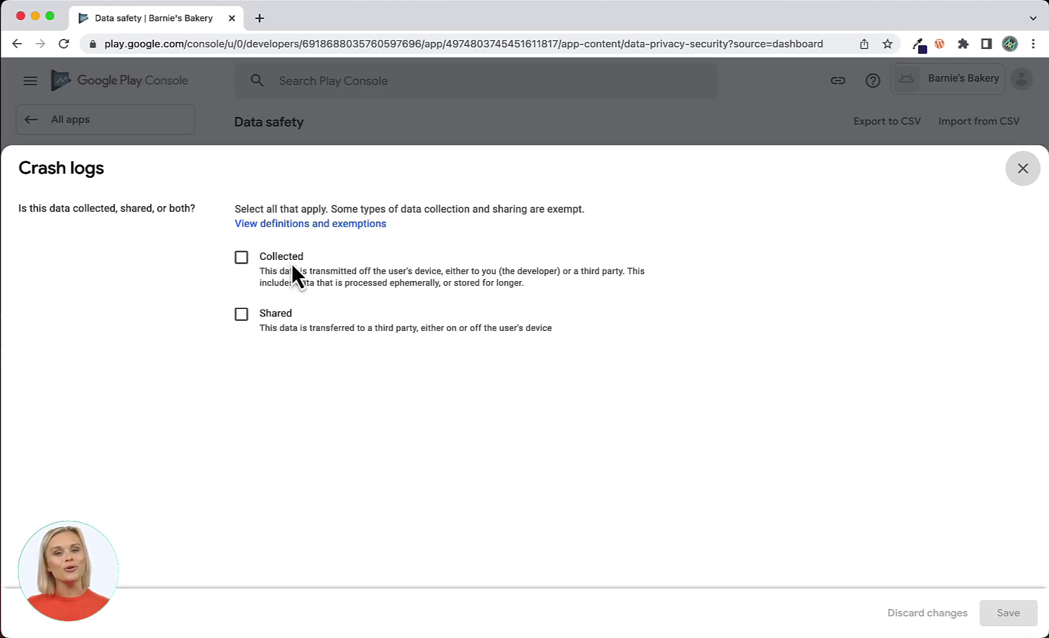
click(242, 257)
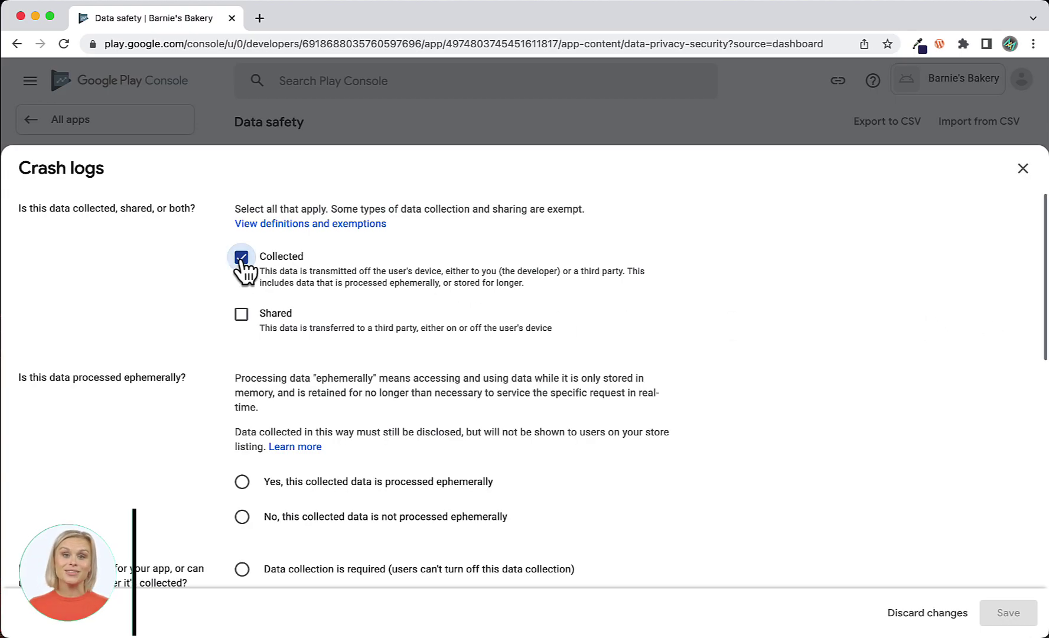
scroll(157, 454, down, 1)
scroll(156, 443, down, 4)
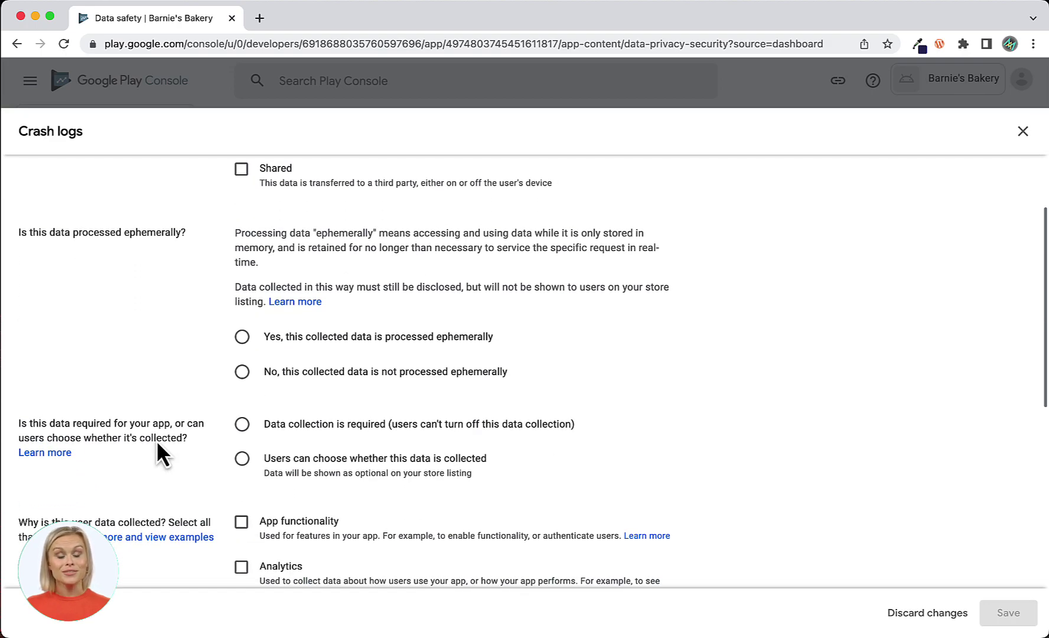
scroll(230, 387, down, 2)
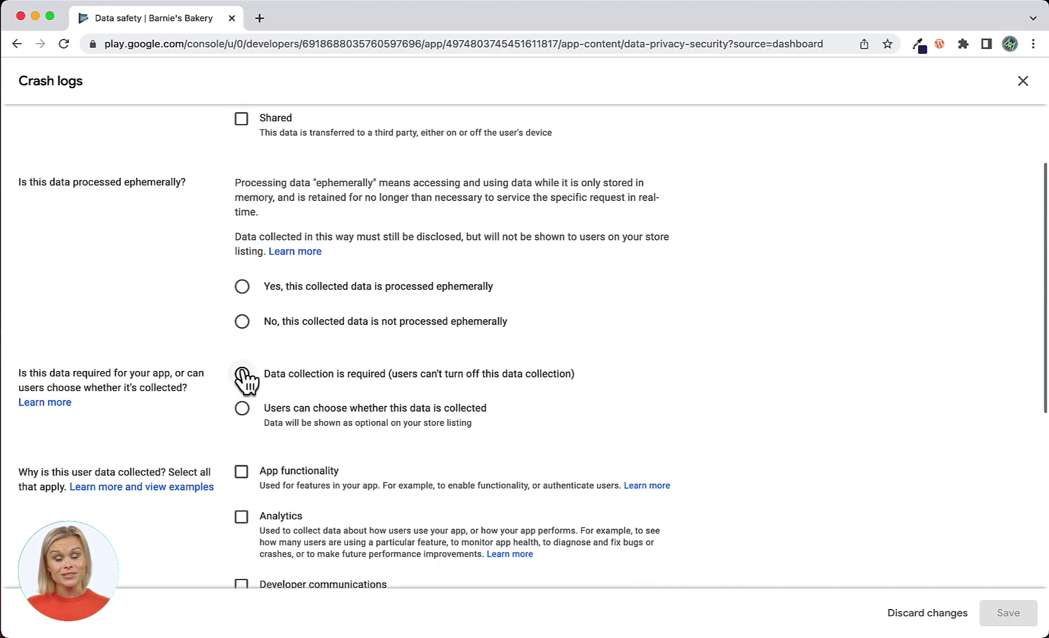
Set Crash logs as not ephemeral, required, for Analytics, save, and expand App activity.
click(242, 322)
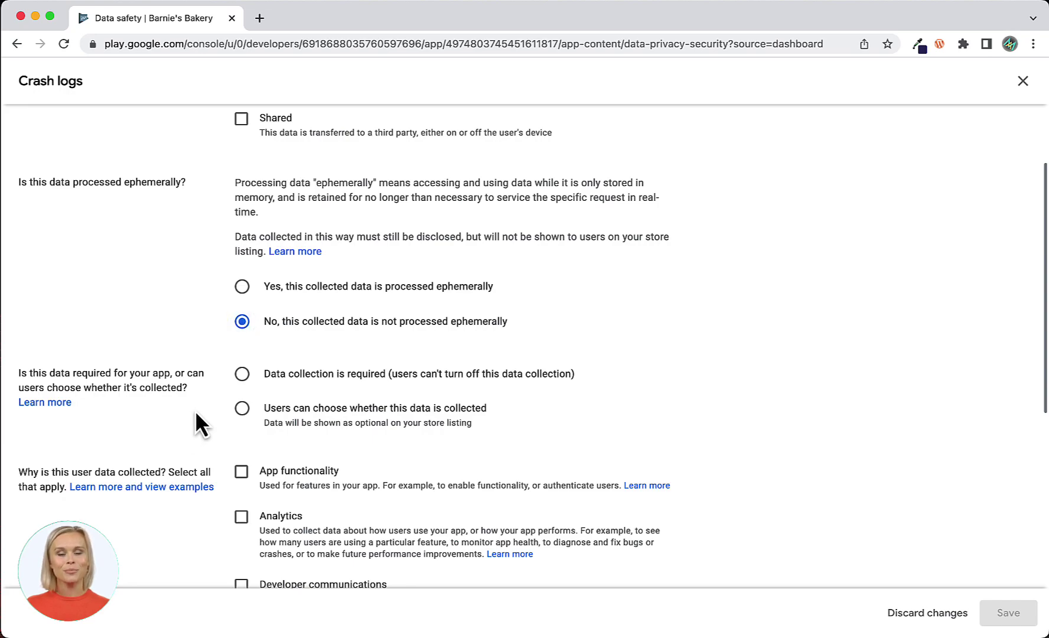
click(242, 373)
scroll(197, 520, down, 2)
scroll(197, 520, down, 1)
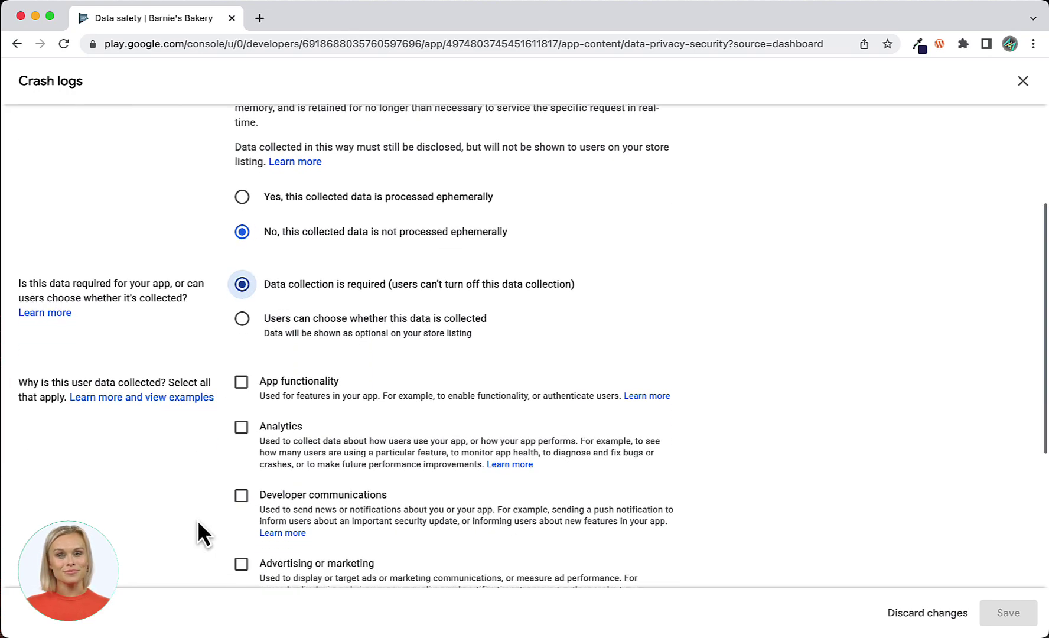
scroll(197, 520, down, 1)
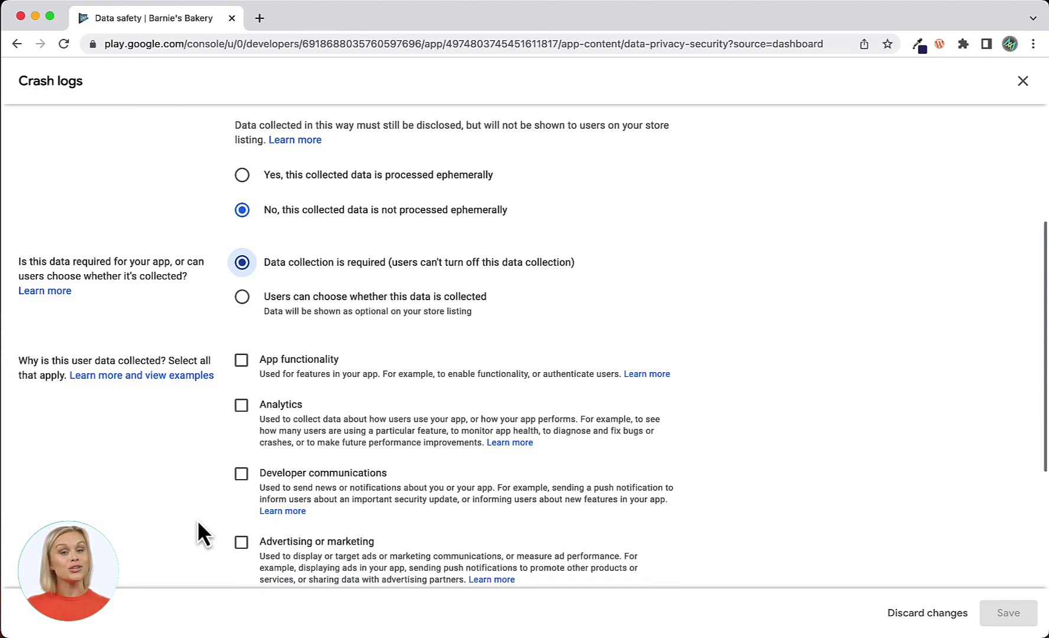
click(241, 406)
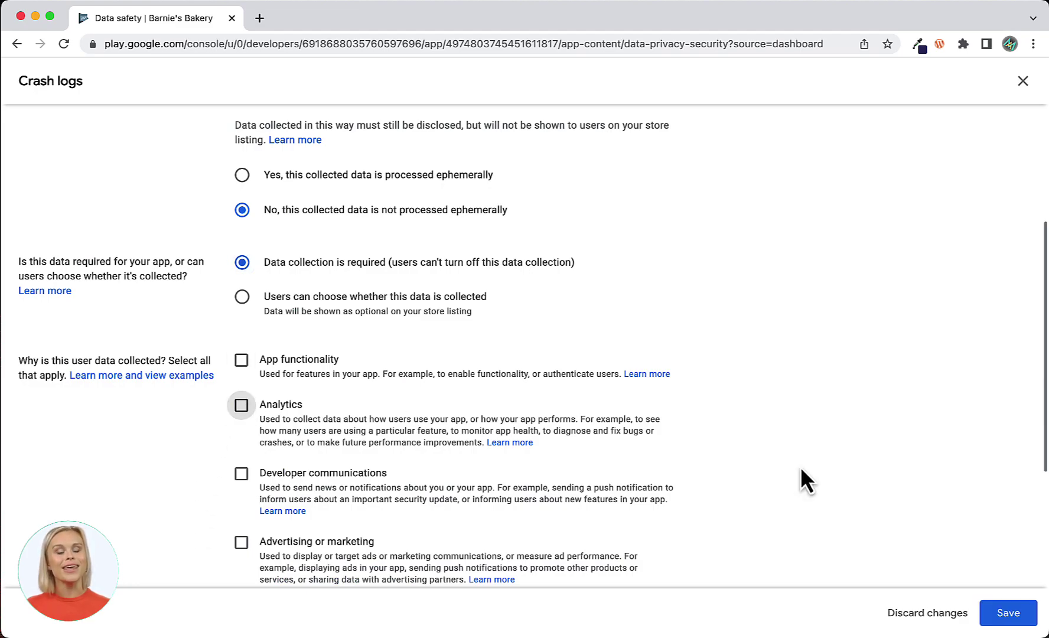
click(1007, 615)
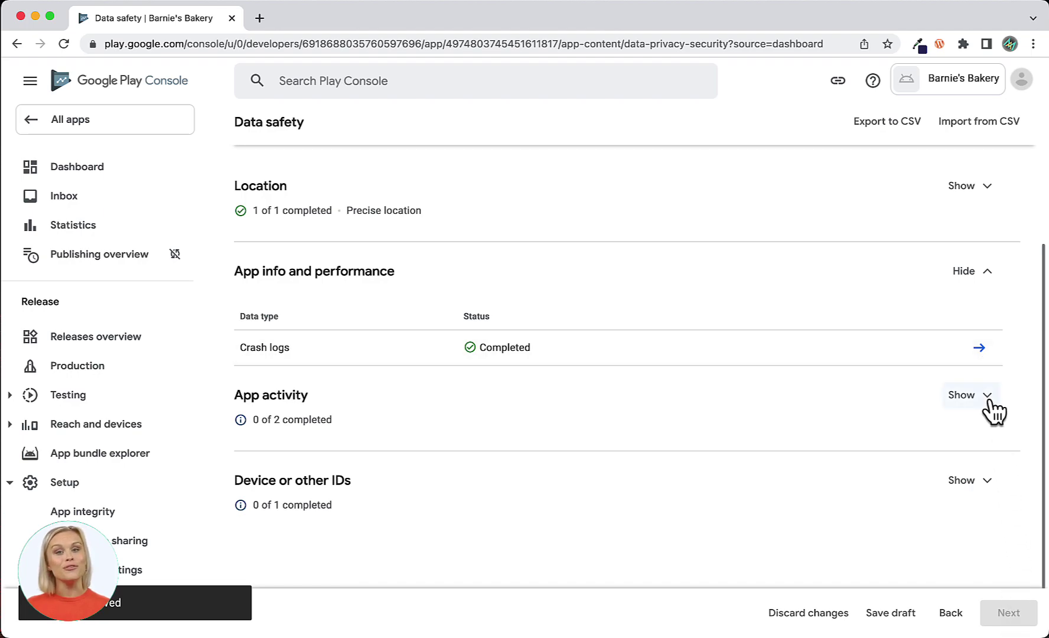
click(988, 276)
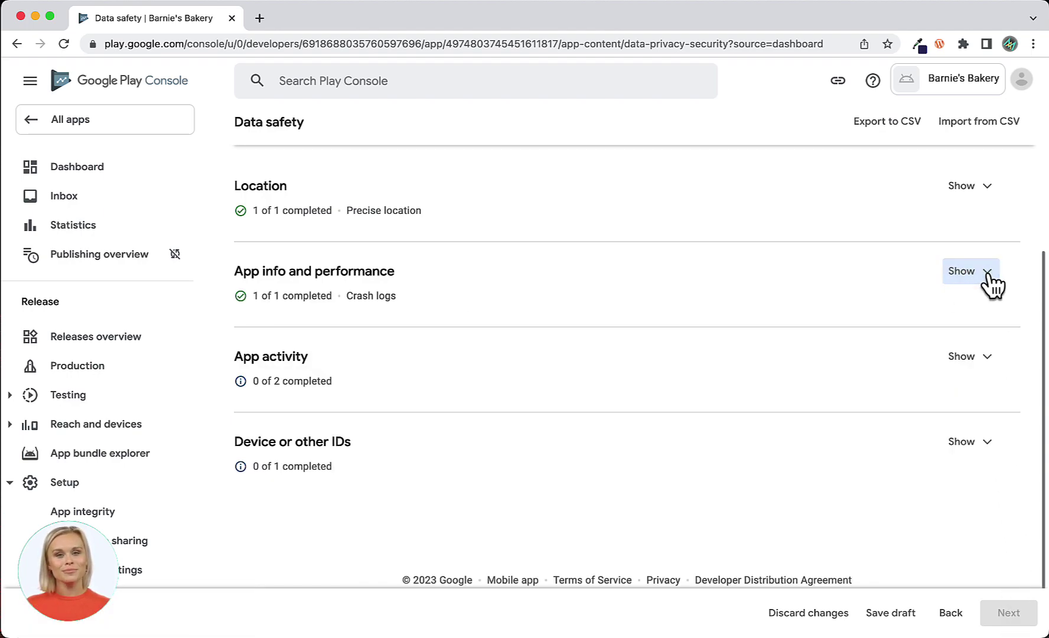
click(992, 359)
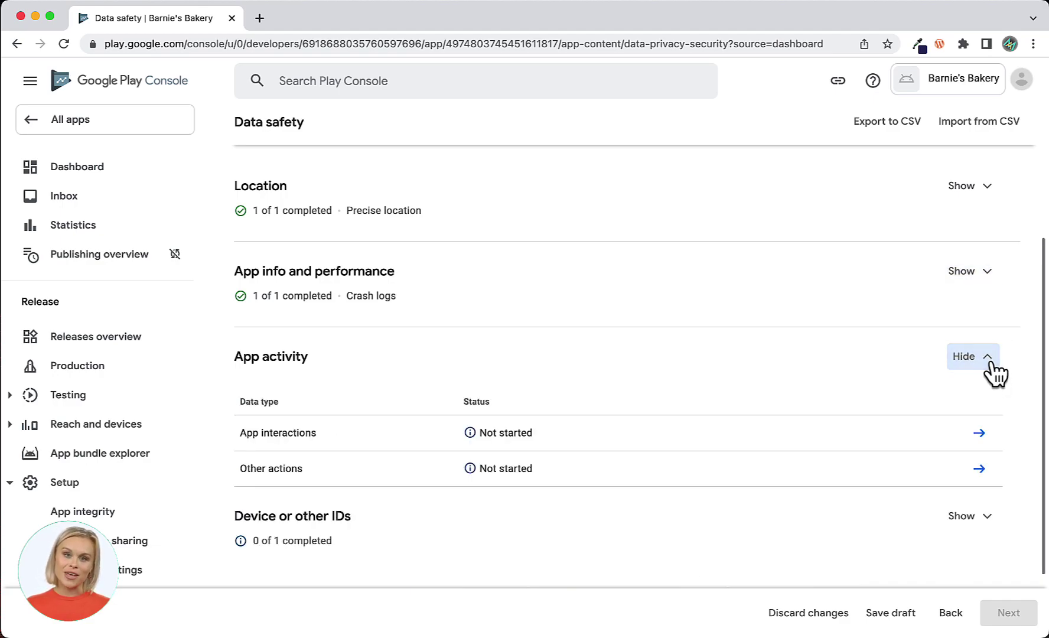
Declare App interactions collected, not ephemeral, required, used for Analytics, and save.
click(980, 433)
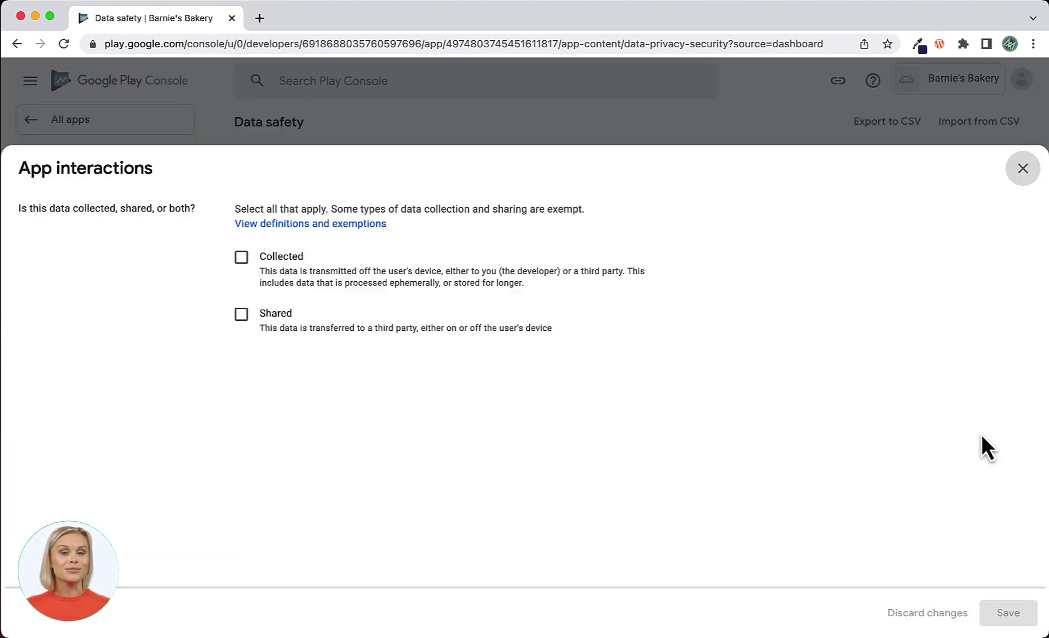
click(240, 258)
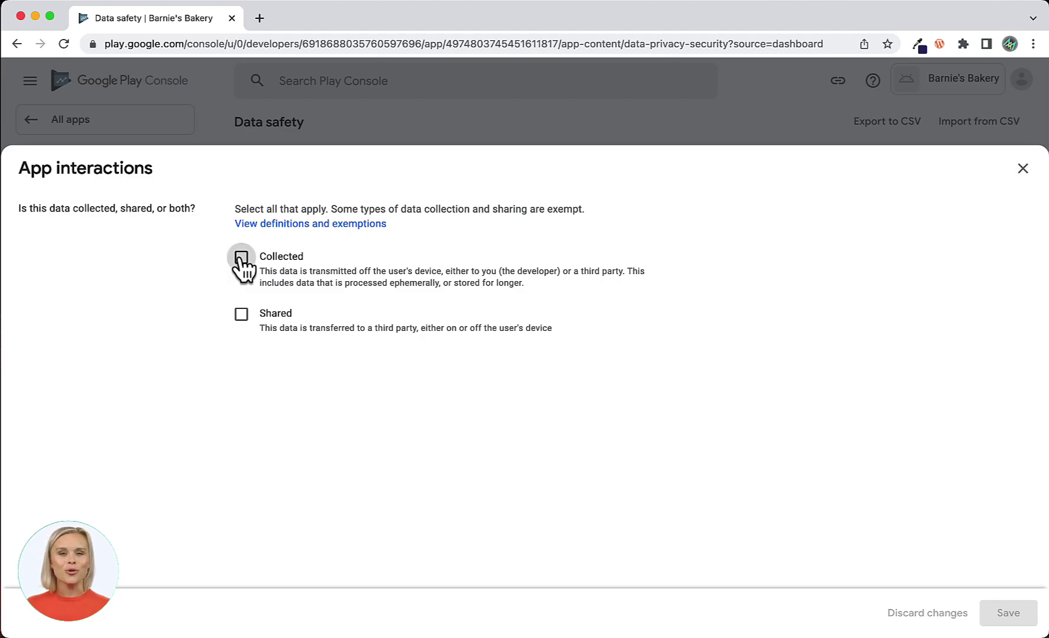
scroll(163, 413, down, 2)
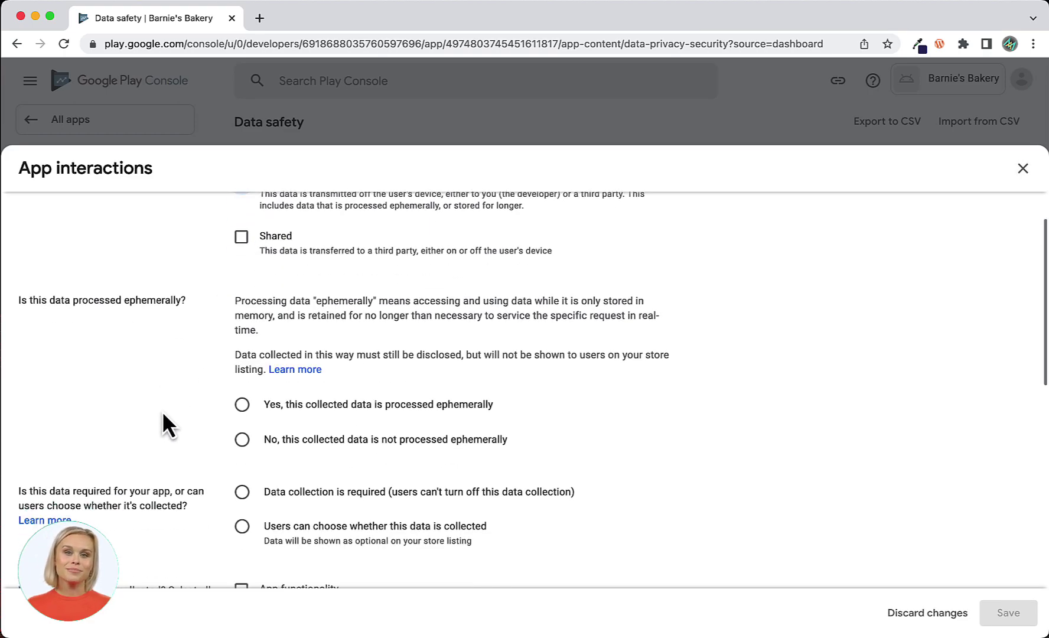
scroll(163, 413, down, 3)
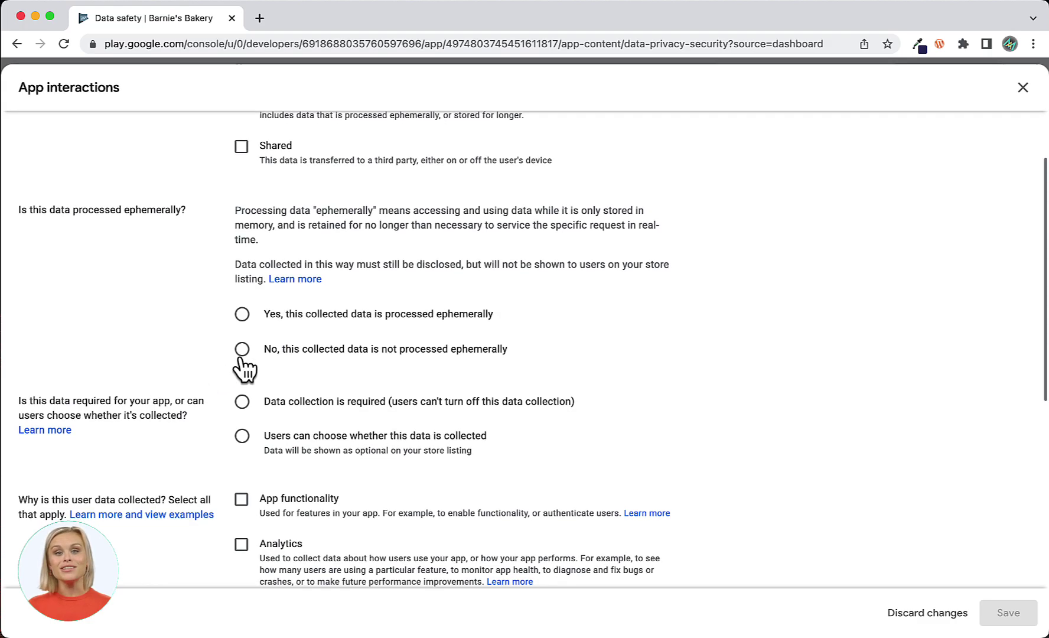
click(242, 348)
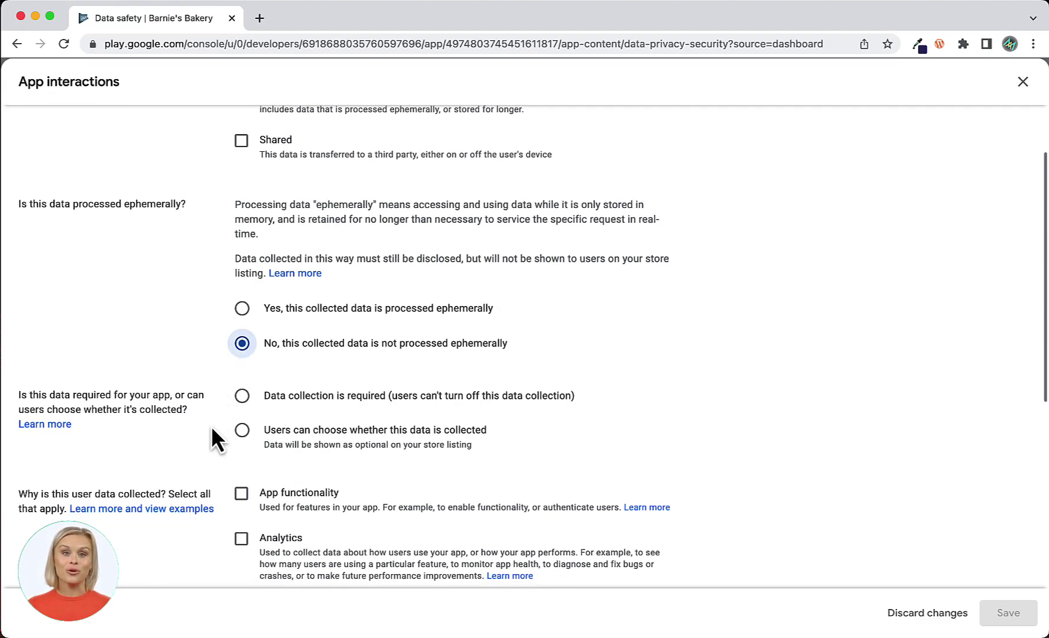
scroll(211, 429, down, 3)
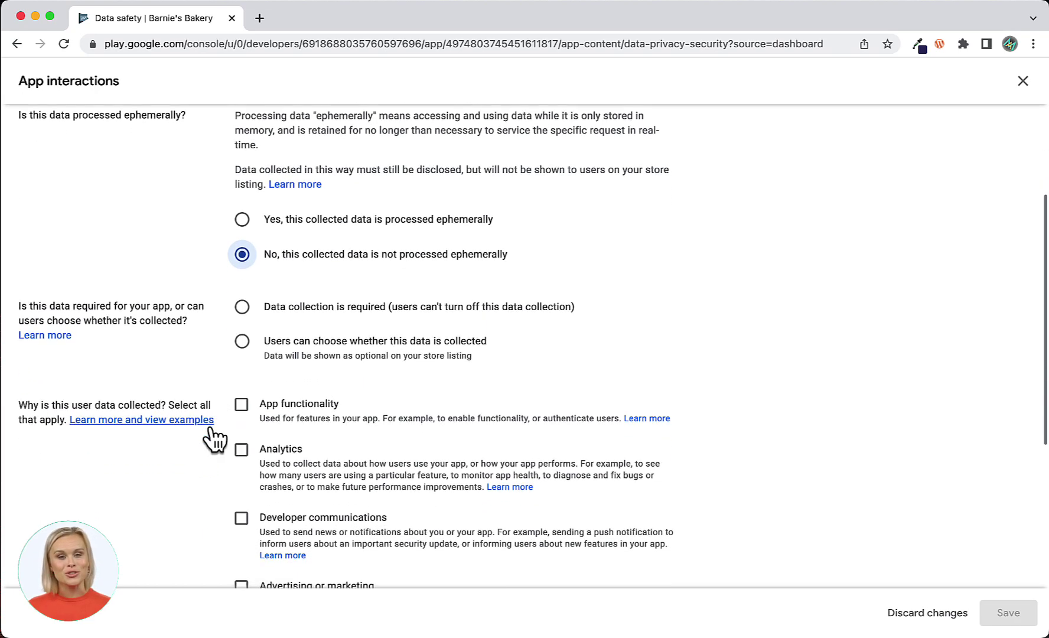
scroll(212, 427, down, 1)
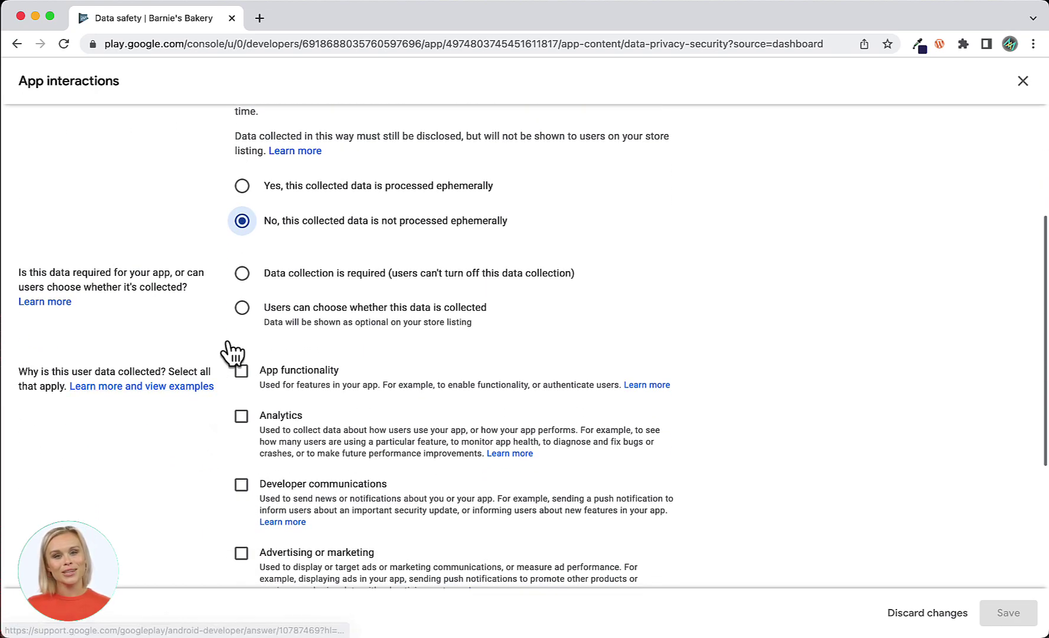
click(242, 274)
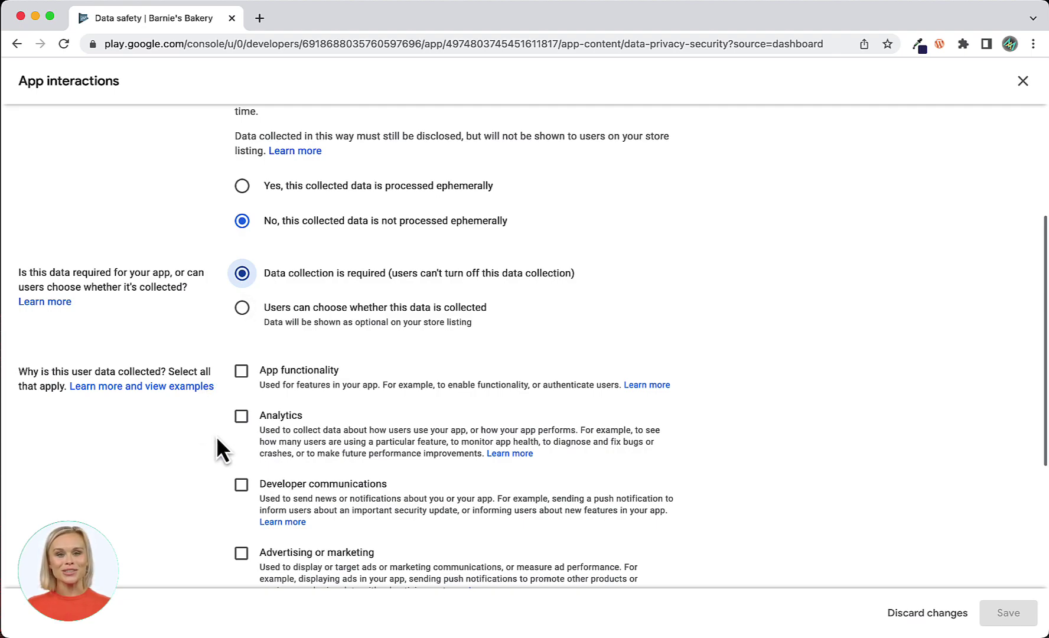
click(241, 417)
click(241, 416)
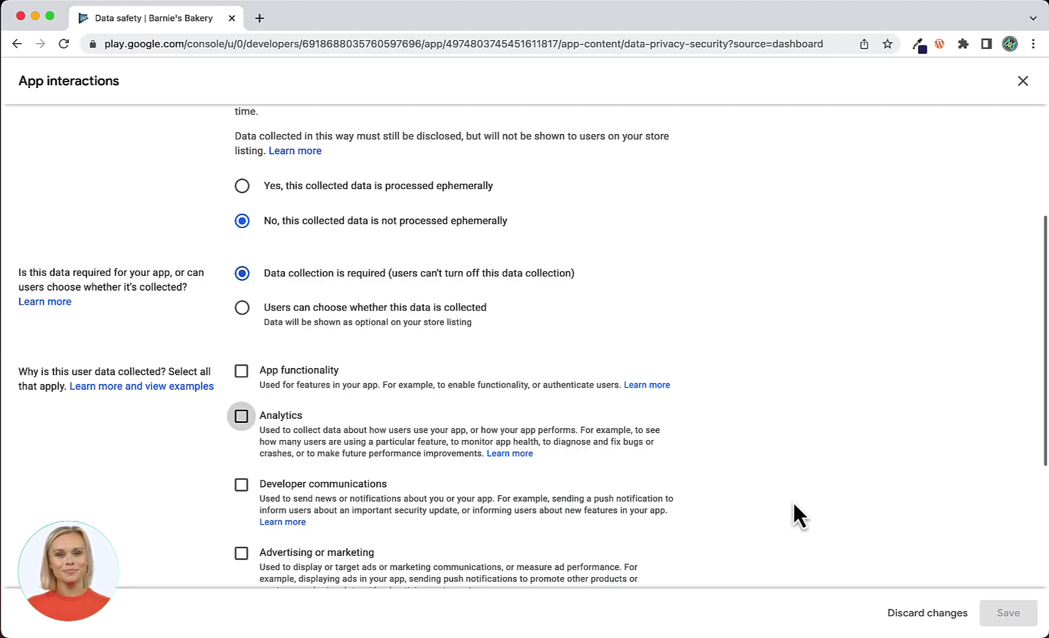
key(space)
click(1007, 617)
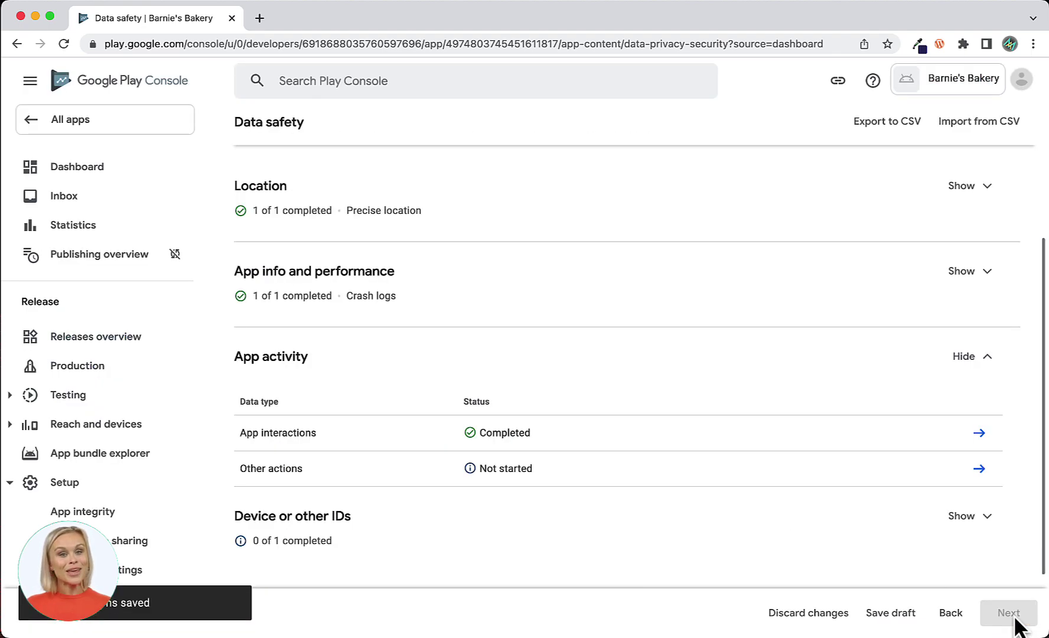
Declare Other actions collected, not ephemeral, required, used for Analytics, and save.
click(980, 468)
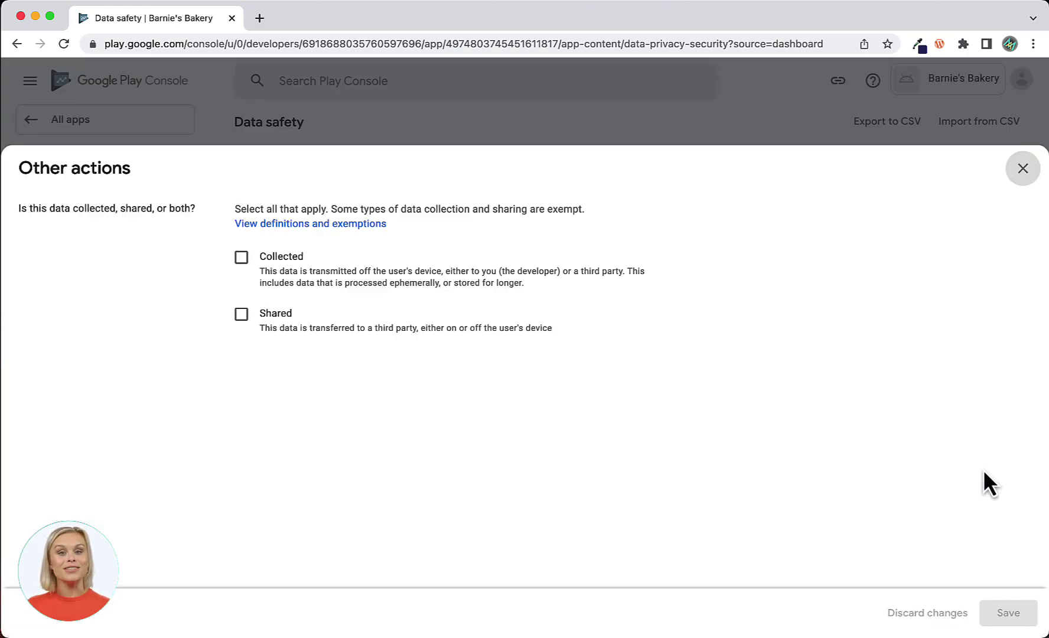
click(241, 258)
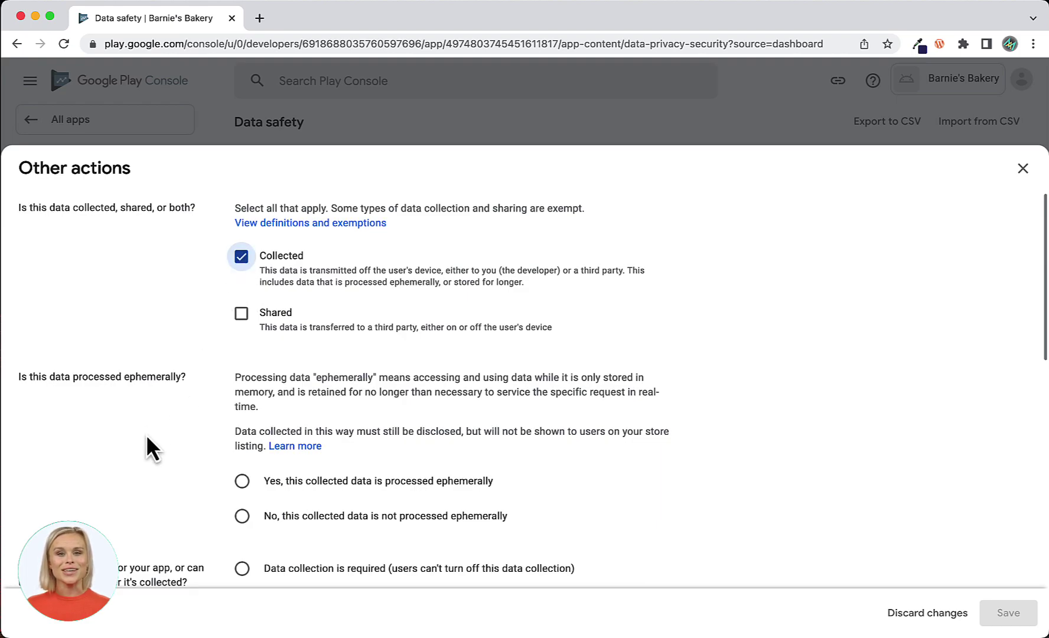
scroll(146, 434, down, 3)
scroll(146, 434, down, 2)
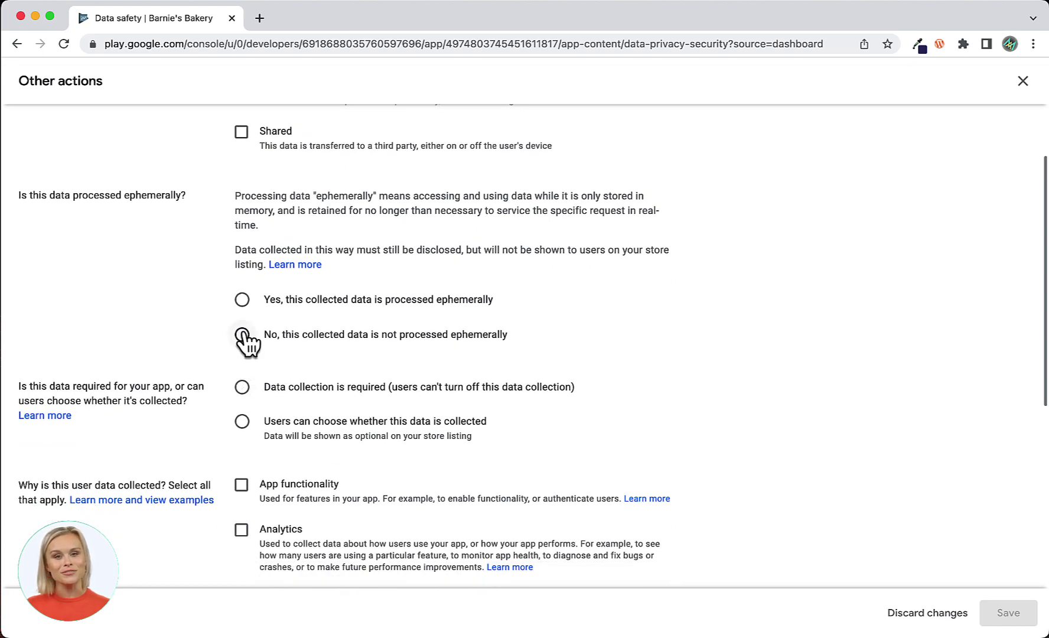
click(242, 334)
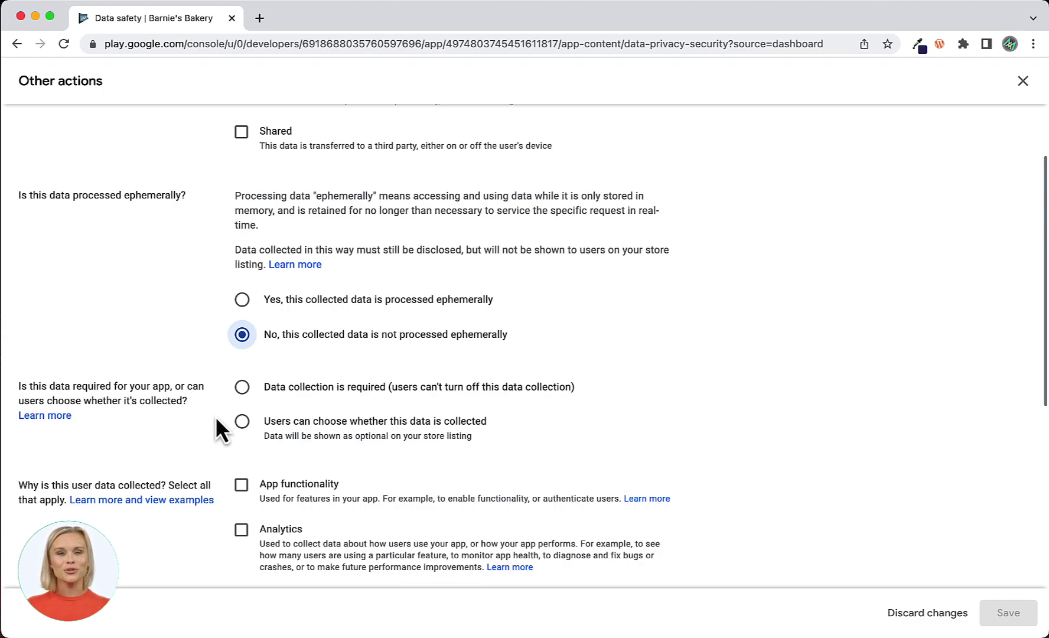
click(242, 388)
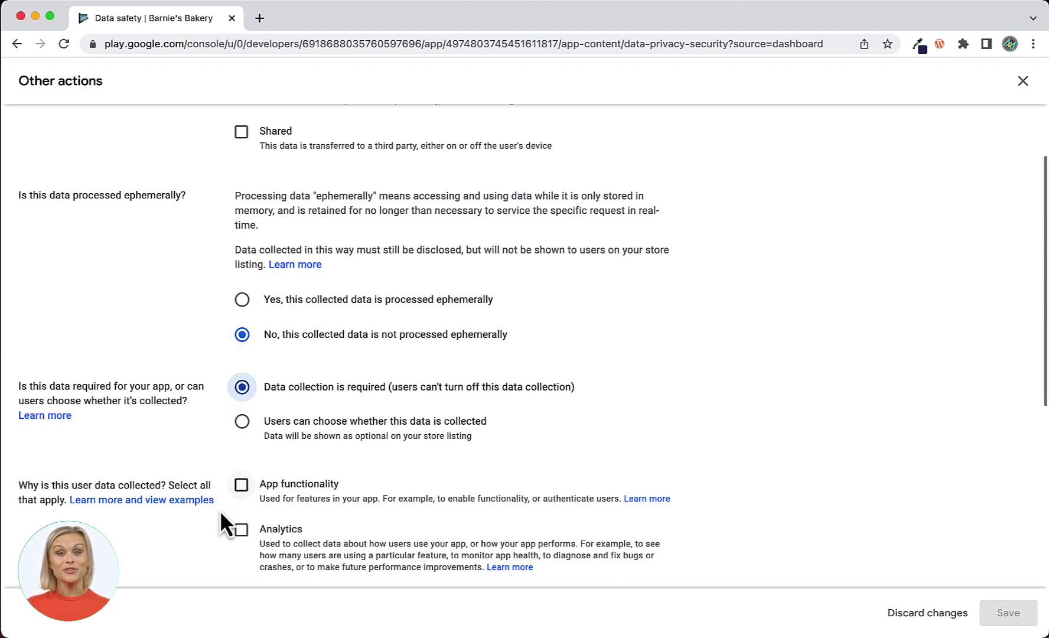
scroll(218, 522, down, 3)
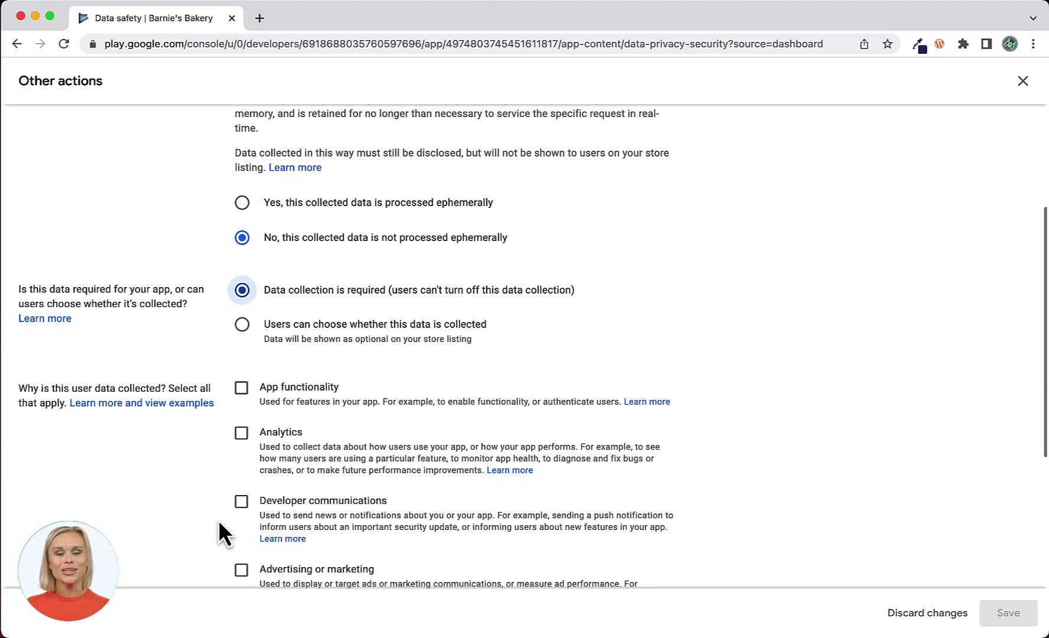
click(241, 435)
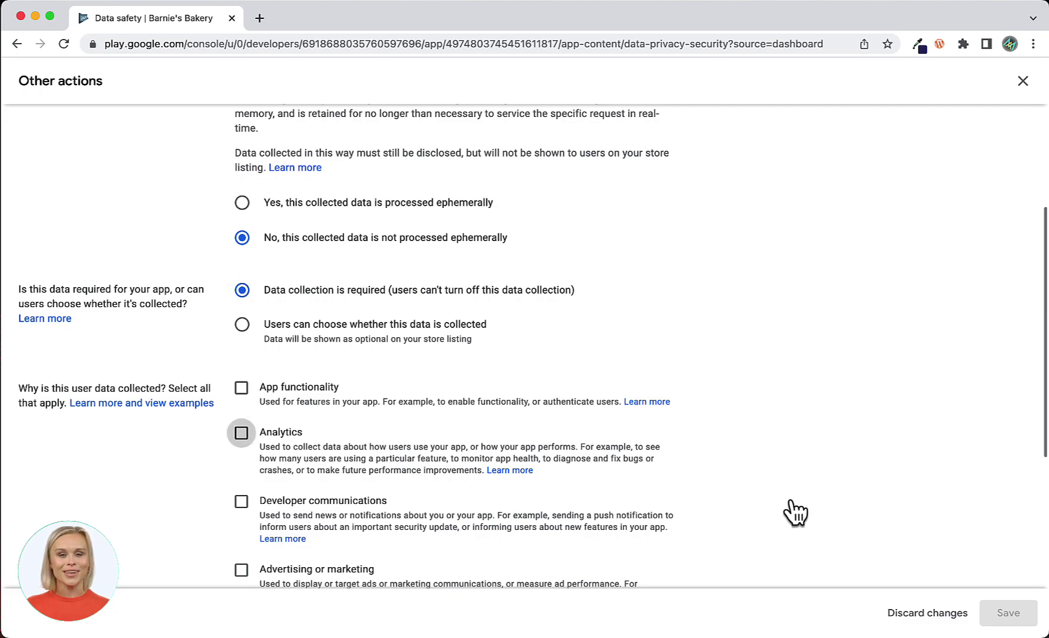
click(1010, 614)
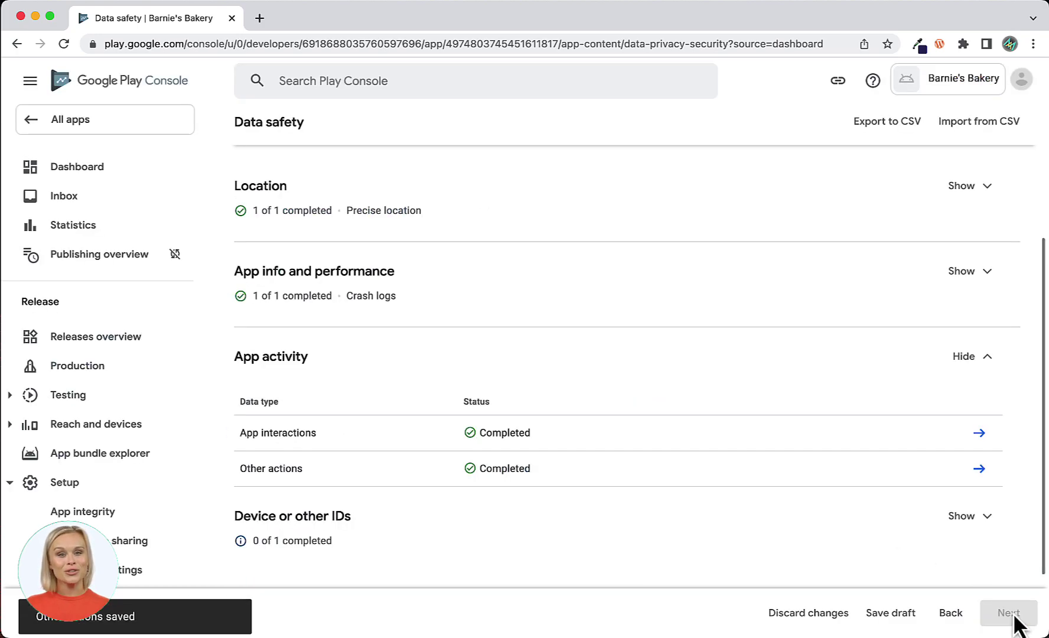
scroll(1030, 536, down, 3)
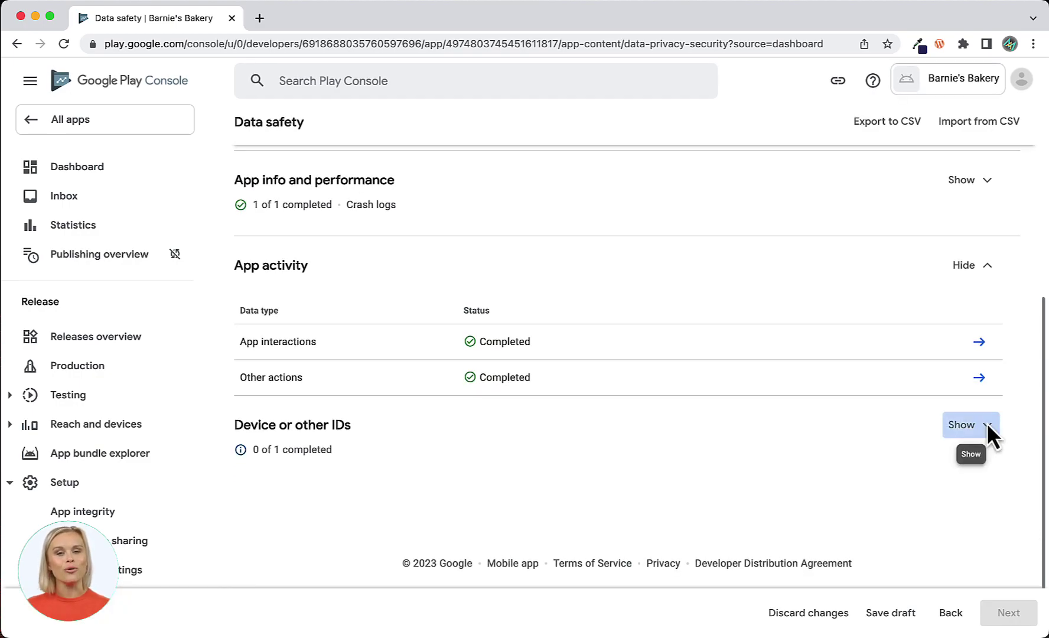
Declare Device or other IDs collected, not ephemeral, required, used for Analytics, and save.
click(986, 424)
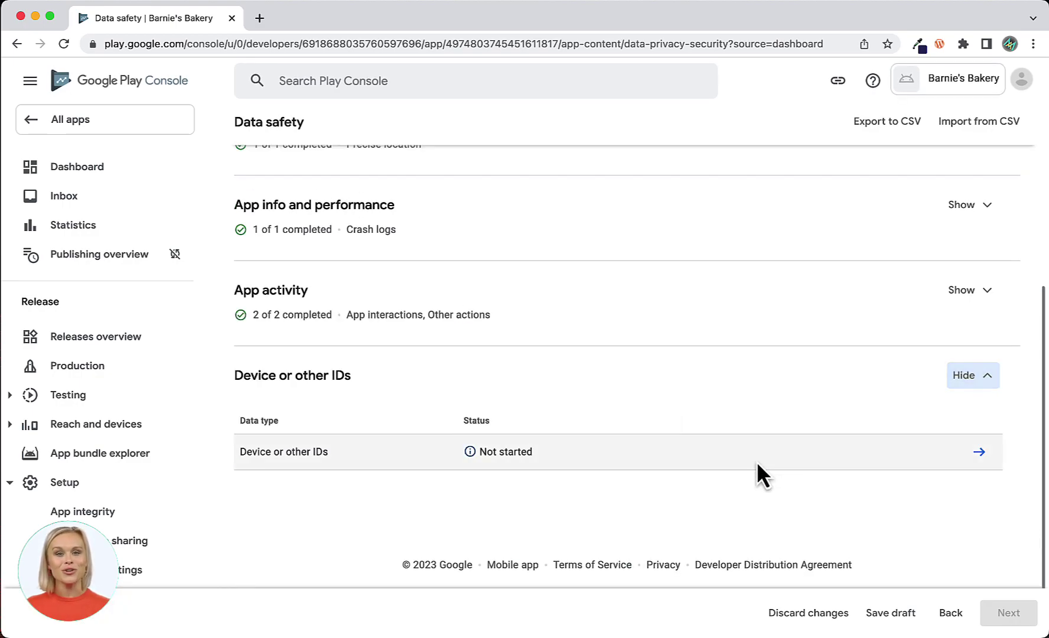
click(980, 453)
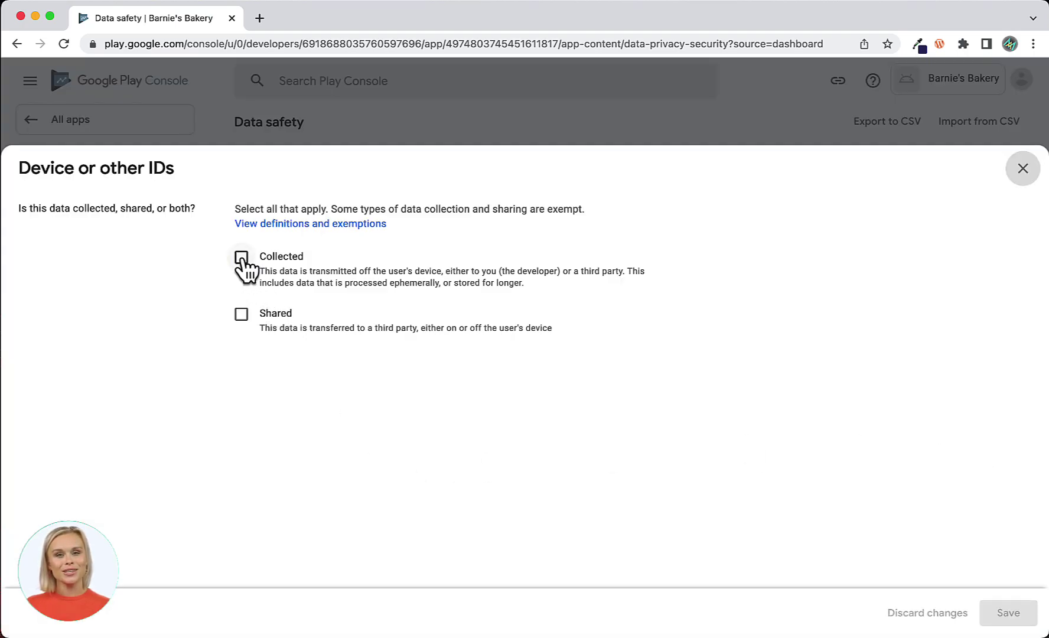
click(241, 257)
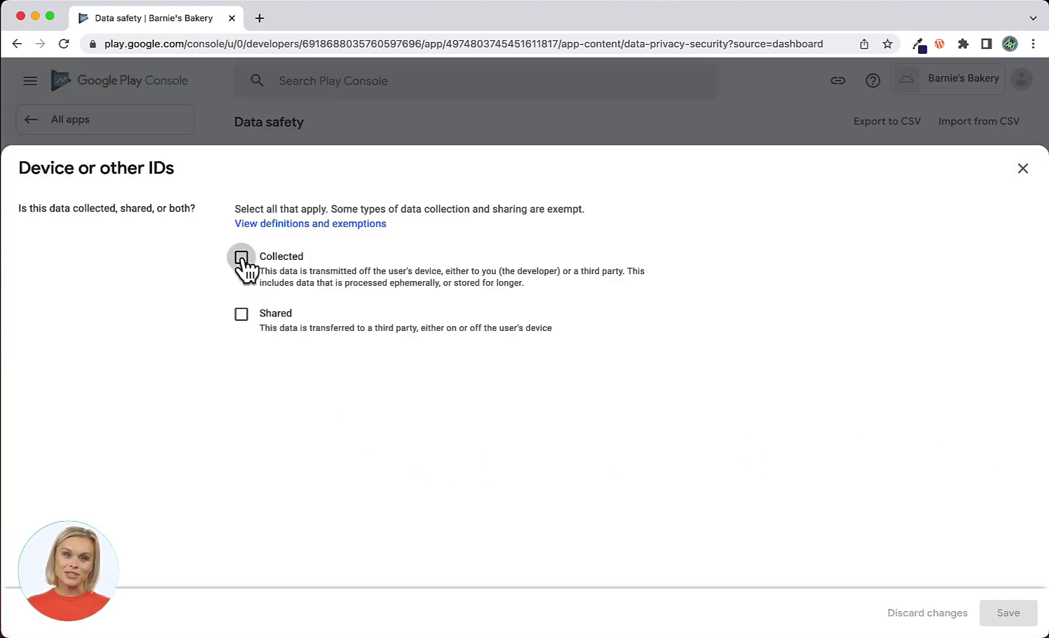
scroll(173, 433, down, 2)
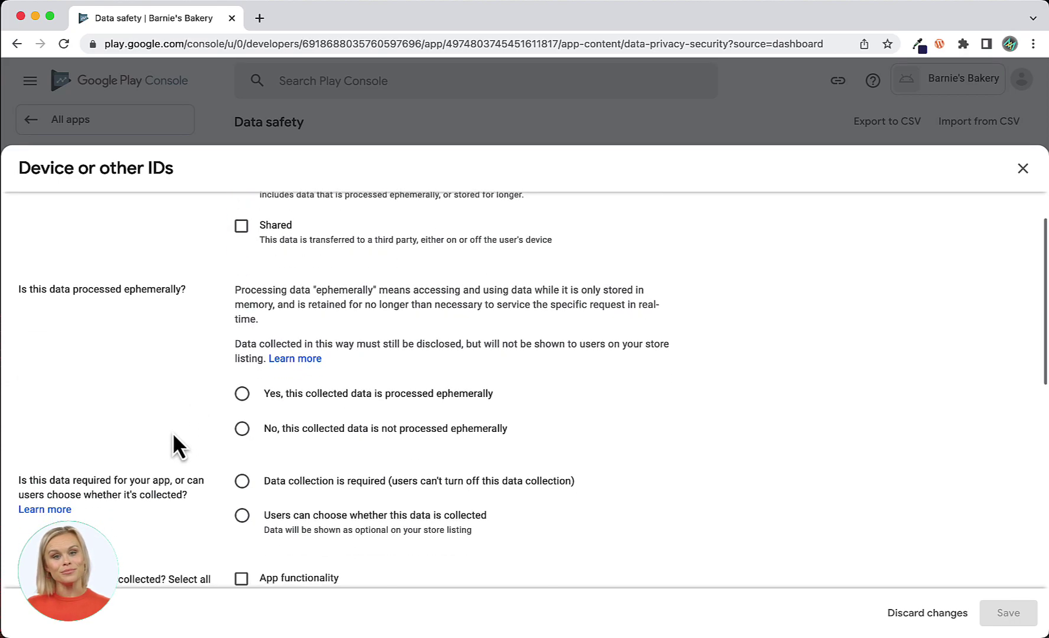
scroll(171, 433, down, 2)
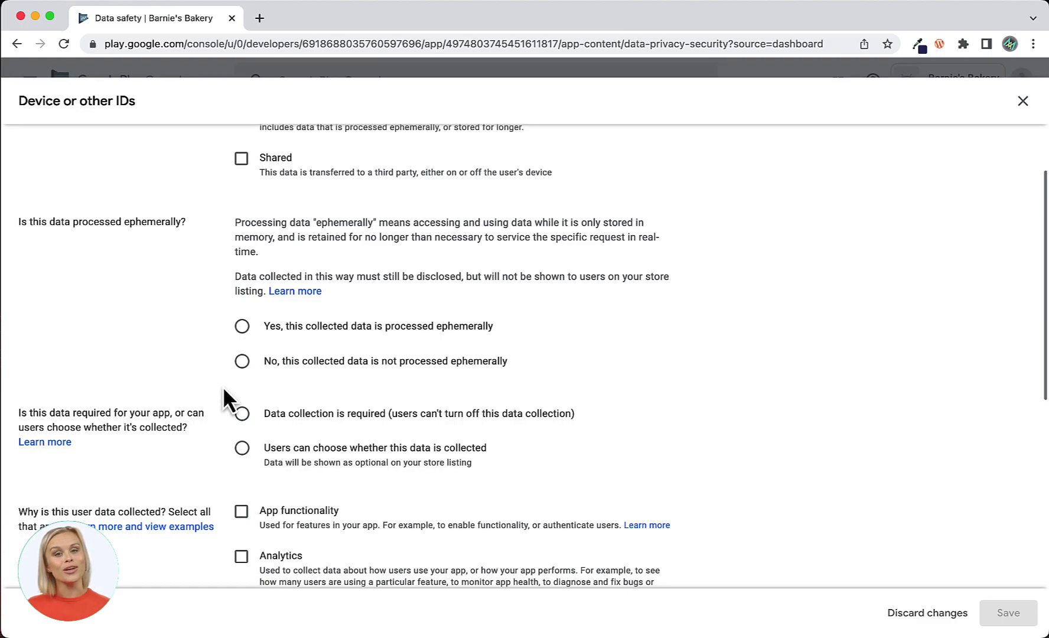
click(242, 341)
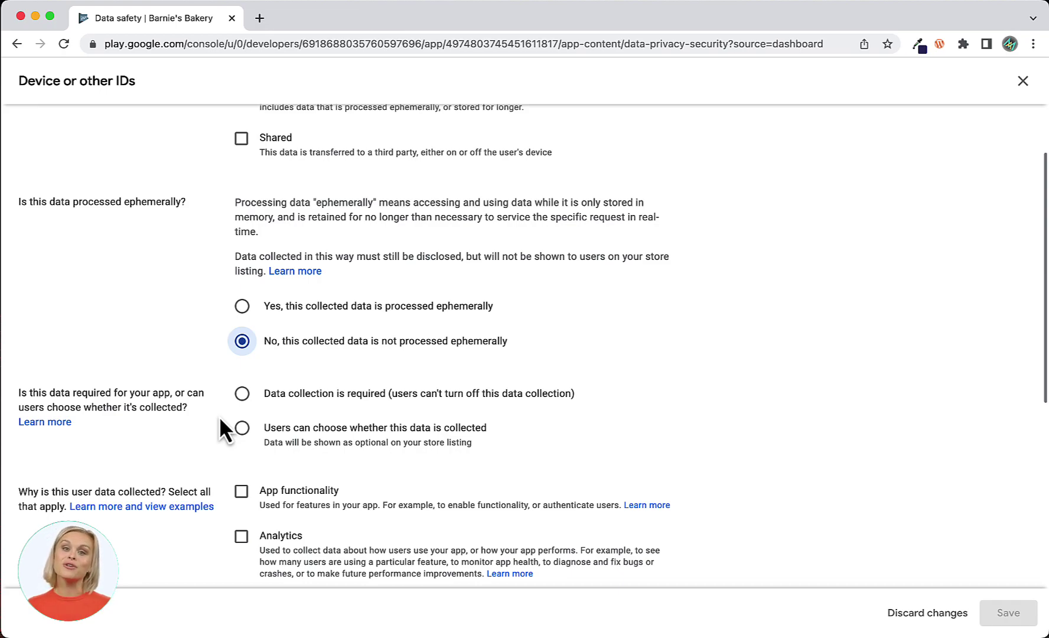
click(242, 394)
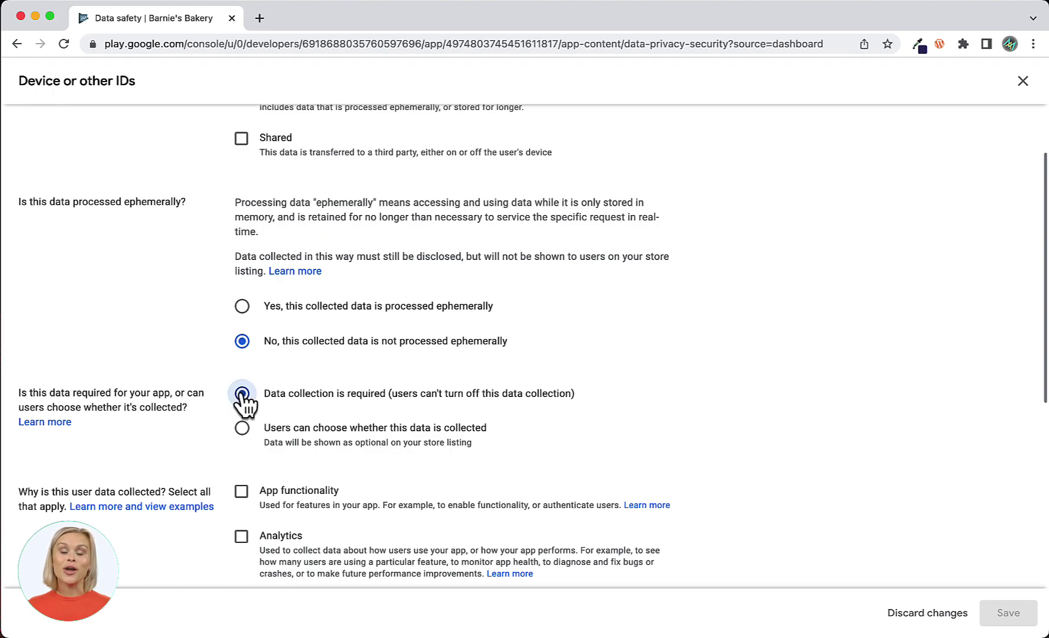
scroll(207, 516, down, 3)
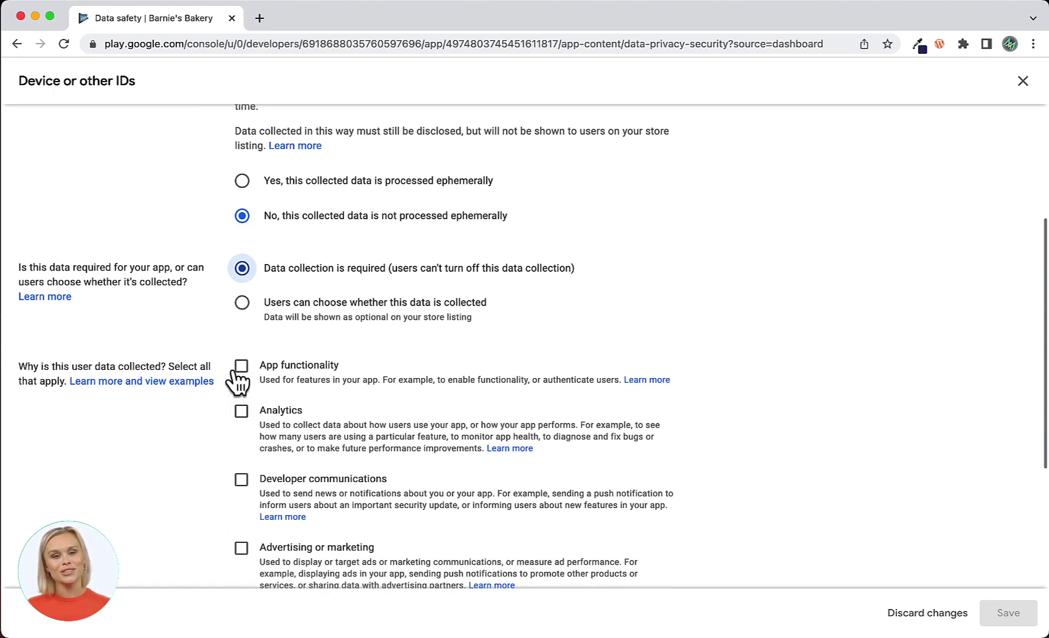
click(241, 411)
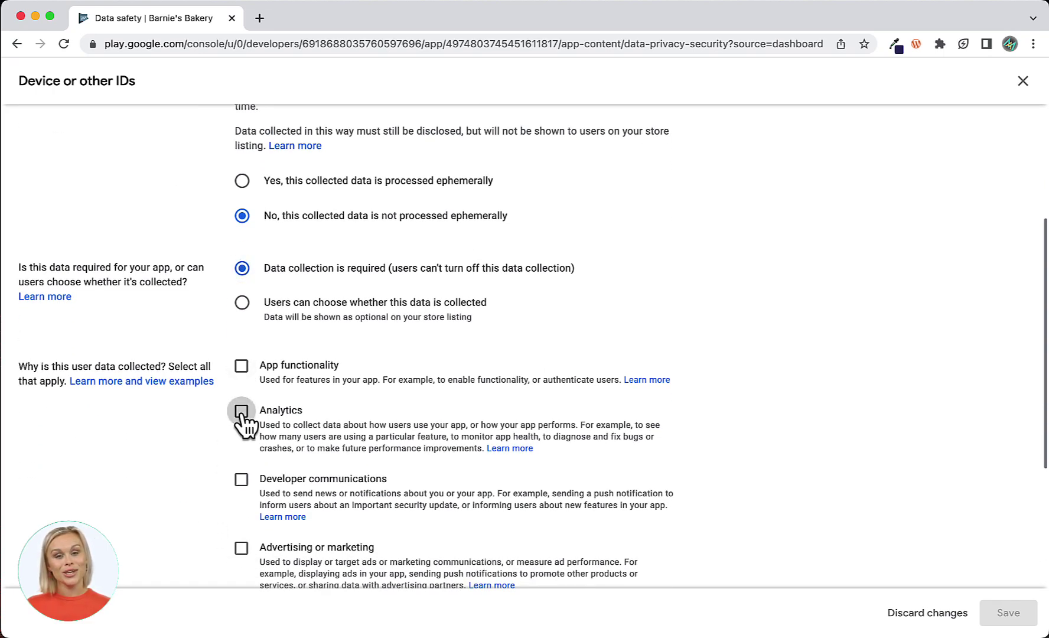
click(1008, 612)
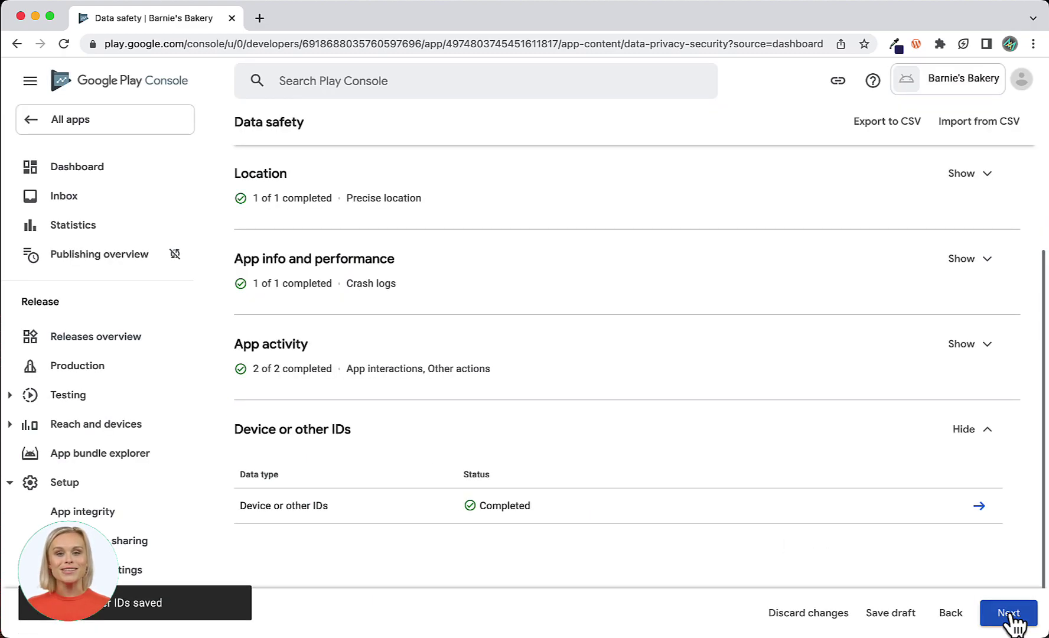
Review the Data safety preview, save it as a draft and submit it.
click(1008, 613)
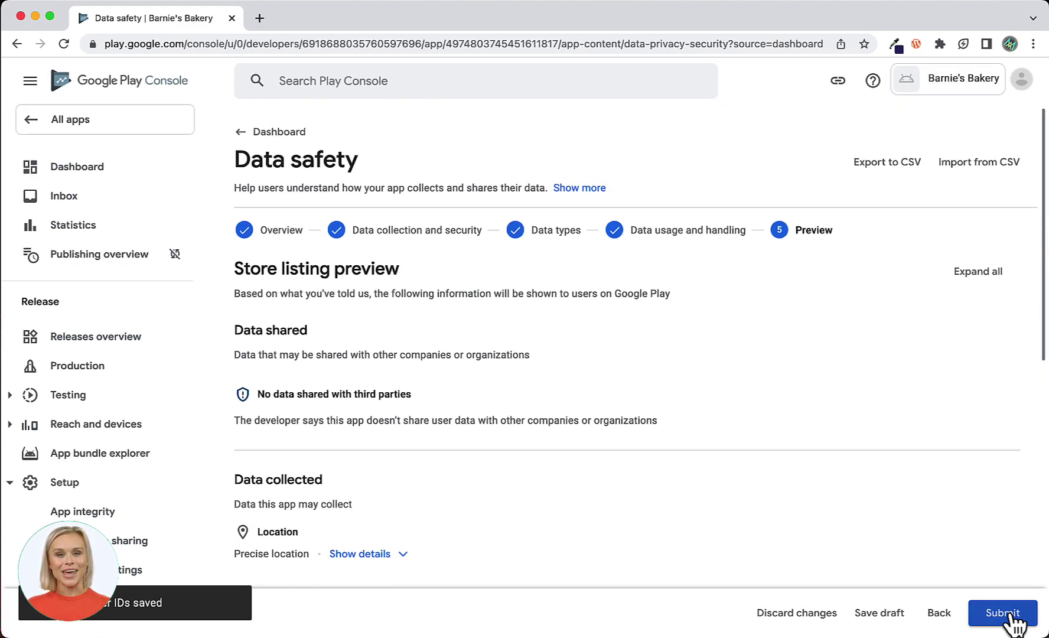
scroll(1012, 541, down, 5)
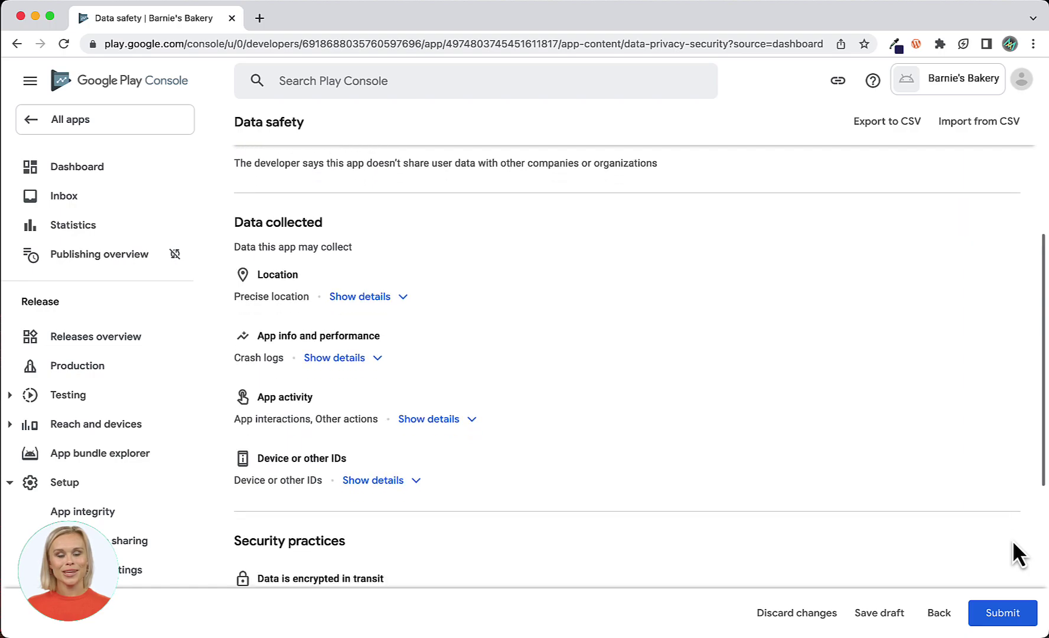
scroll(1012, 551, down, 5)
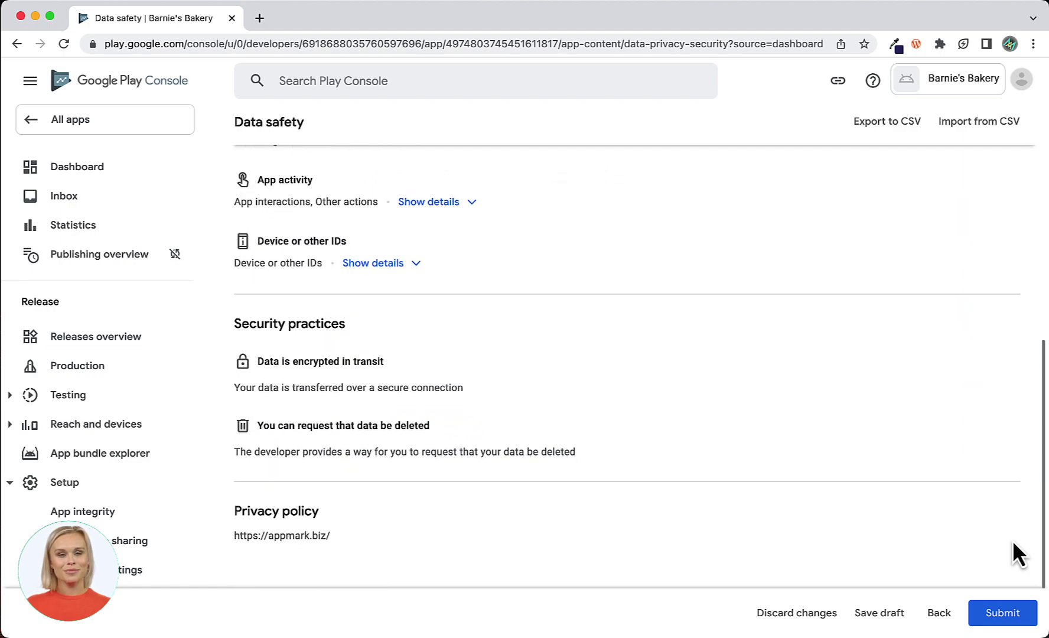
click(881, 615)
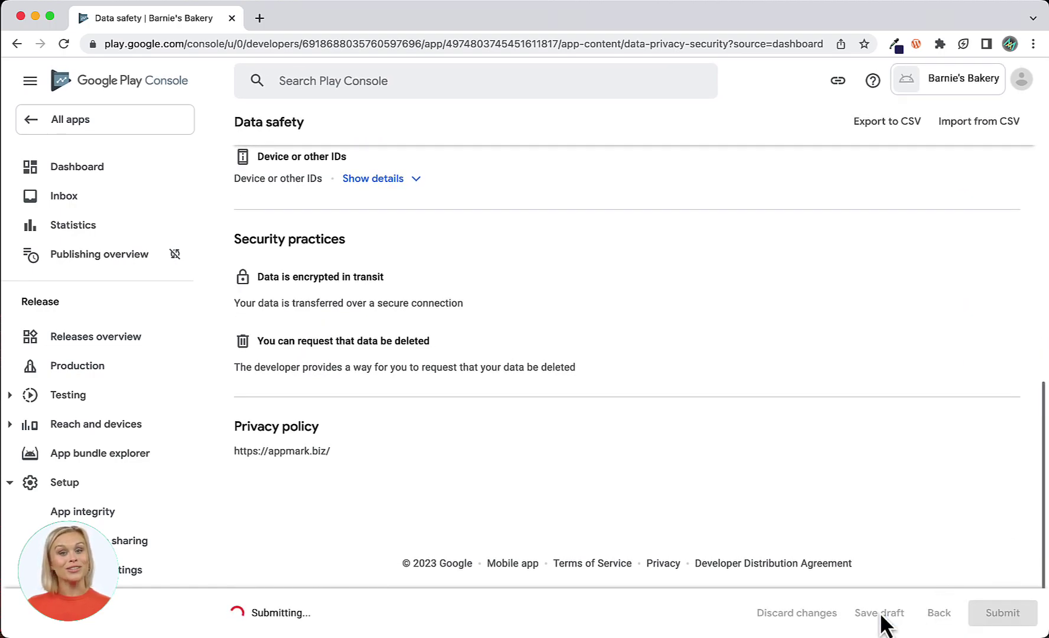
click(1011, 623)
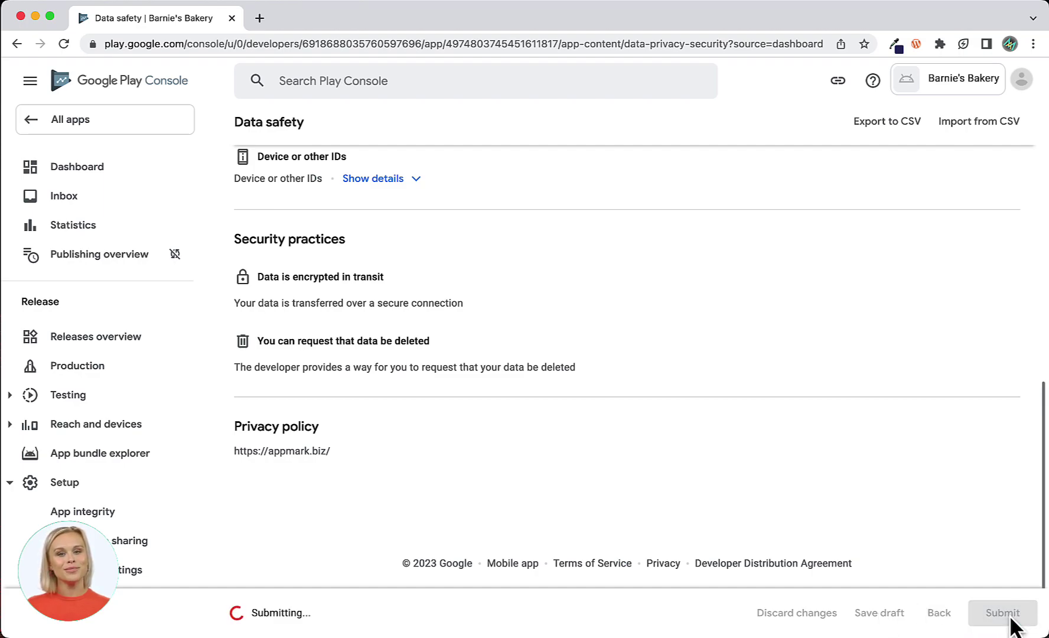
Answer No in the Government apps declaration, save it, and return to the Dashboard.
click(61, 170)
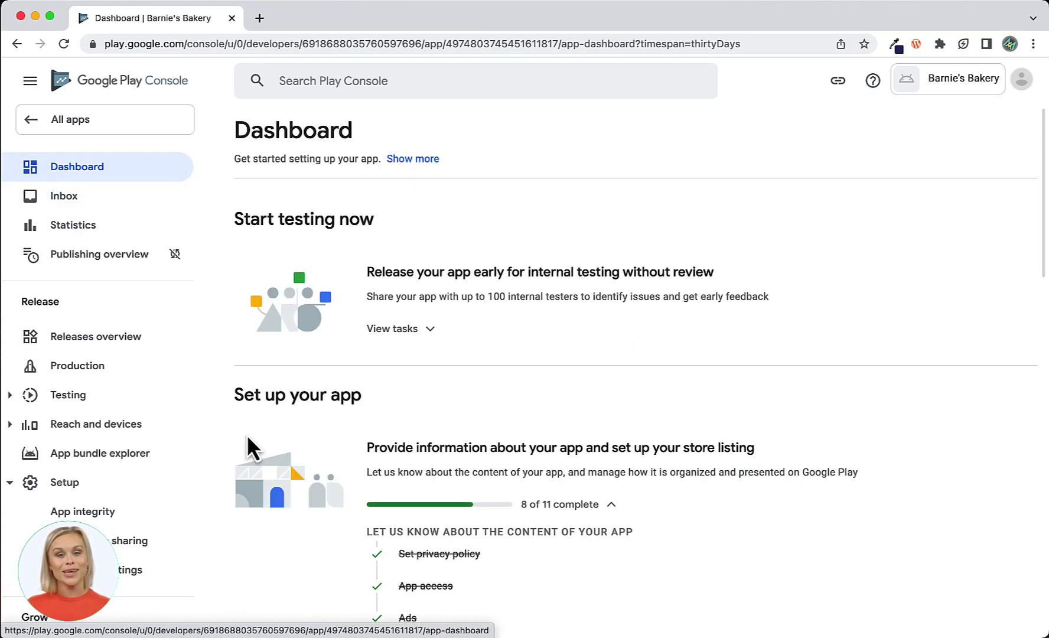
scroll(247, 437, down, 6)
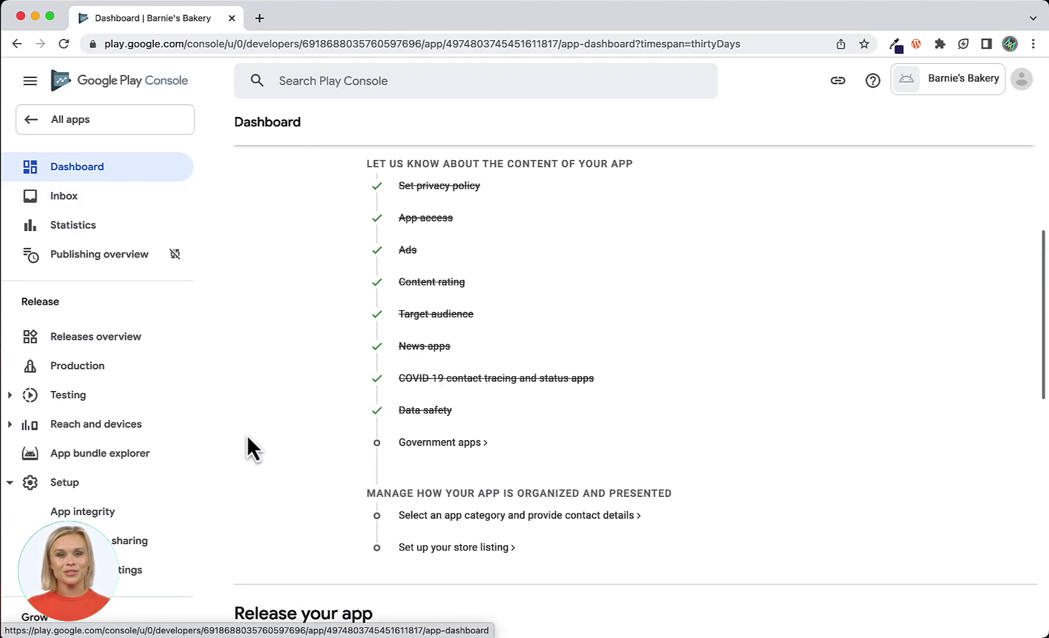
click(430, 423)
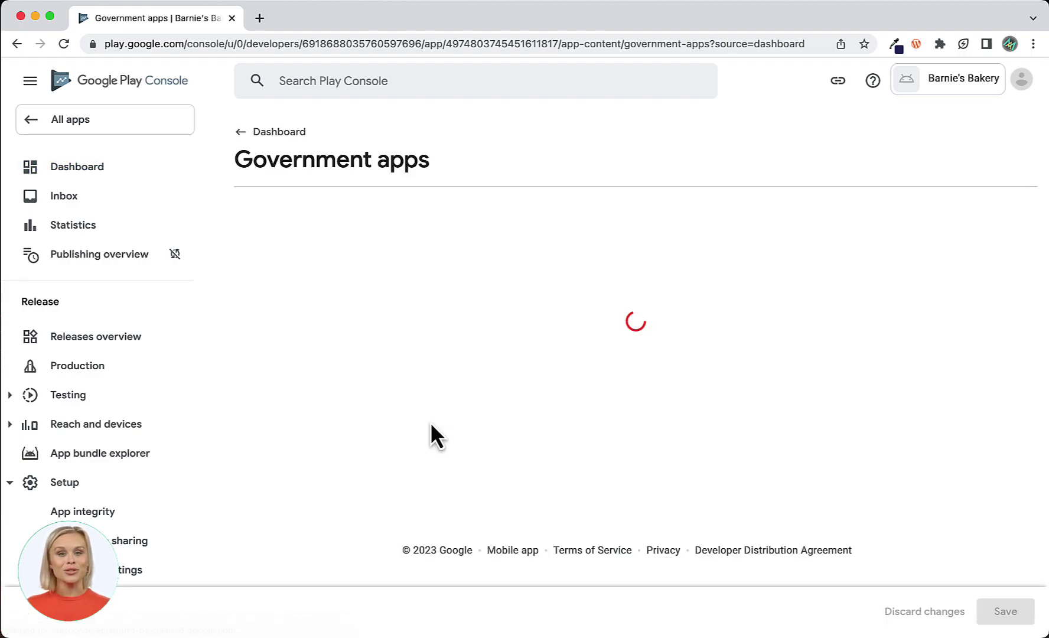
click(241, 339)
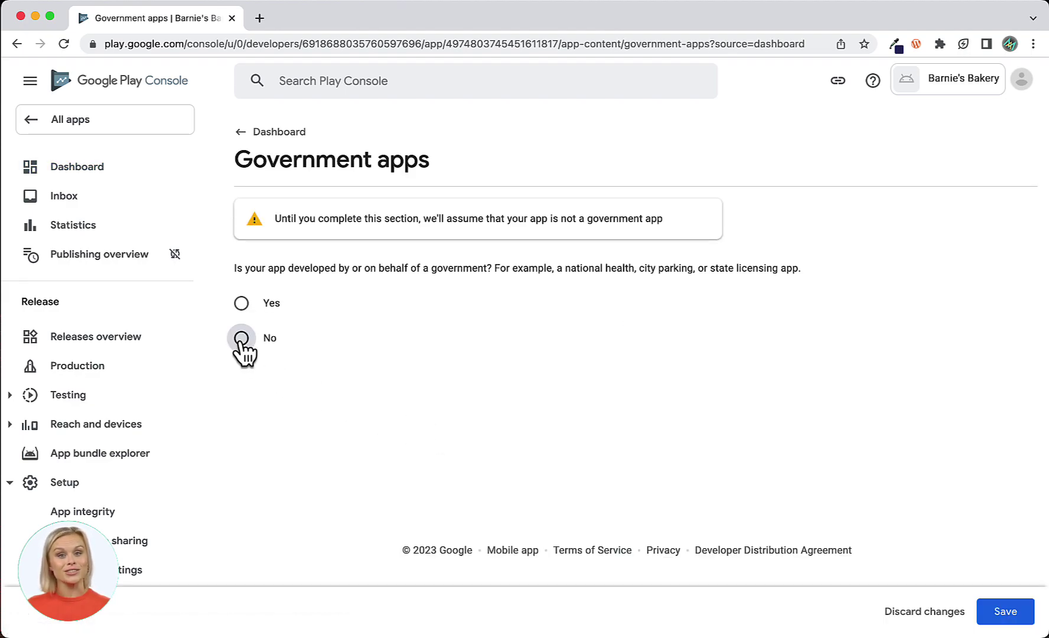
click(1006, 618)
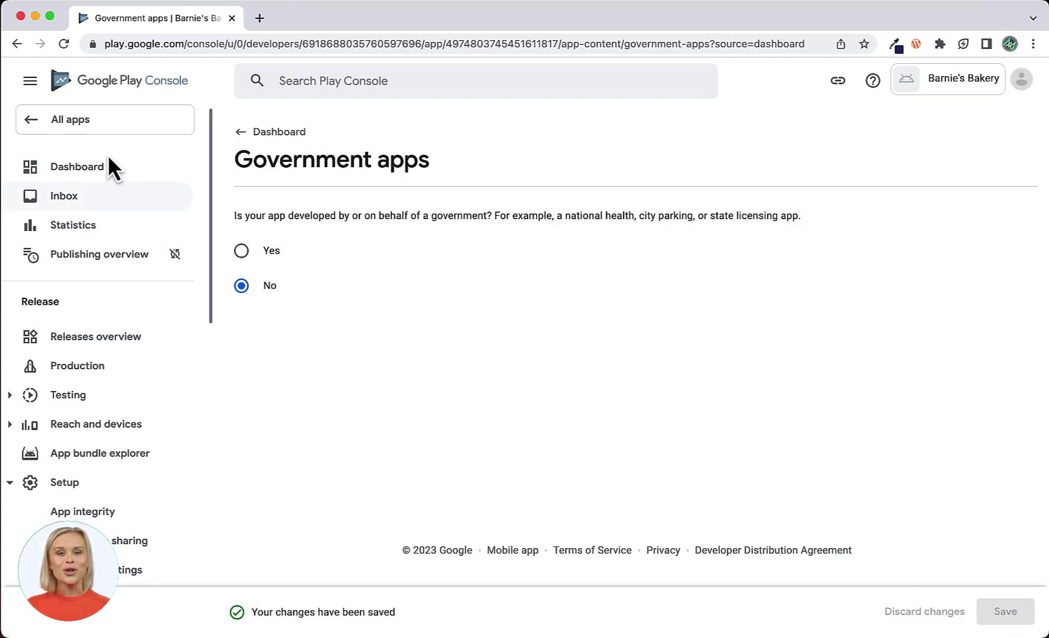
click(81, 168)
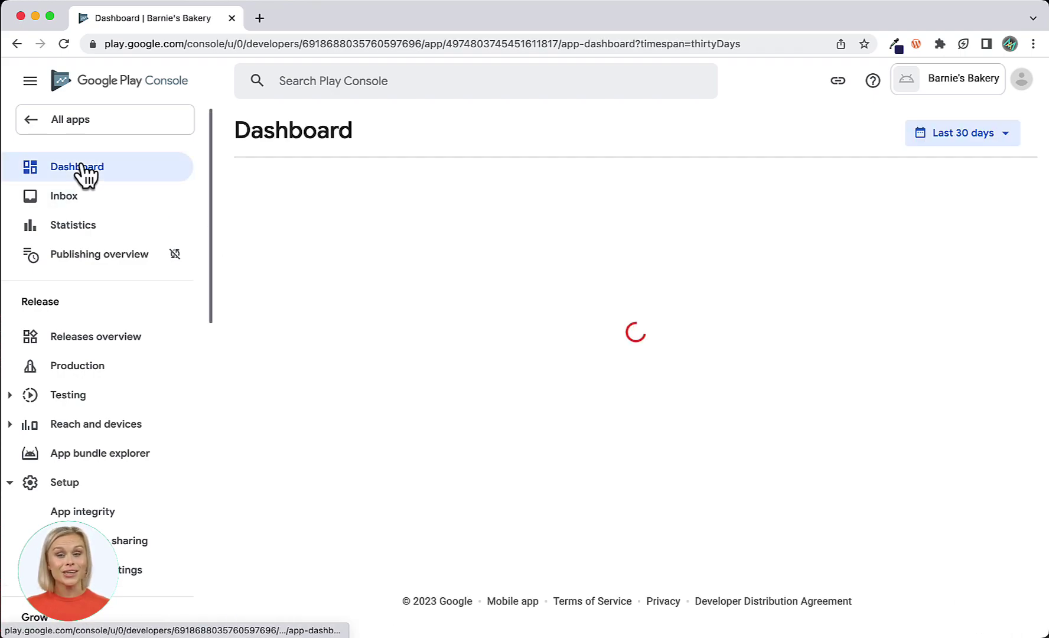
In the store settings, set the app category to Food & Drink.
scroll(248, 377, down, 5)
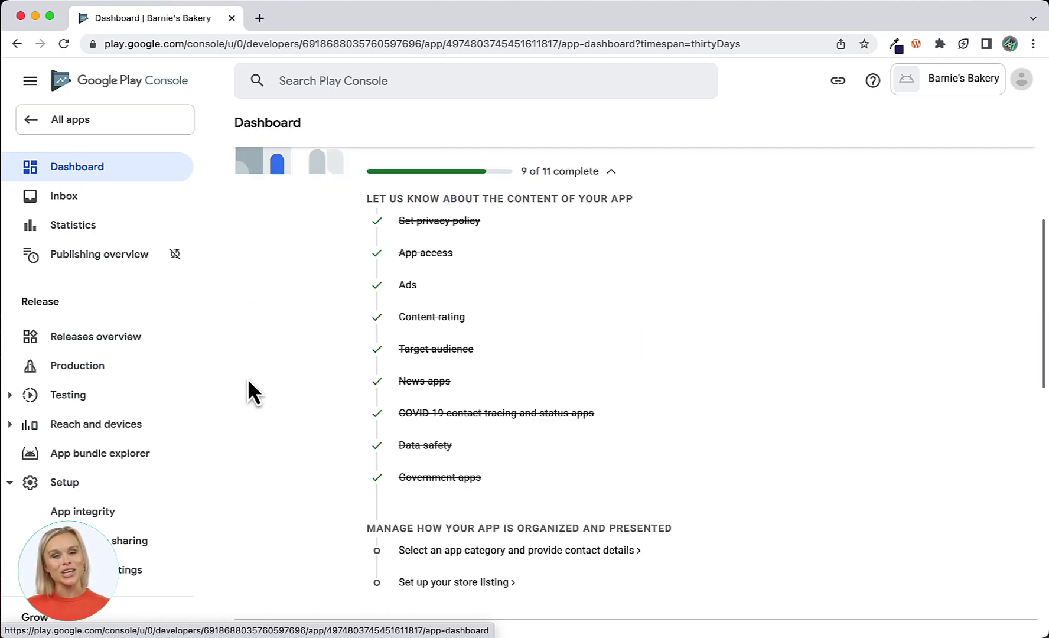
scroll(247, 393, down, 4)
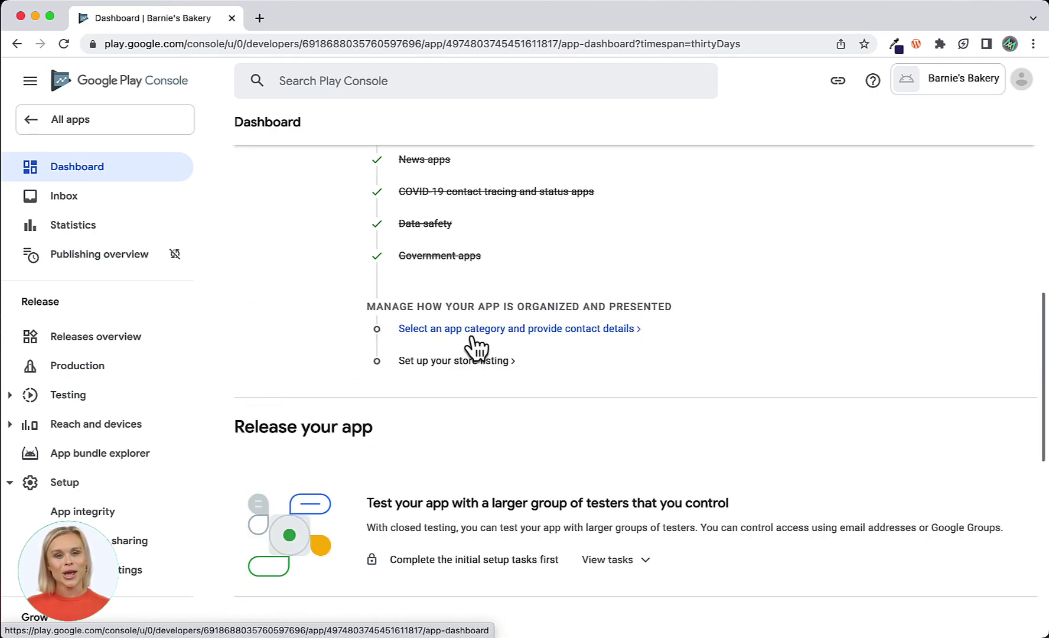
click(480, 329)
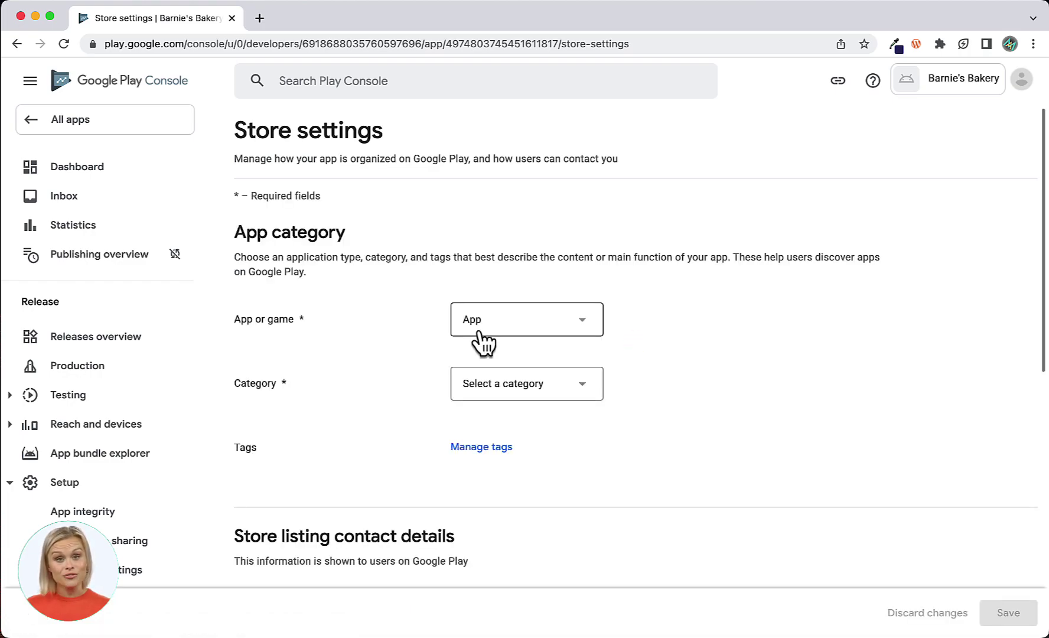
scroll(478, 331, down, 3)
click(473, 309)
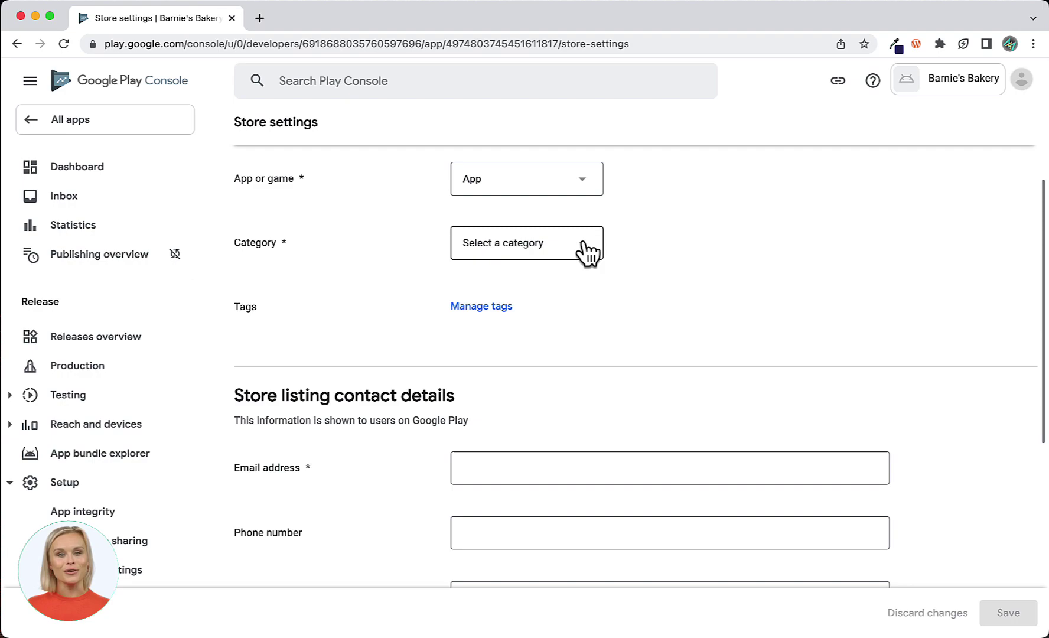
click(583, 248)
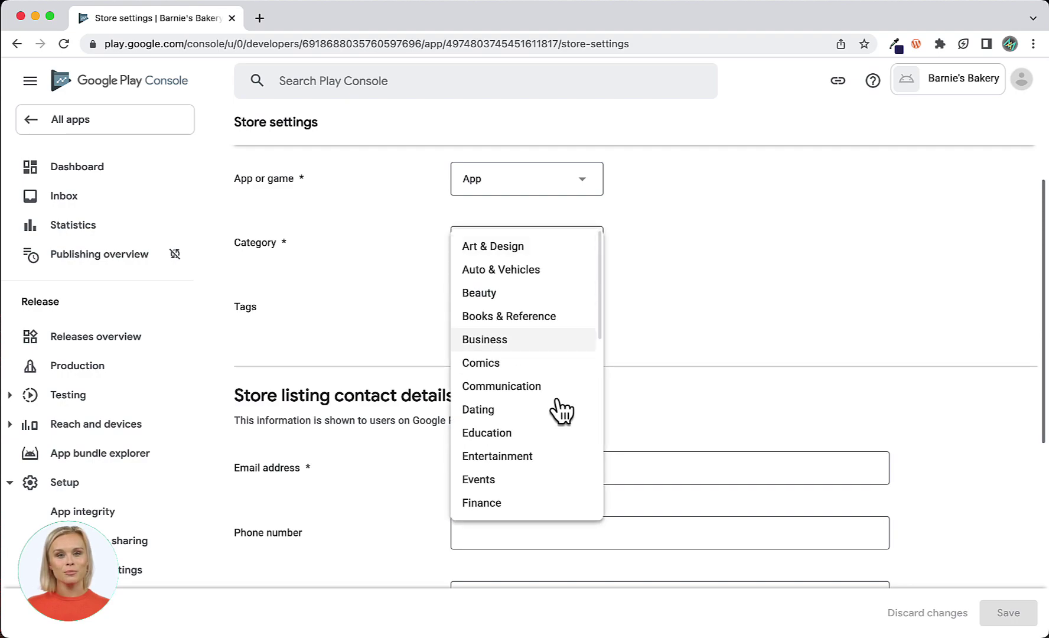
scroll(561, 410, down, 3)
click(512, 460)
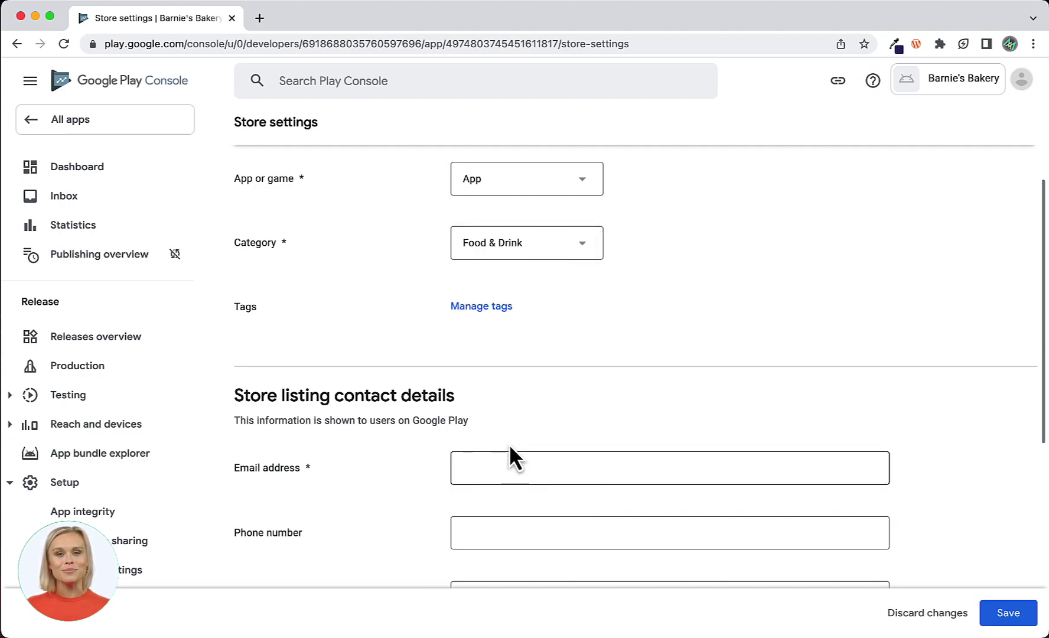
Add the Food & drink and Food delivery tags to the app.
click(486, 311)
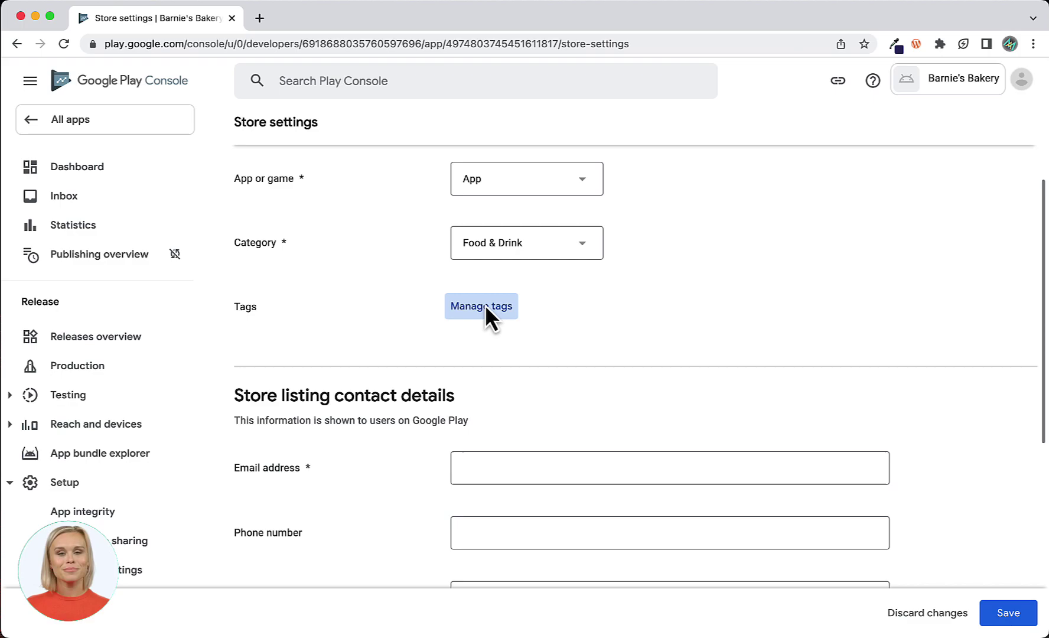
scroll(272, 462, down, 3)
scroll(272, 462, down, 15)
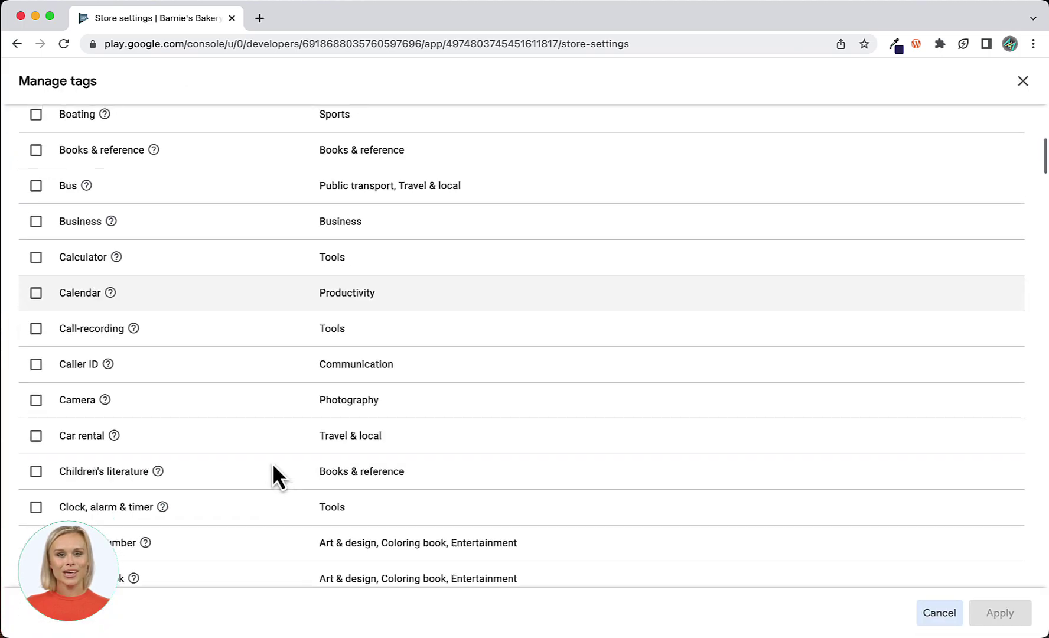
scroll(272, 462, down, 2)
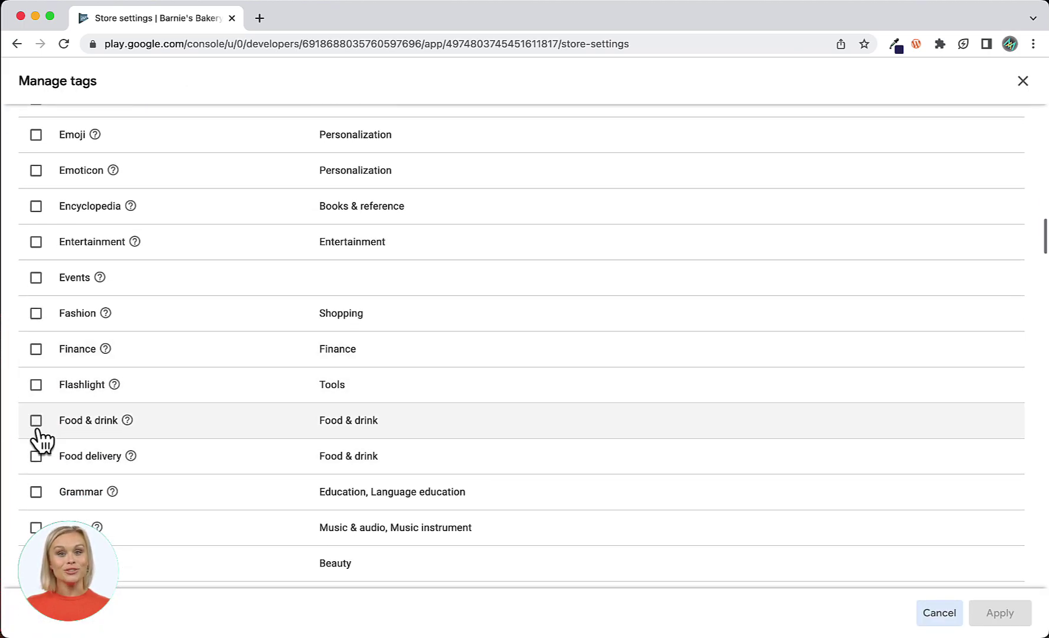
click(35, 419)
click(36, 455)
click(997, 617)
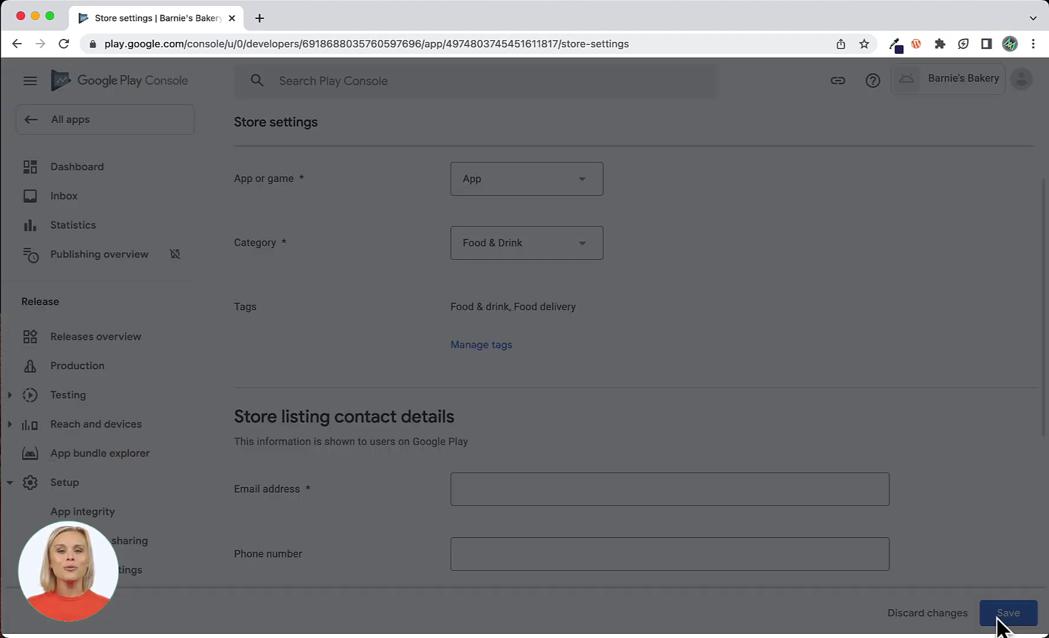
scroll(788, 377, down, 4)
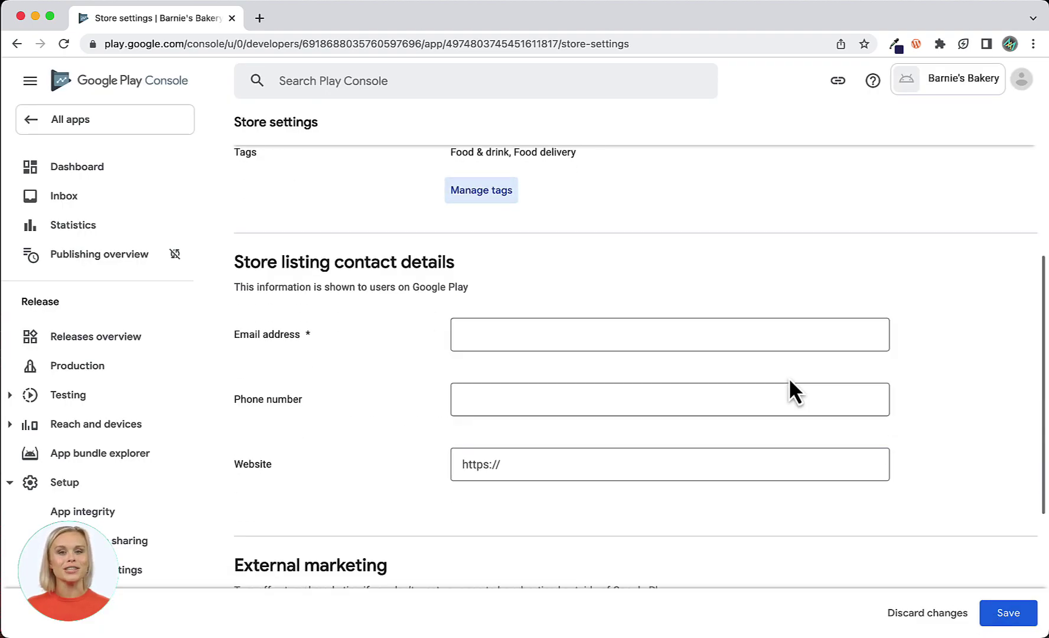
click(466, 252)
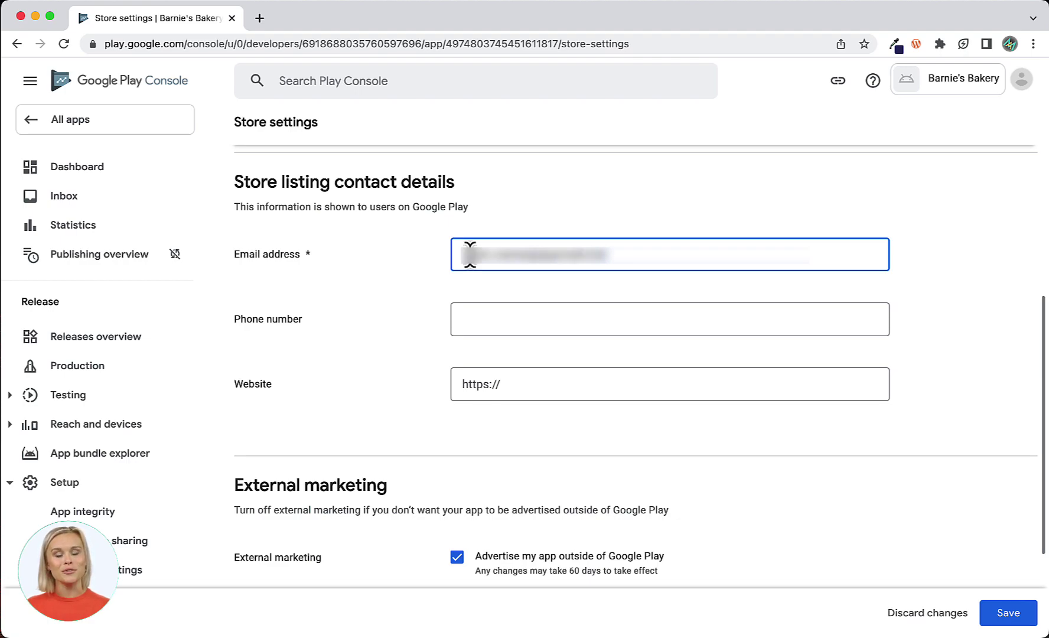
click(469, 319)
text((555) 555-0123)
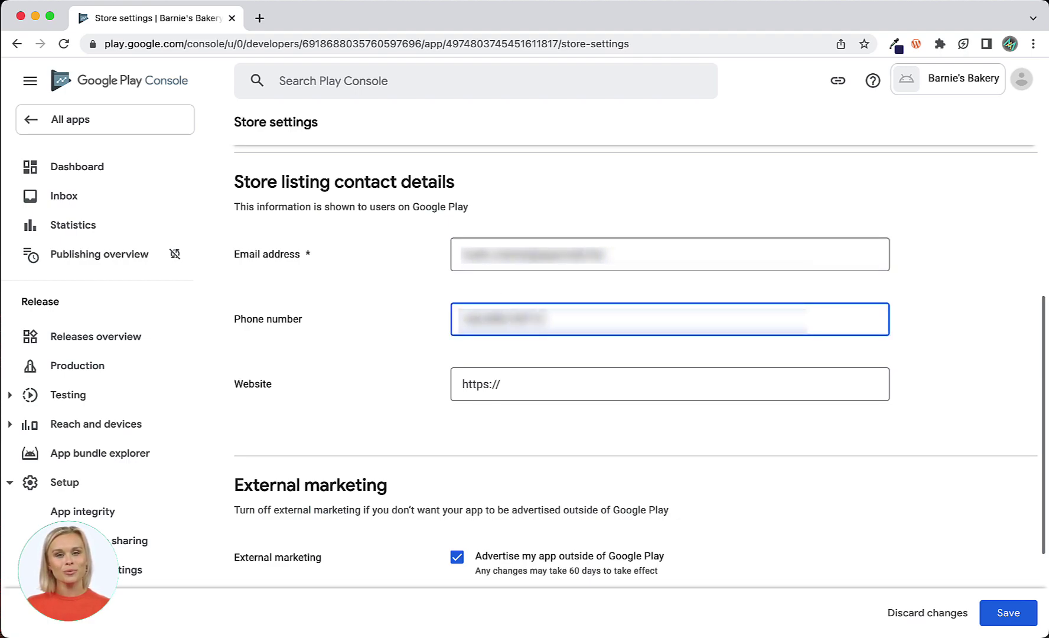
click(563, 385)
text(www.barniesbakery.com)
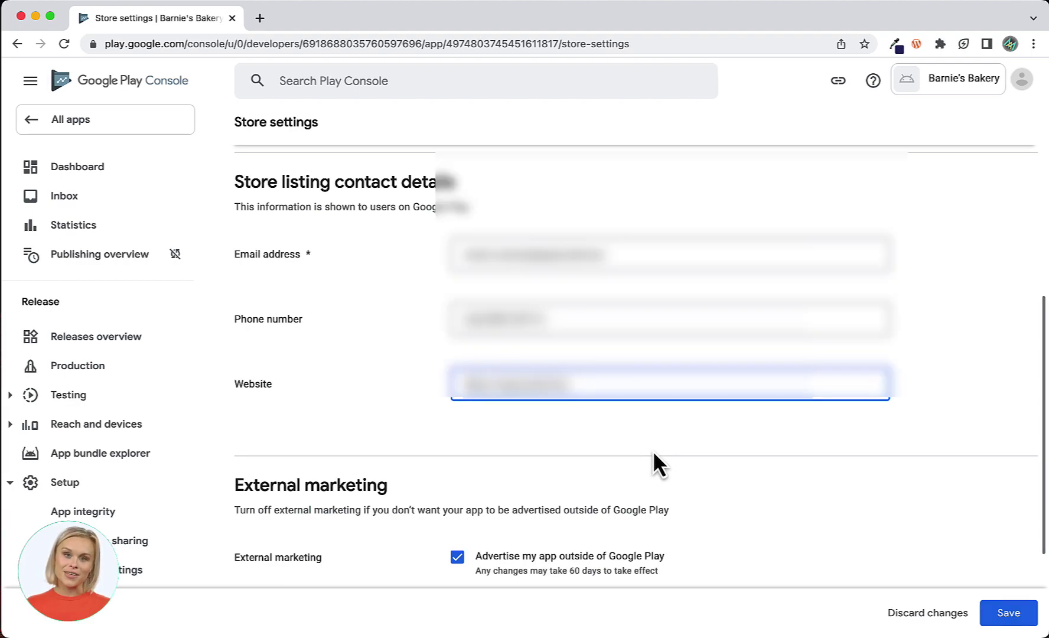
click(78, 168)
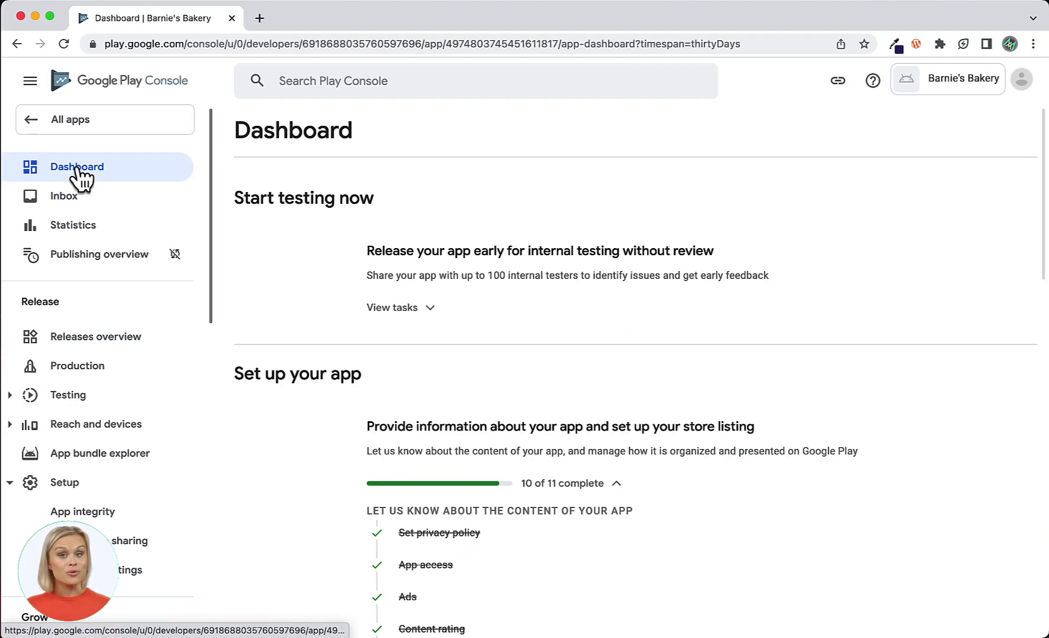
Enter the short description 'You can come to us for your daily bread or our world famous cupcakes.' and paste the full description.
scroll(358, 472, down, 7)
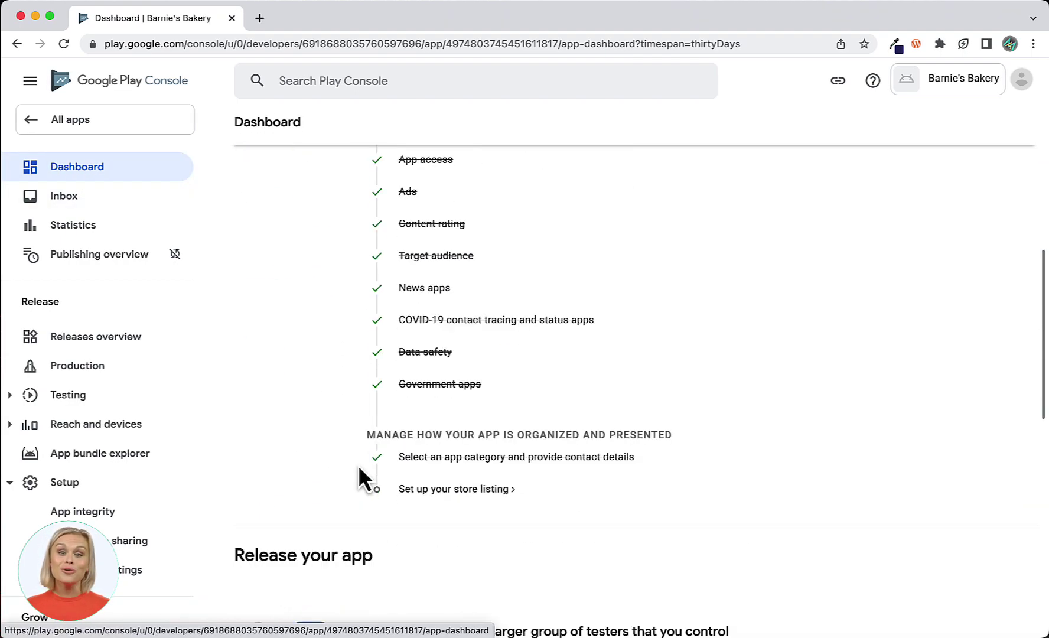
scroll(358, 465, down, 2)
click(468, 381)
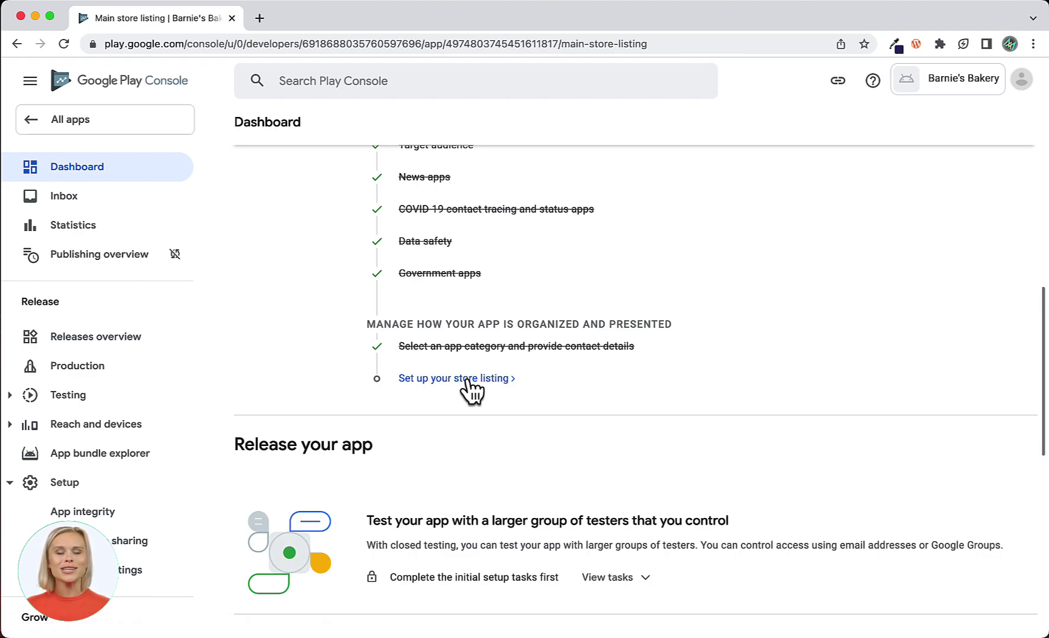
scroll(468, 376, down, 4)
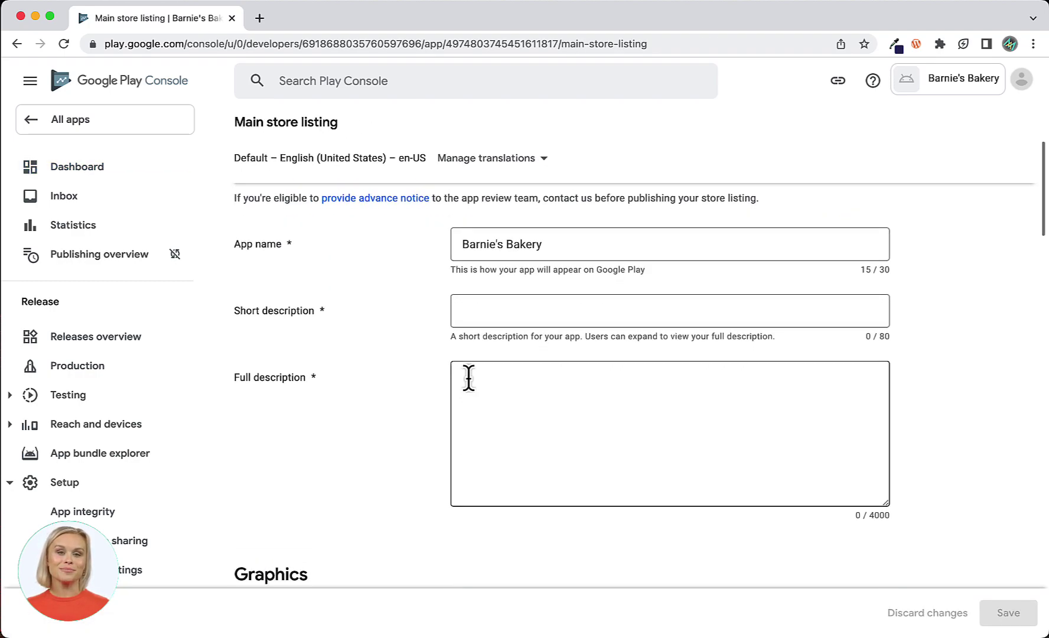
click(467, 277)
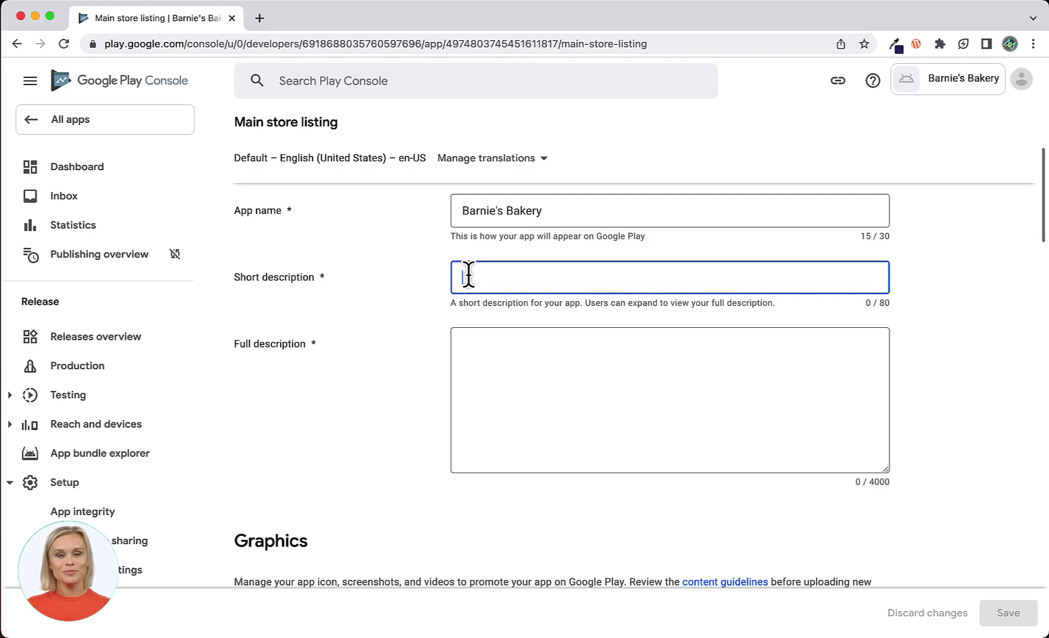
text(You can come to us for your daily bread or our world famous cupcakes.)
click(464, 341)
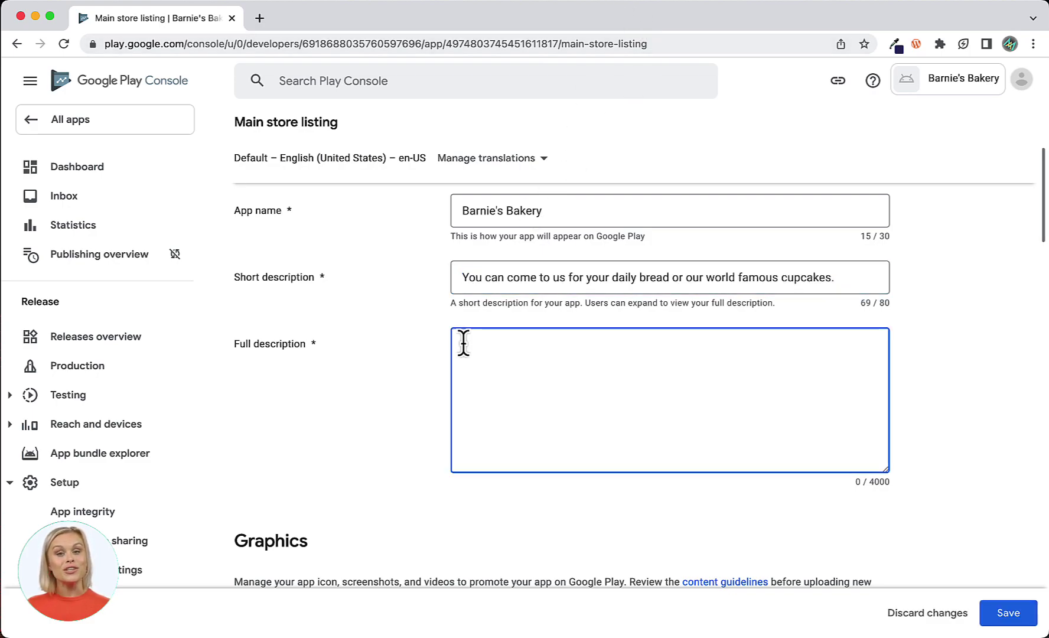
key(super+v)
Upload bakery icon 512.jpg as the app icon and choose feature.png for the feature graphic.
scroll(507, 517, down, 2)
scroll(508, 517, down, 4)
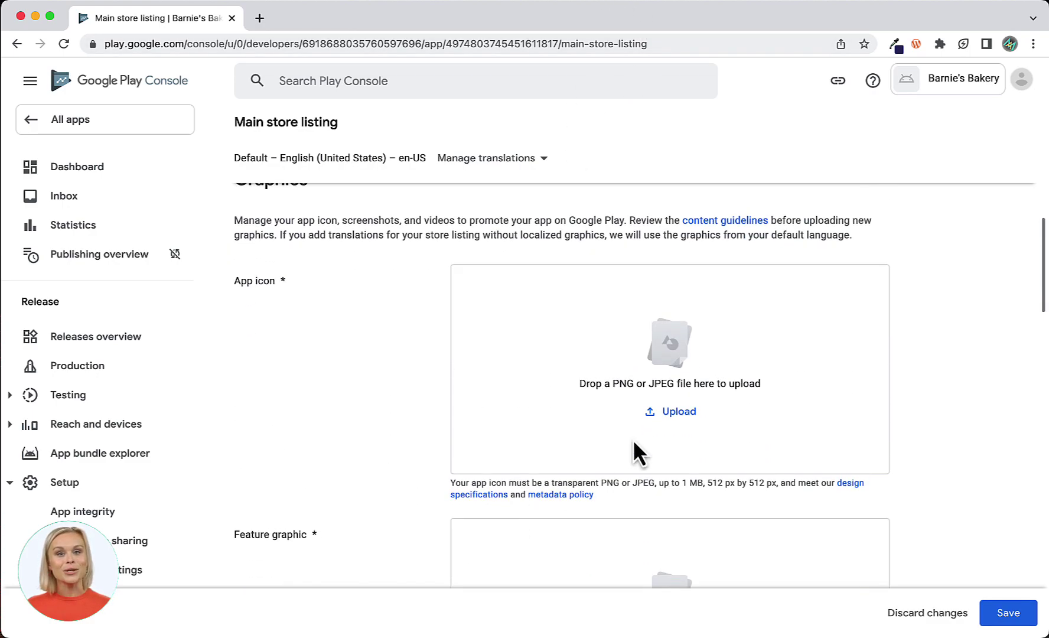
click(672, 414)
click(239, 145)
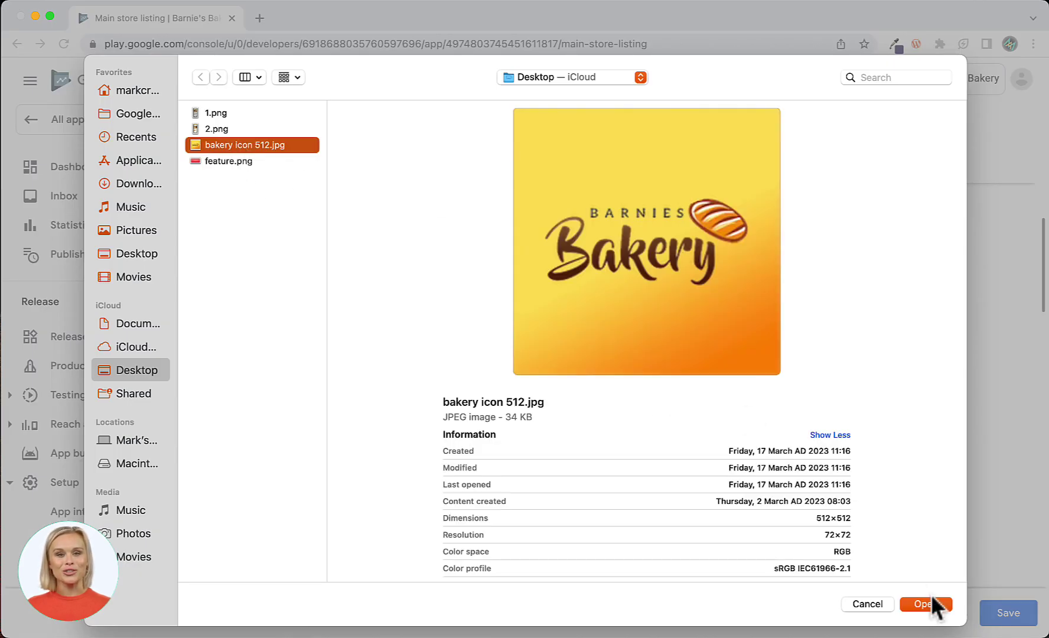
click(928, 603)
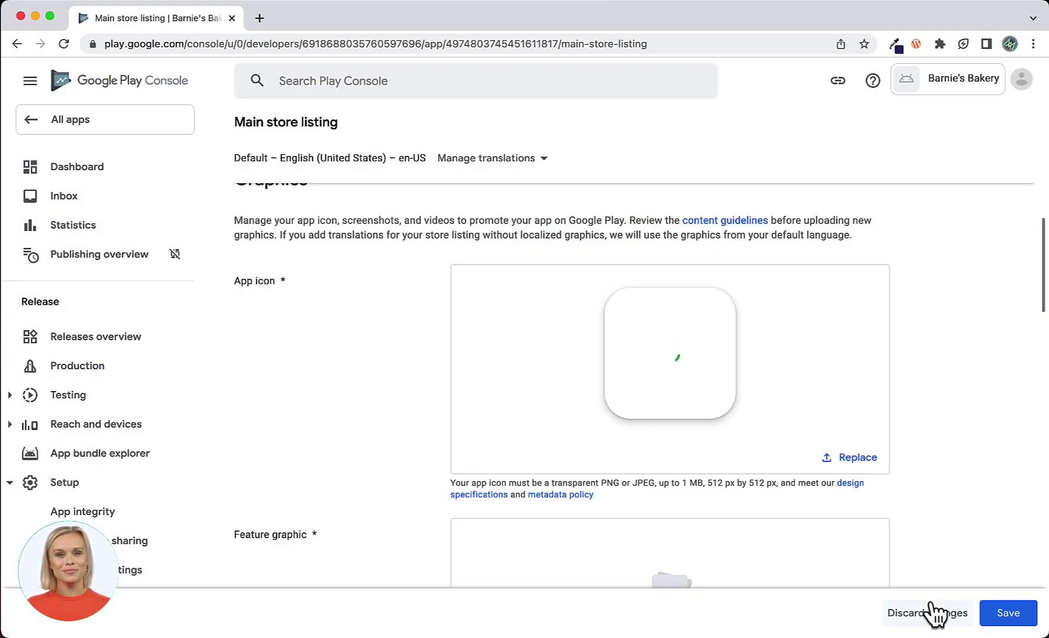
scroll(983, 509, down, 5)
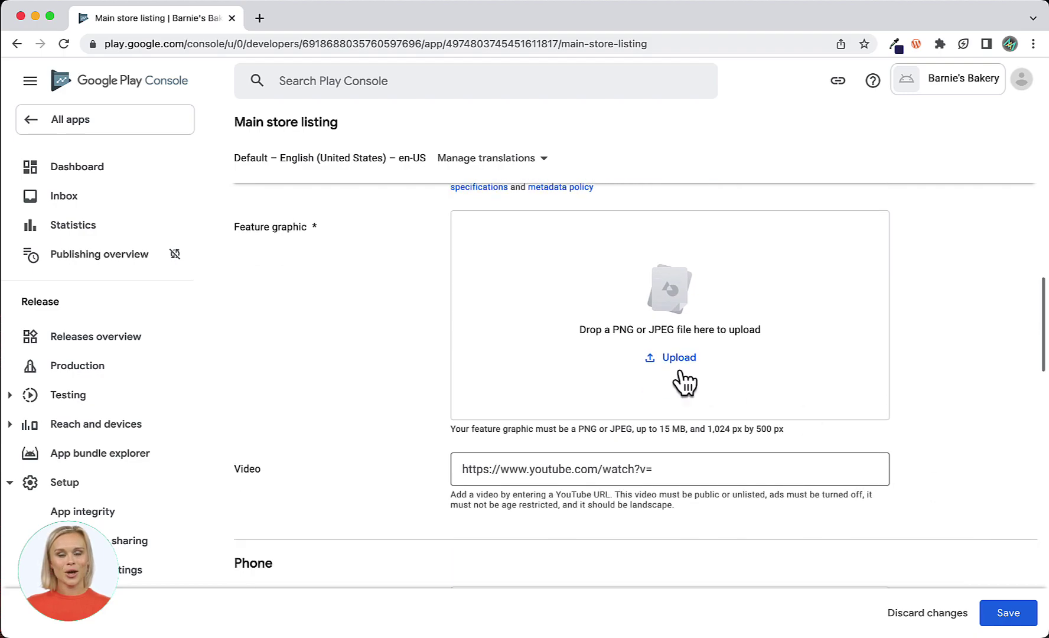
click(673, 359)
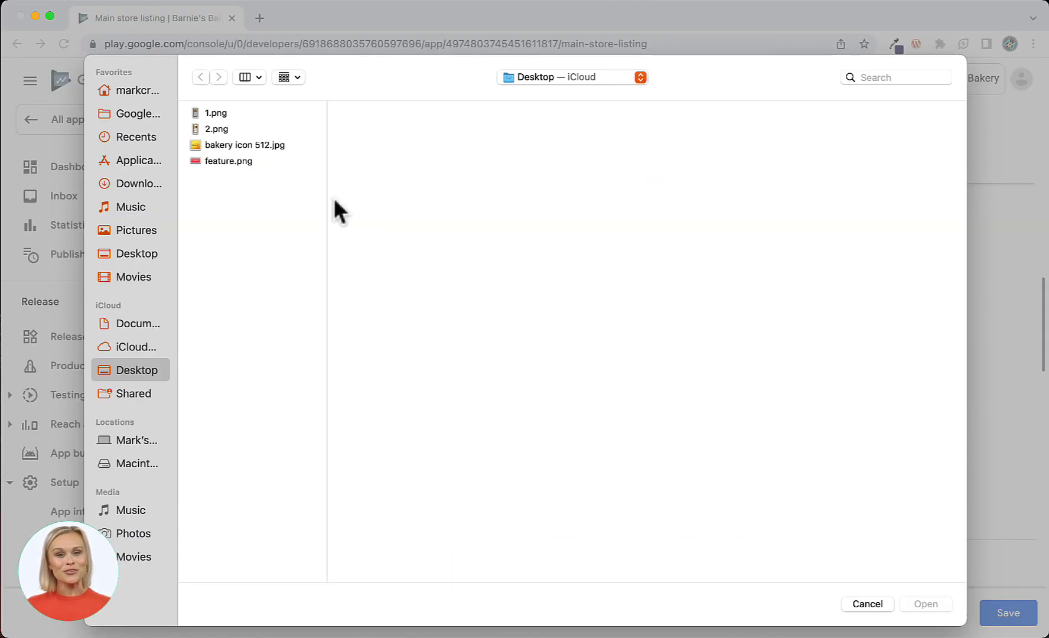
click(222, 161)
click(927, 605)
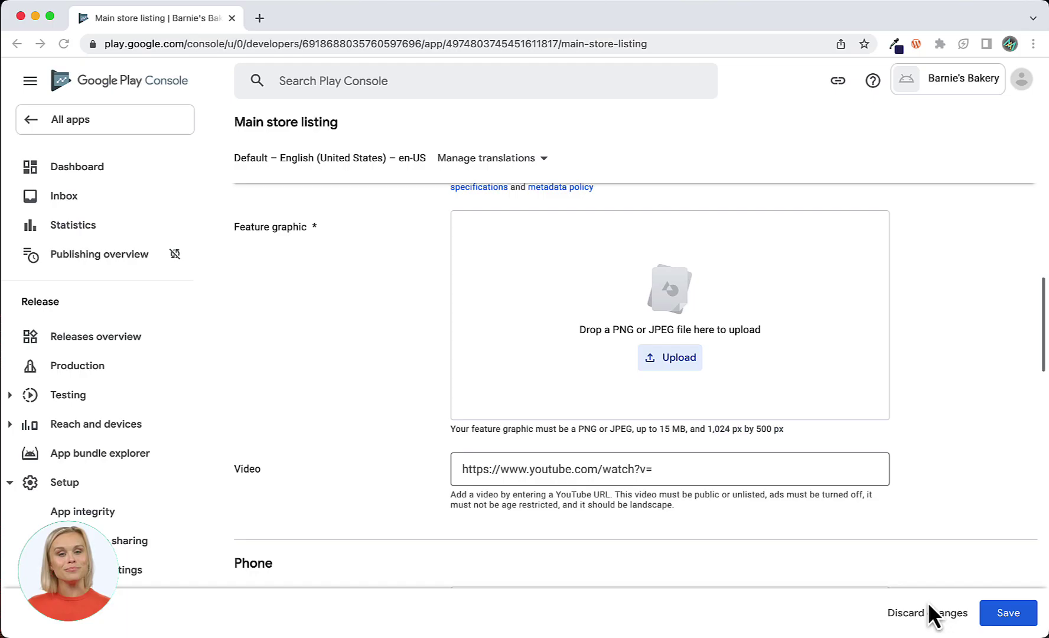
Upload phone screenshots 1.png and 2.png, save the listing, and return to the Dashboard.
scroll(979, 473, down, 6)
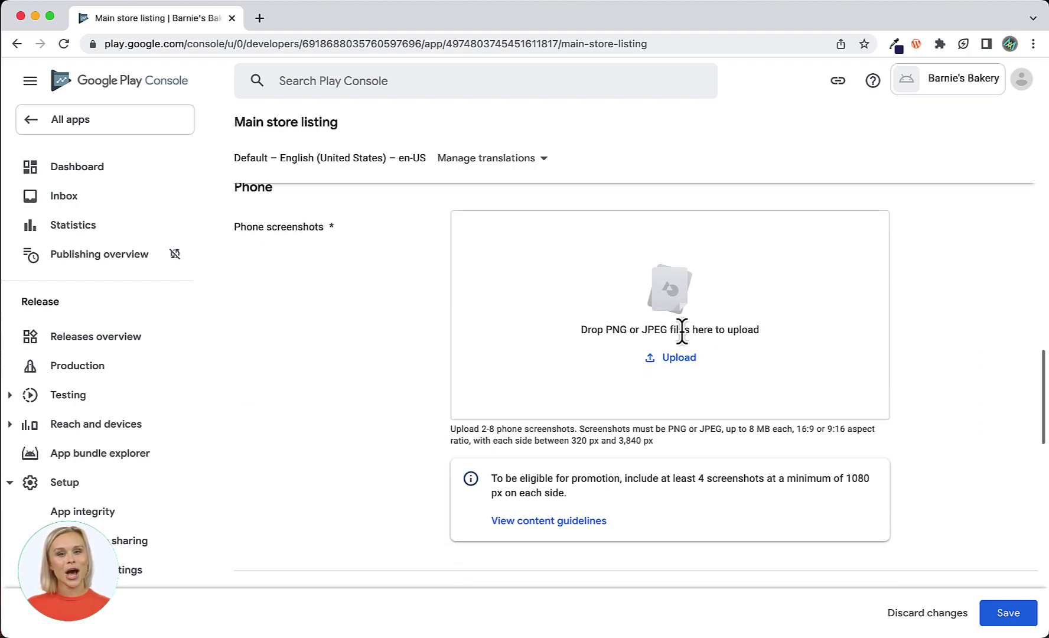
click(673, 356)
click(216, 113)
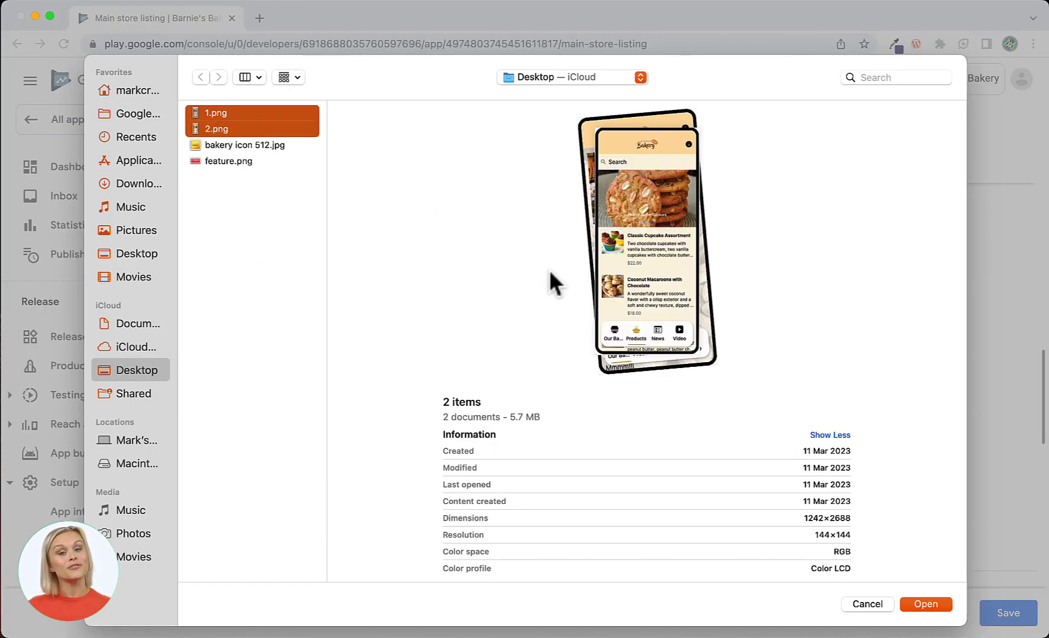
click(927, 605)
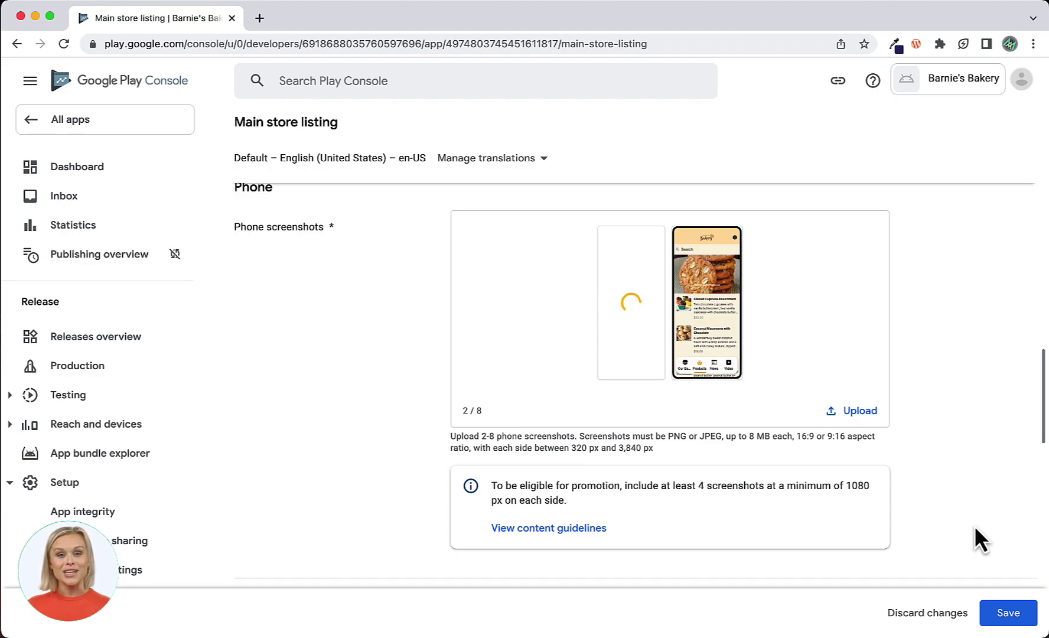
click(1010, 615)
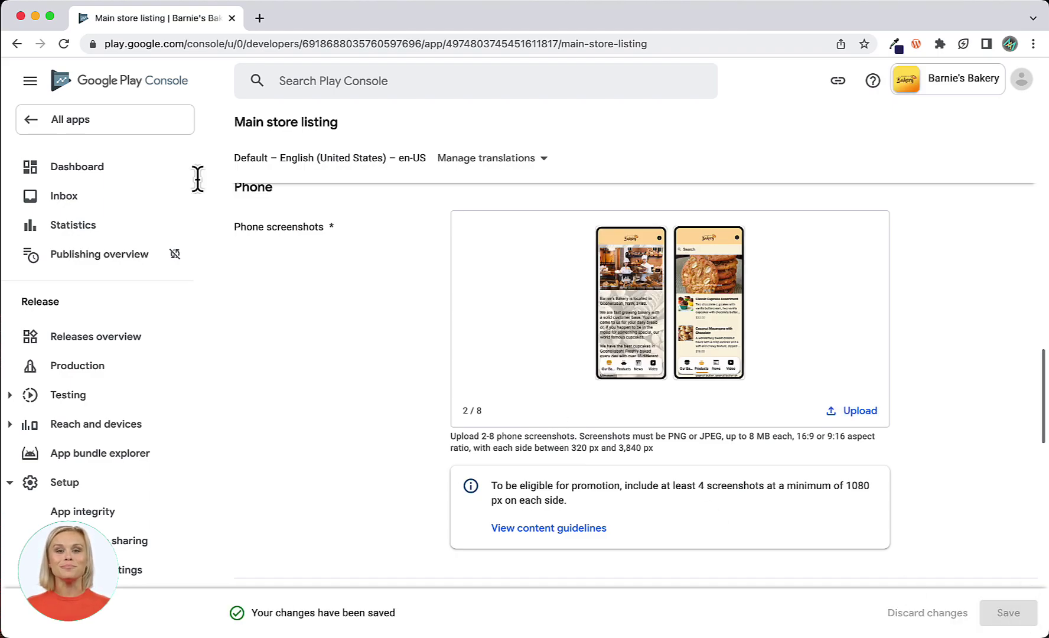
click(69, 173)
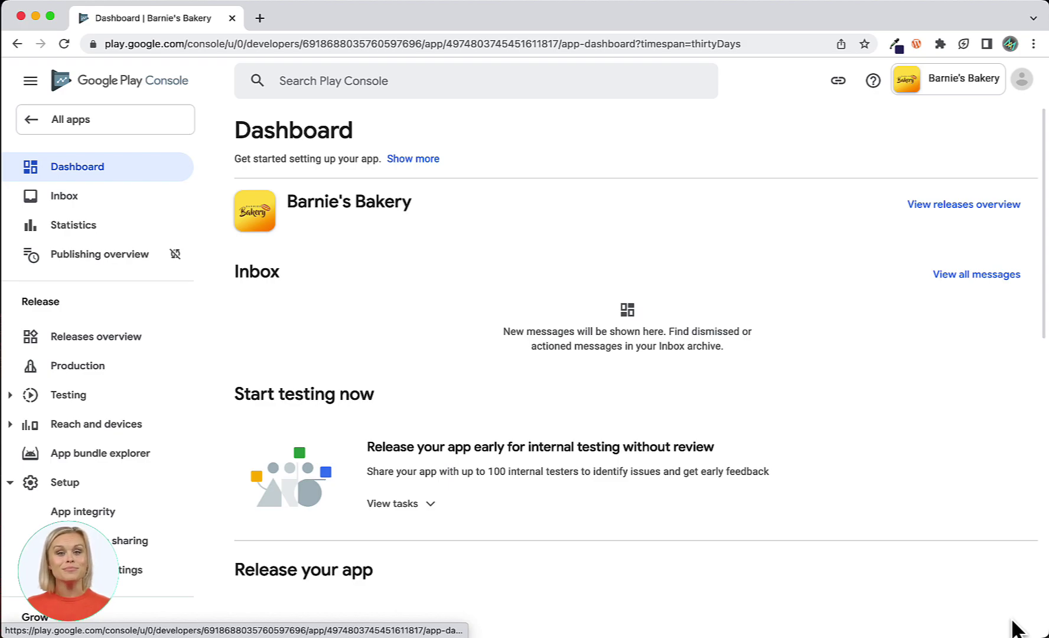
Expand the Create and publish a release tasks and open Select countries and regions.
scroll(379, 498, down, 7)
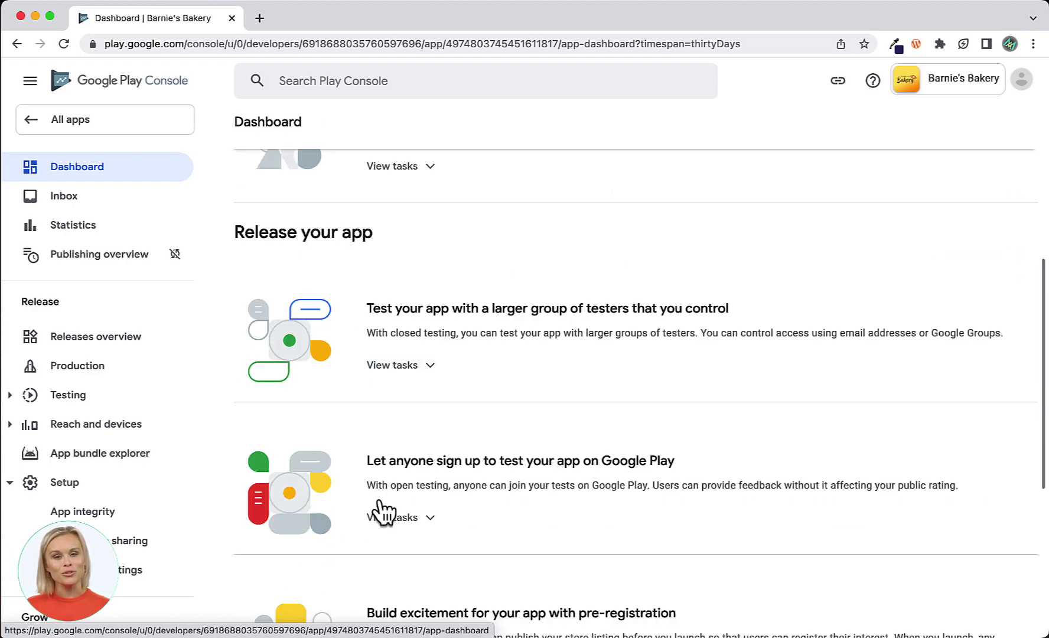
scroll(381, 510, down, 2)
scroll(380, 503, down, 2)
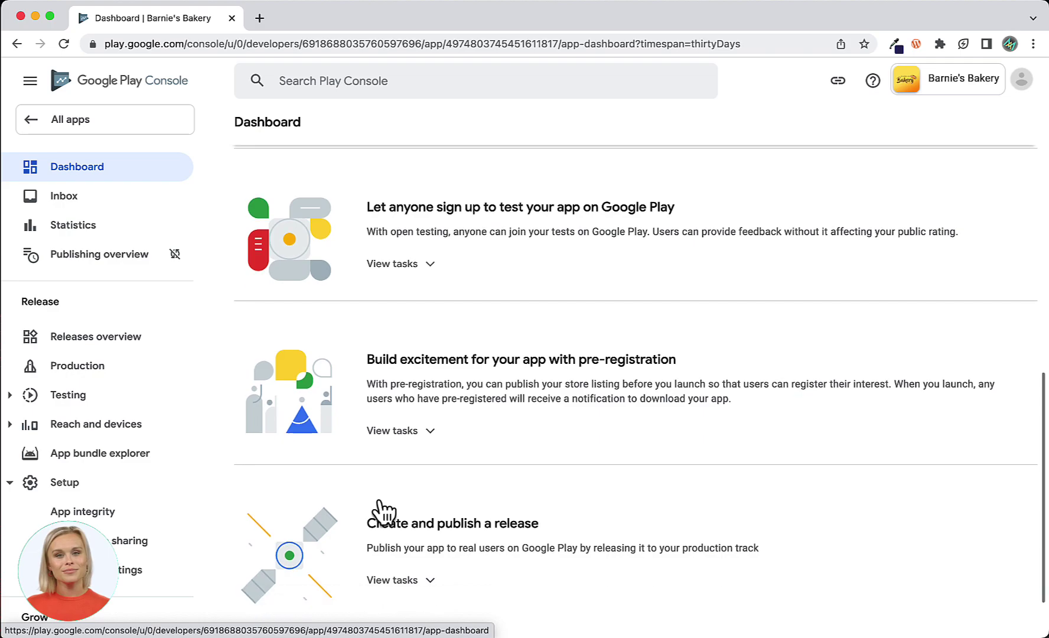
click(425, 512)
scroll(598, 531, down, 2)
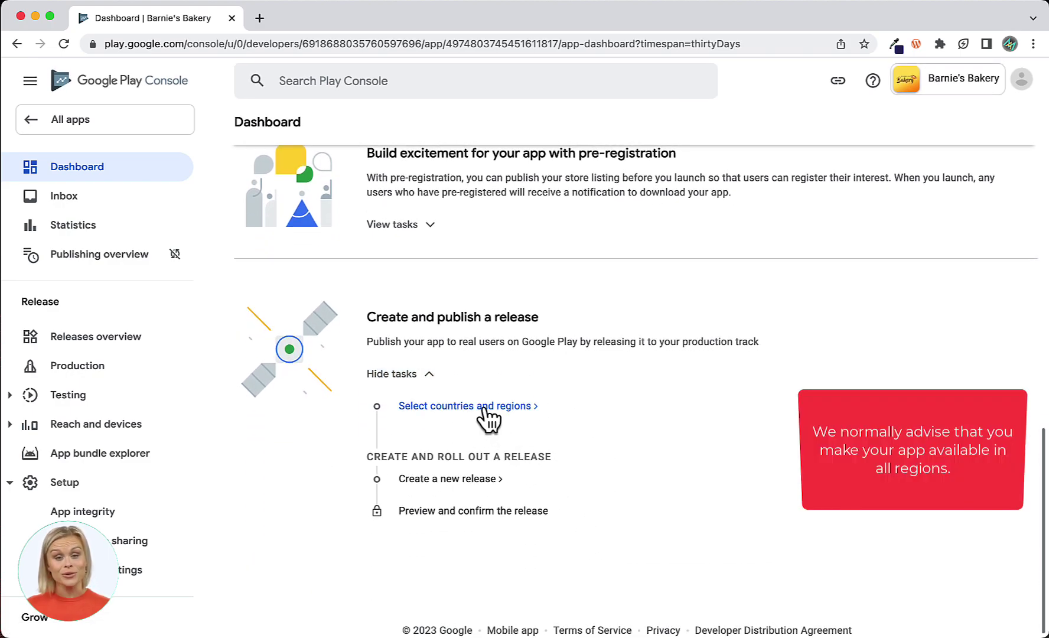
click(488, 417)
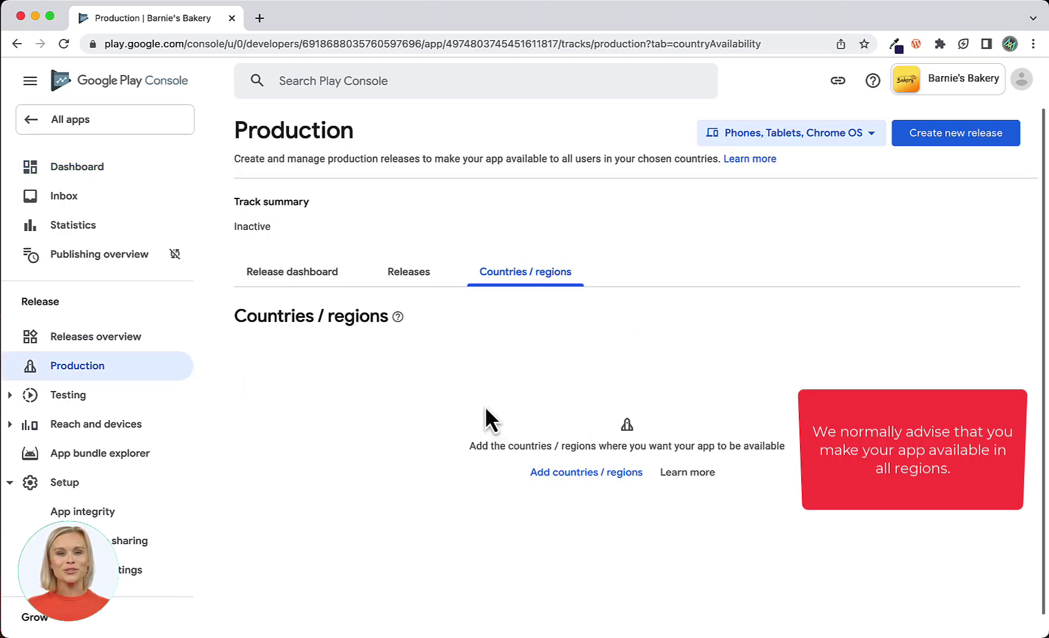
Add Australia as the only country targeted by the Production track.
click(579, 452)
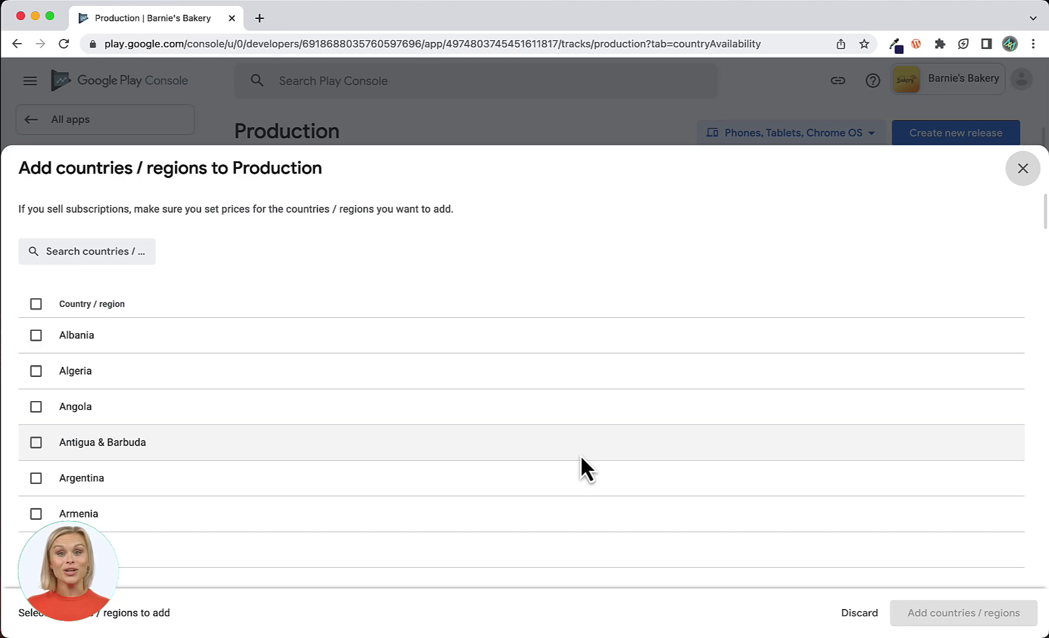
scroll(580, 454, down, 2)
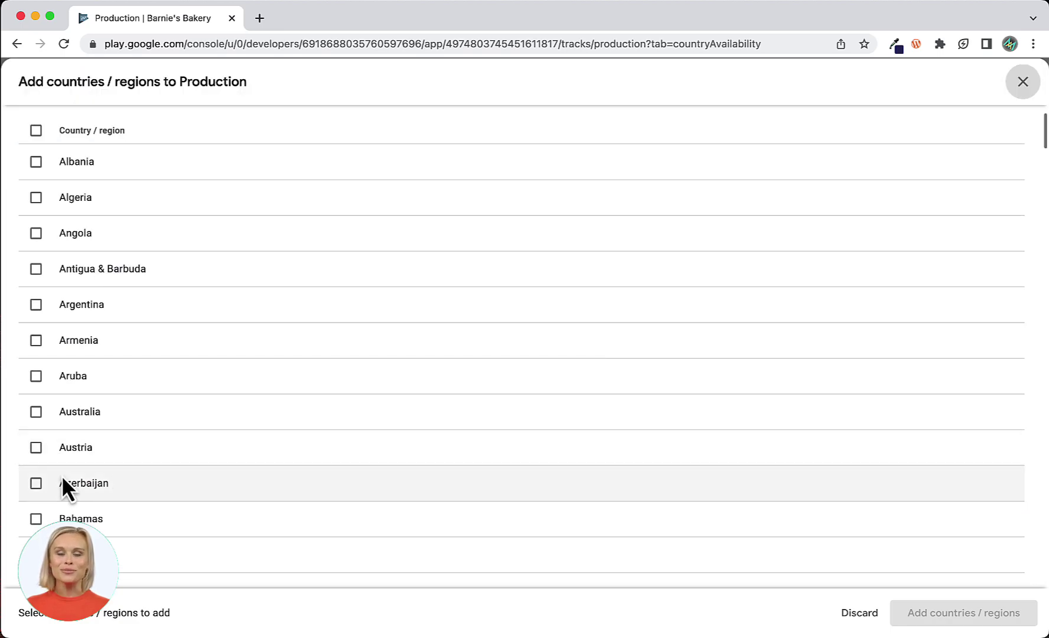
click(36, 411)
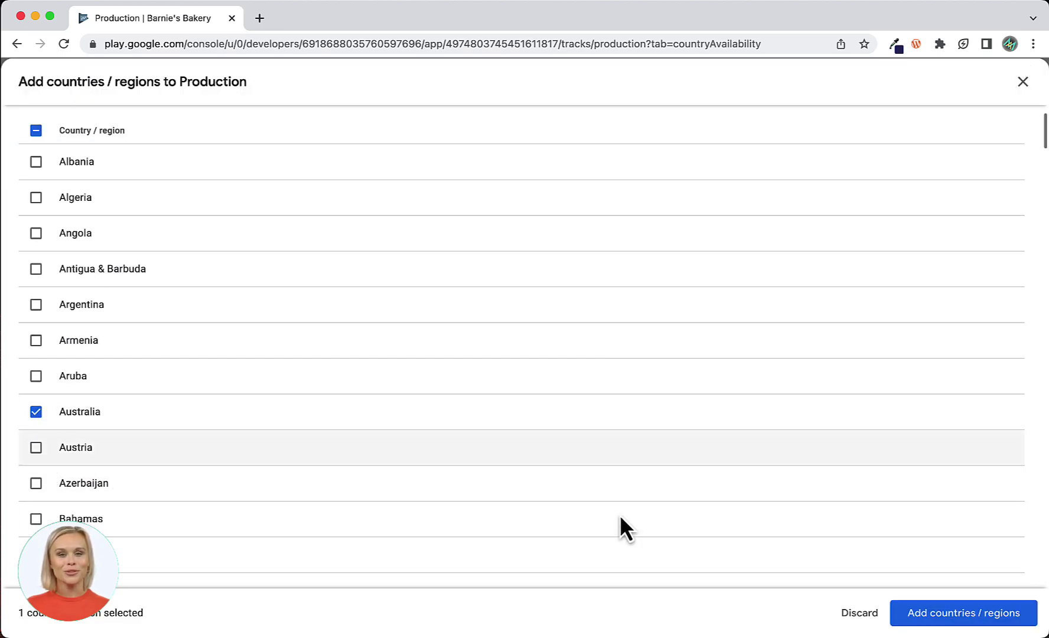
click(965, 616)
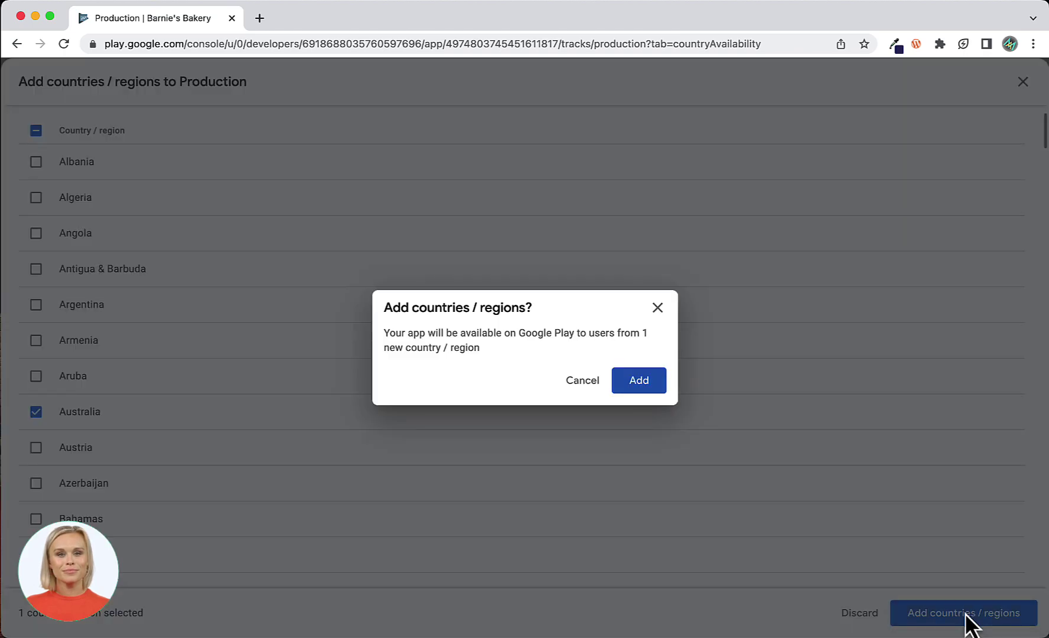
click(642, 379)
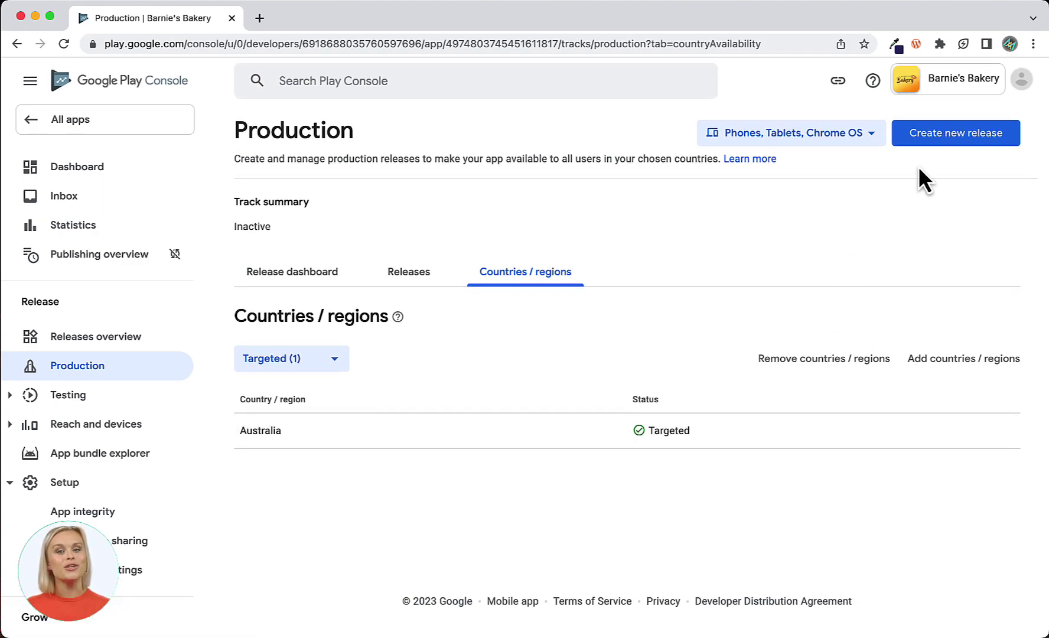
click(952, 141)
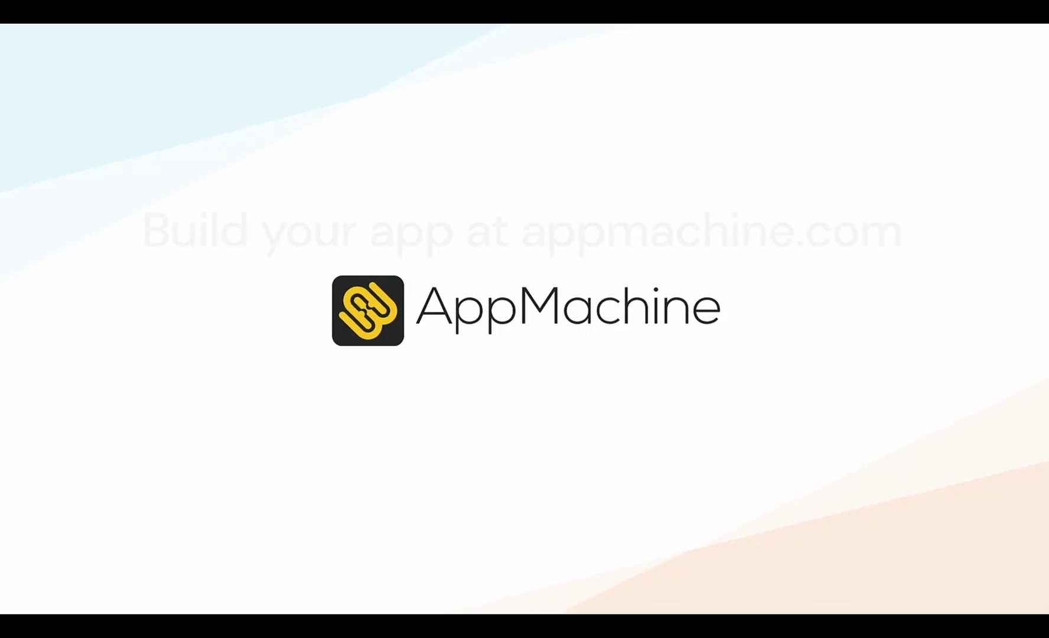